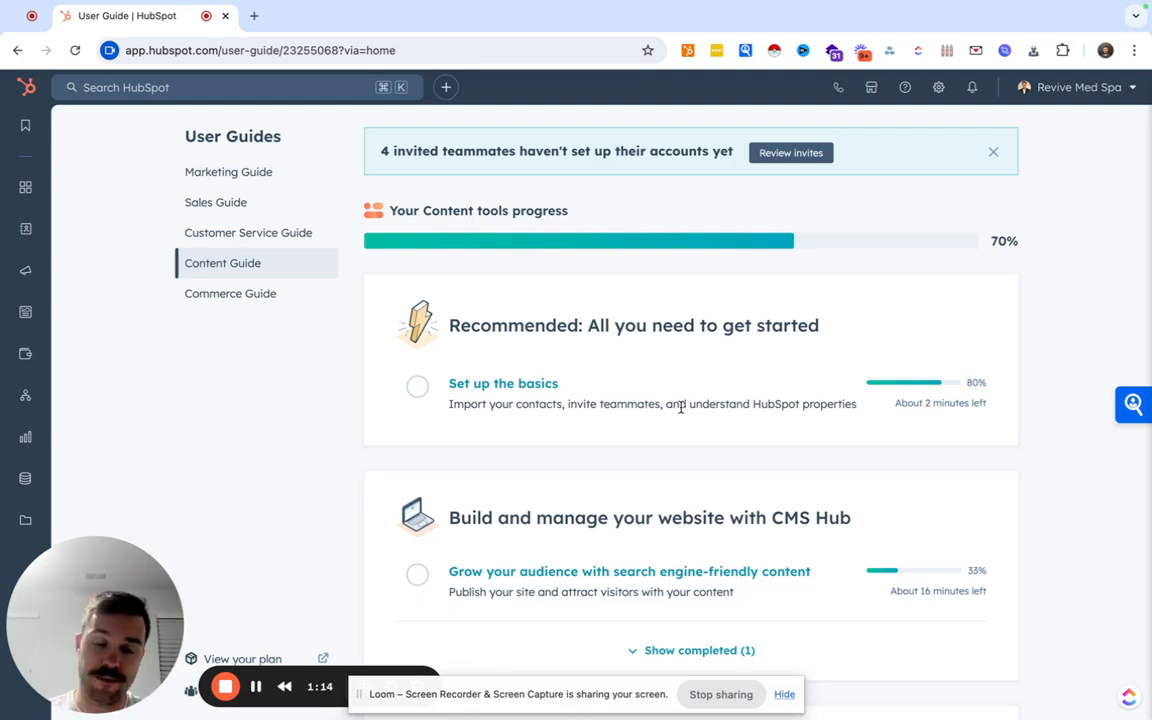
# - Create a contact-based workflow from scratch, starting from a blank workflow
pyautogui.moveTo(46, 292)
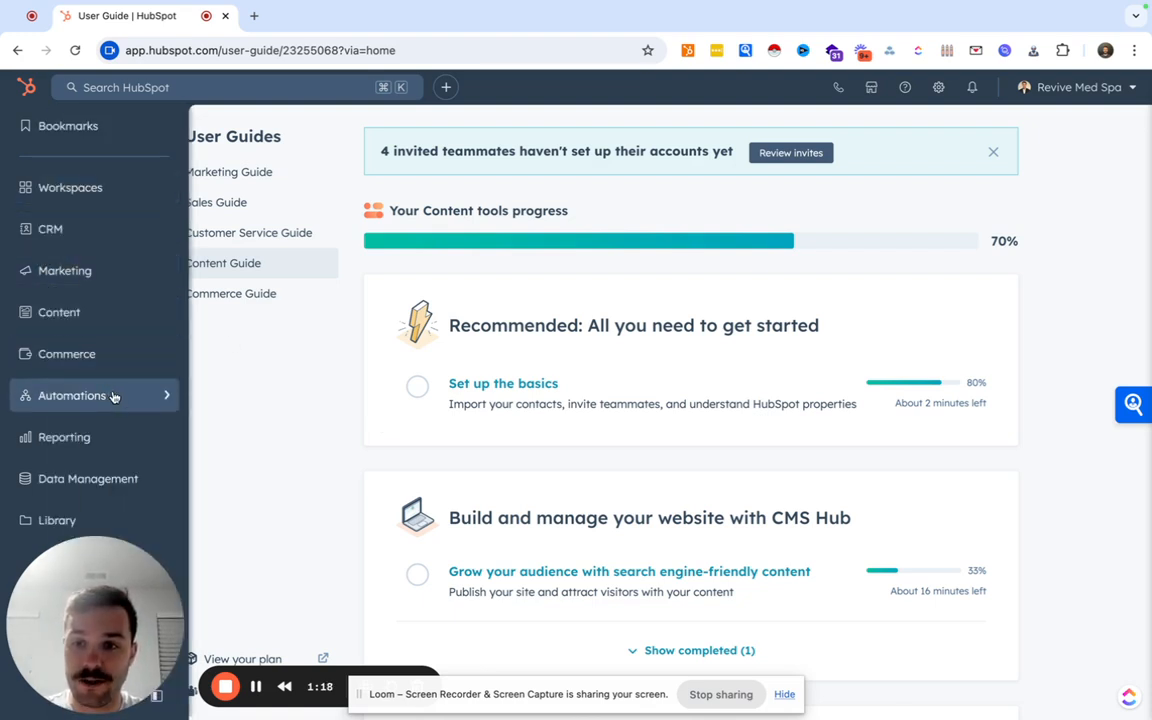
pyautogui.click(156, 401)
pyautogui.click(278, 137)
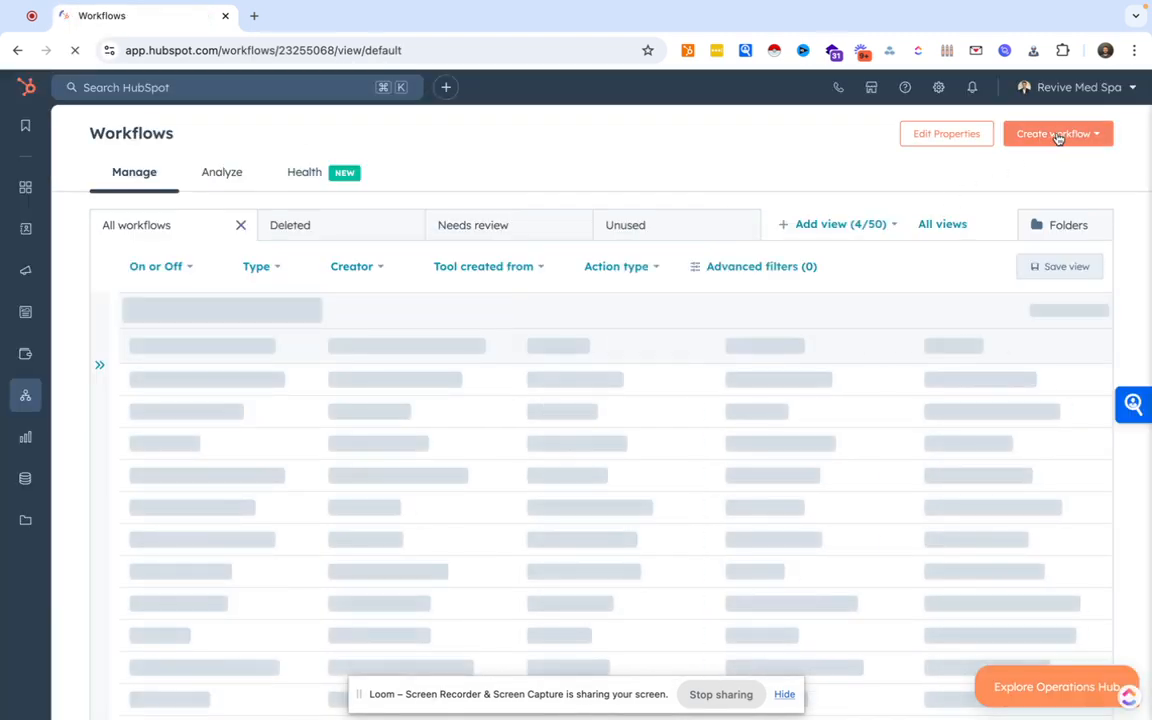
pyautogui.click(1055, 135)
pyautogui.click(1050, 175)
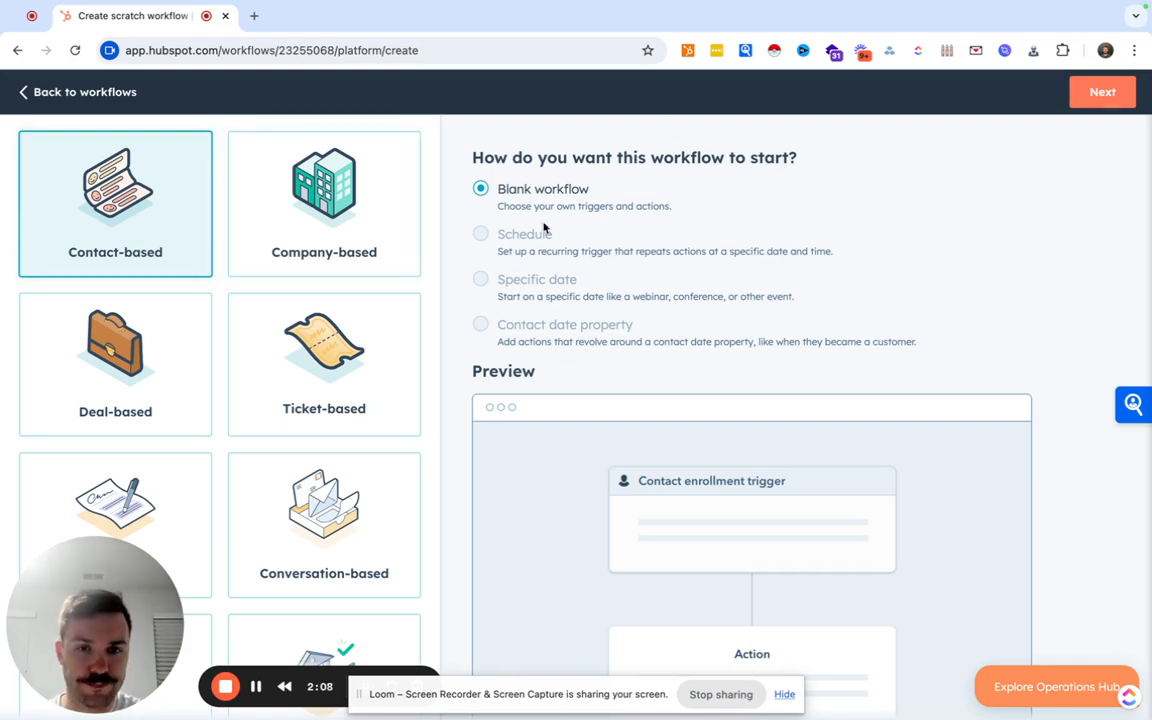
pyautogui.click(1102, 100)
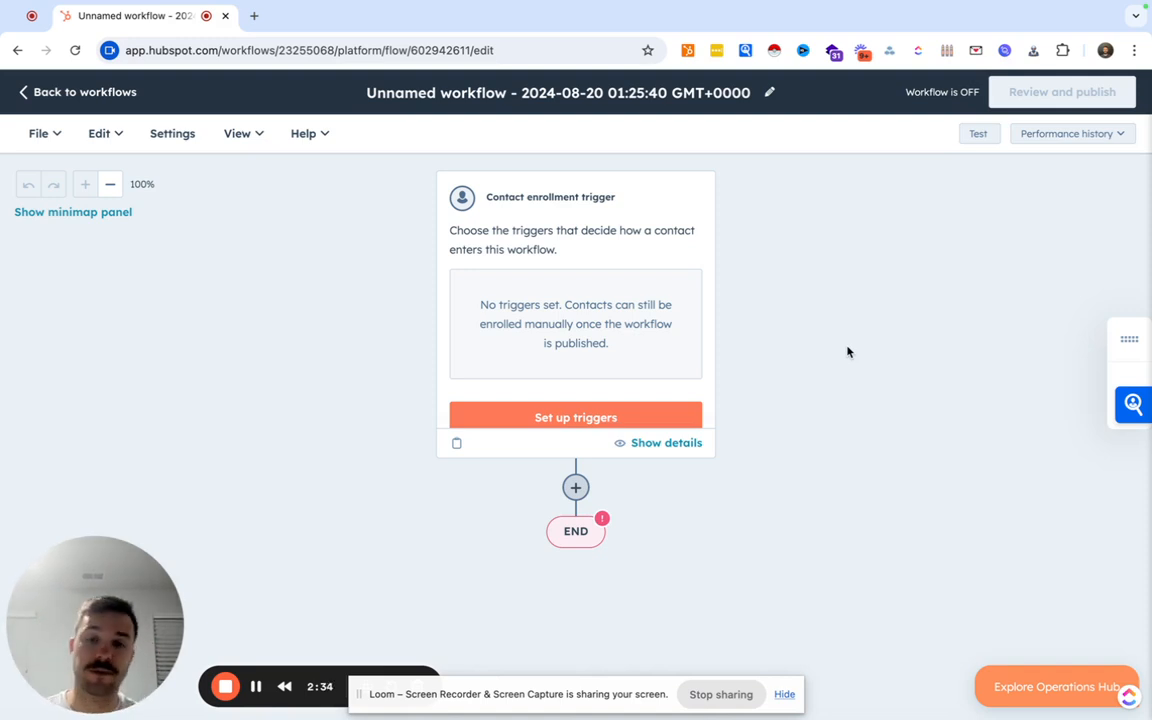
# - Set the contact enrollment trigger to filter criteria with the Form submissions filter "Any form submission"
pyautogui.click(548, 349)
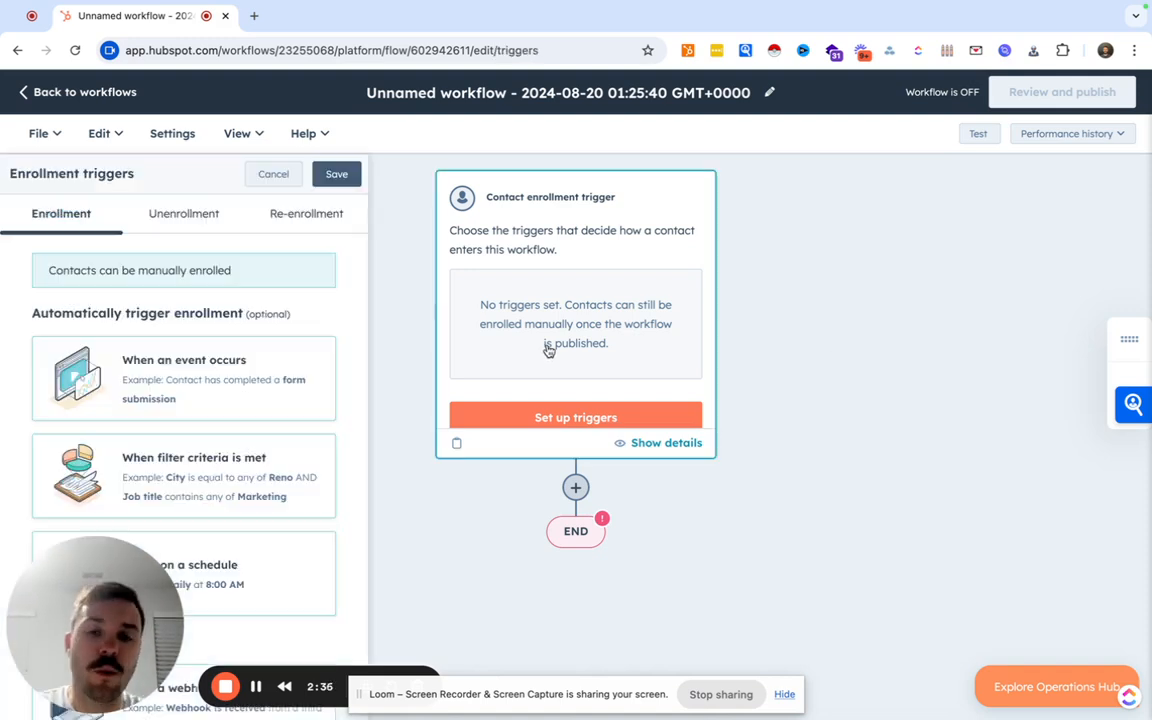
pyautogui.scroll(-2, 140, 440)
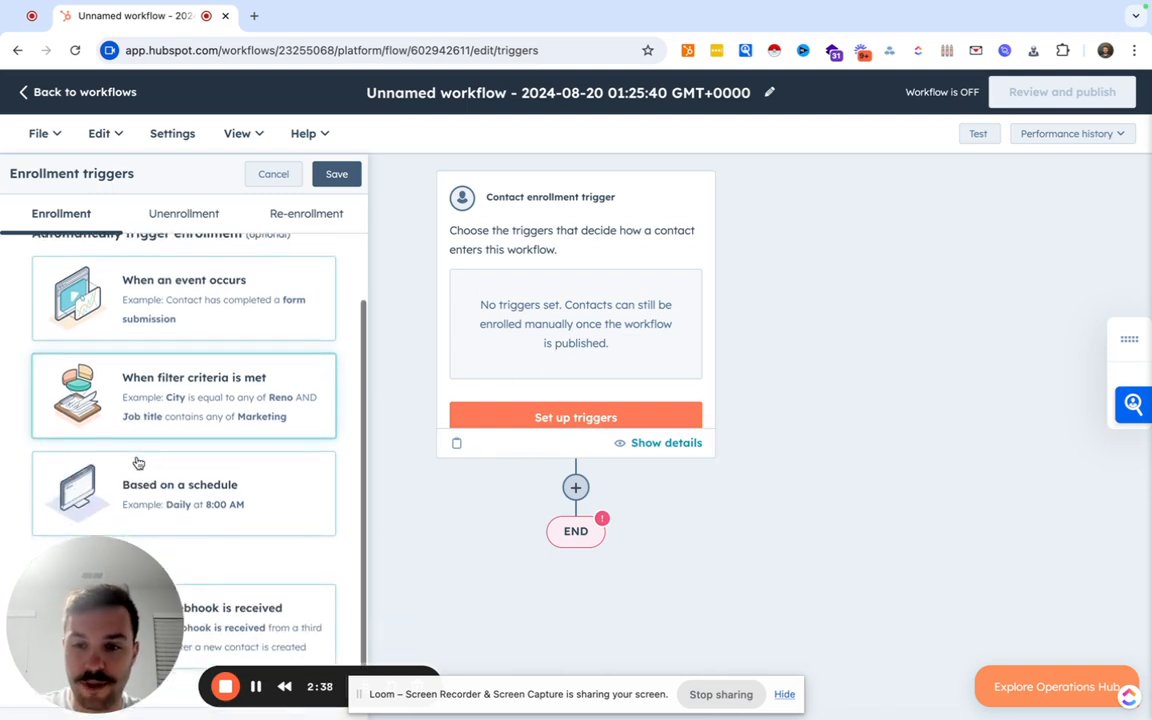
pyautogui.click(178, 416)
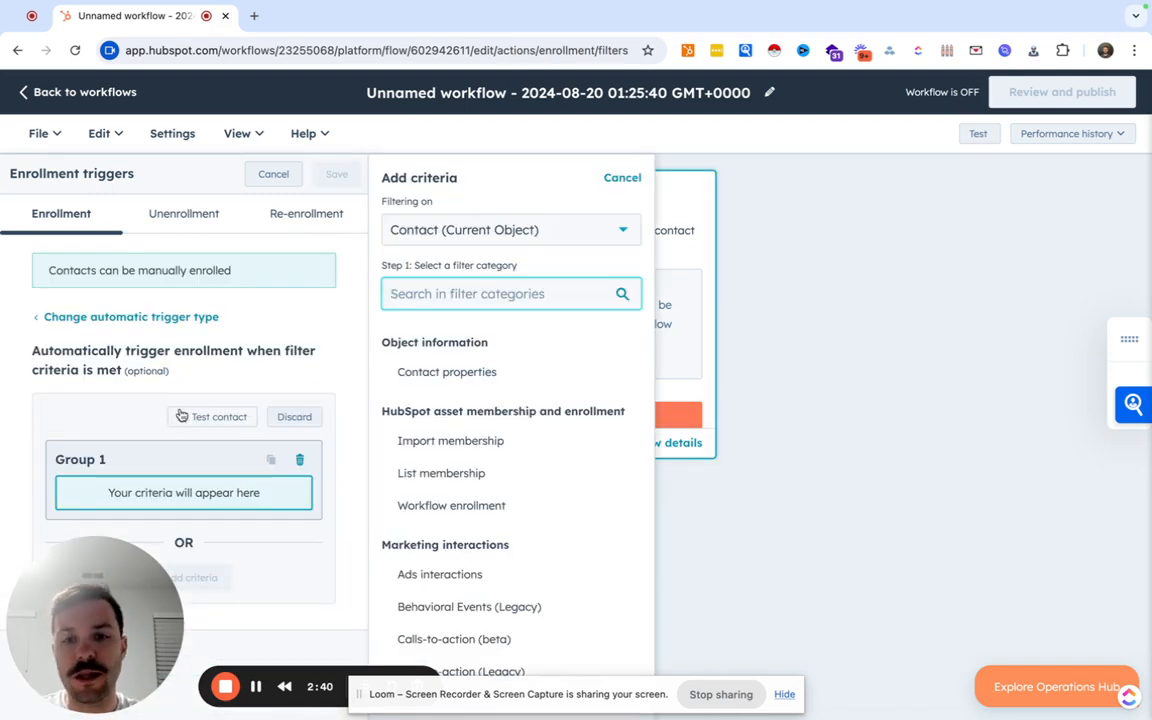
pyautogui.write('form')
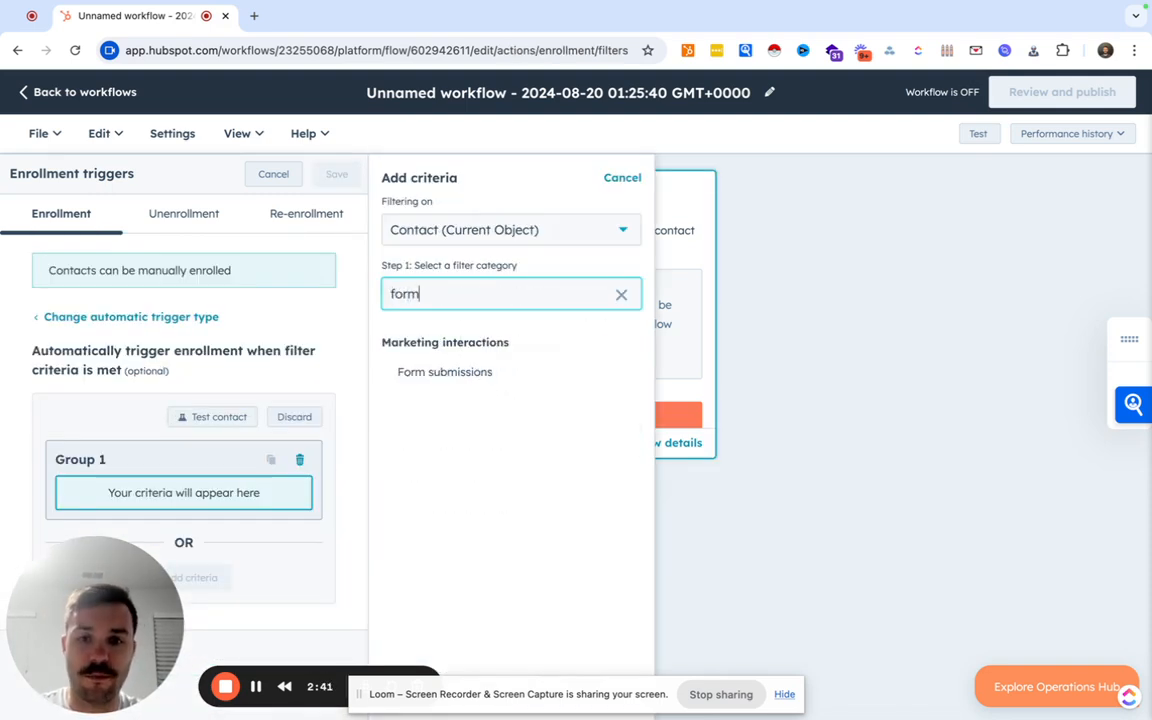
pyautogui.click(465, 375)
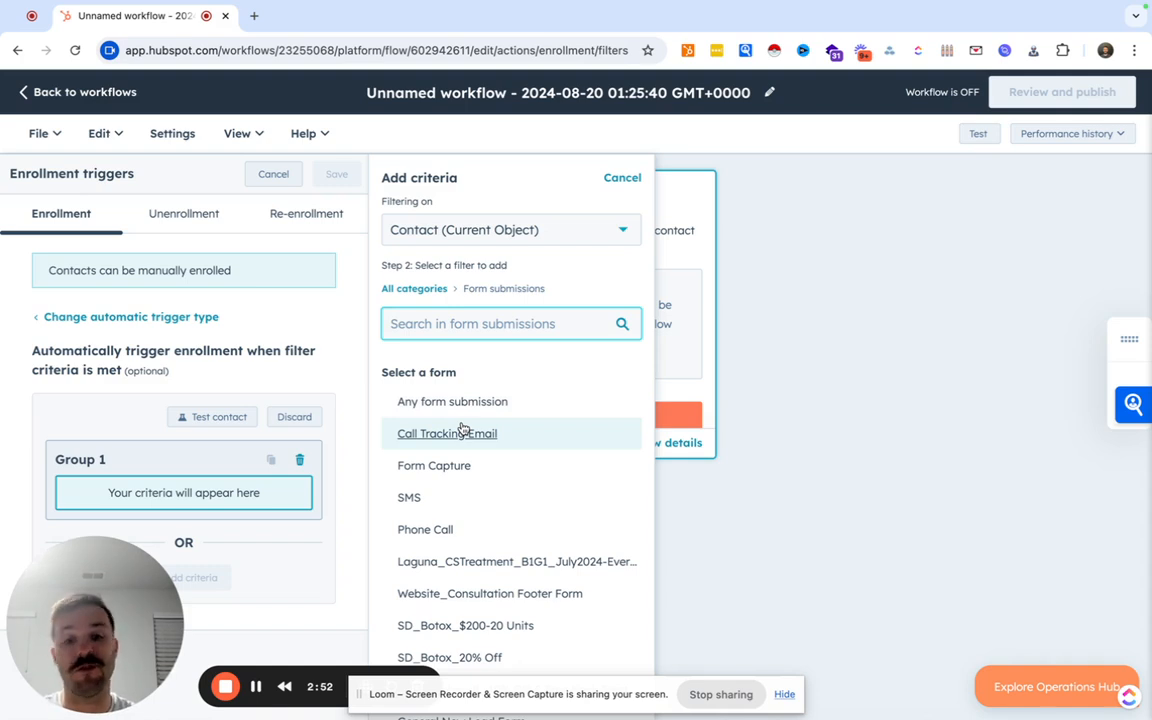
pyautogui.click(452, 404)
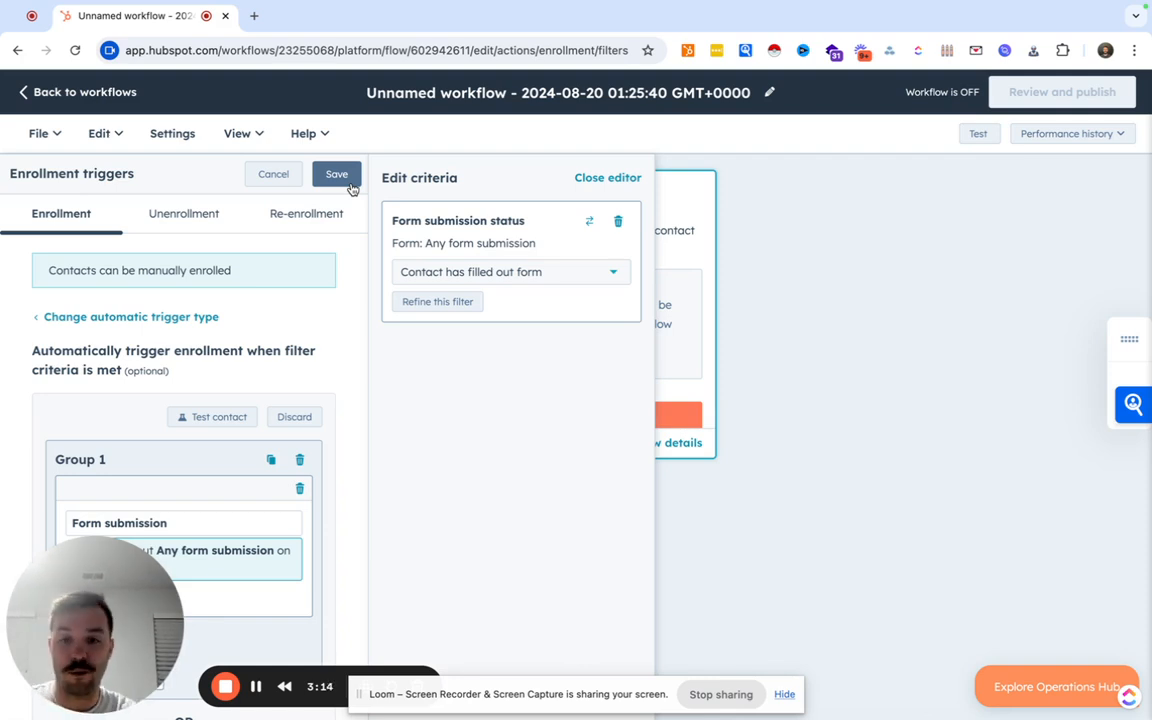
# - Browse contact properties for an additional AND criterion without adding one, and save the enrollment trigger
pyautogui.scroll(-1, 218, 575)
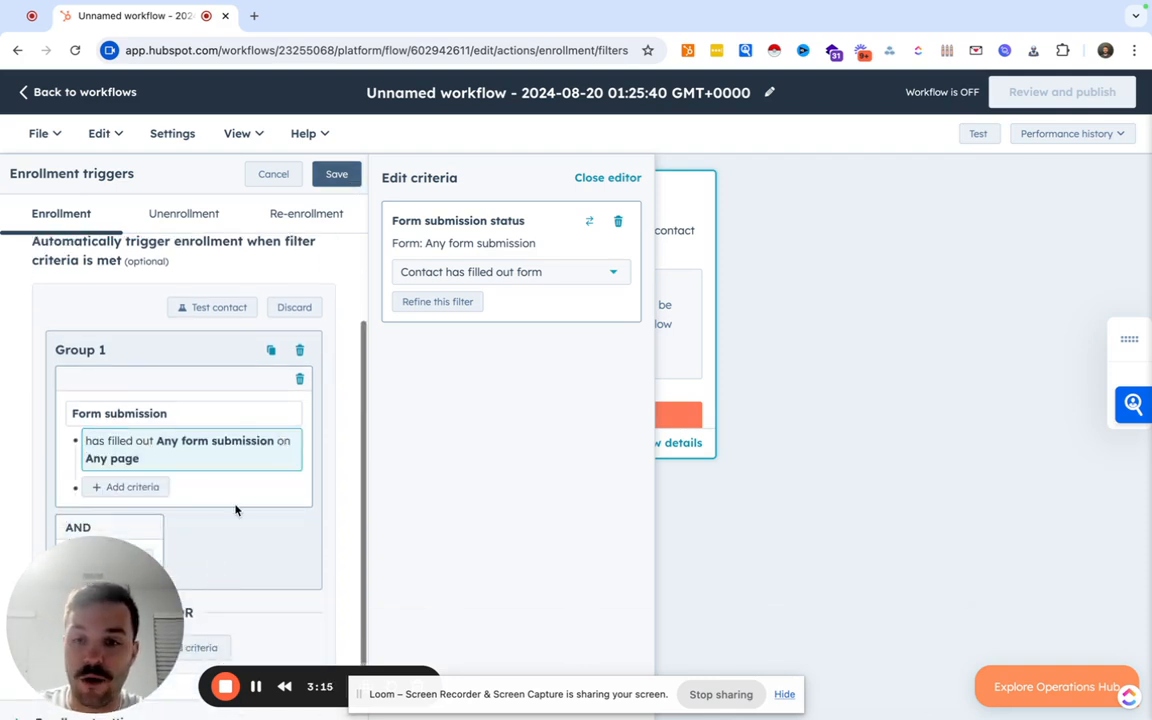
pyautogui.click(150, 491)
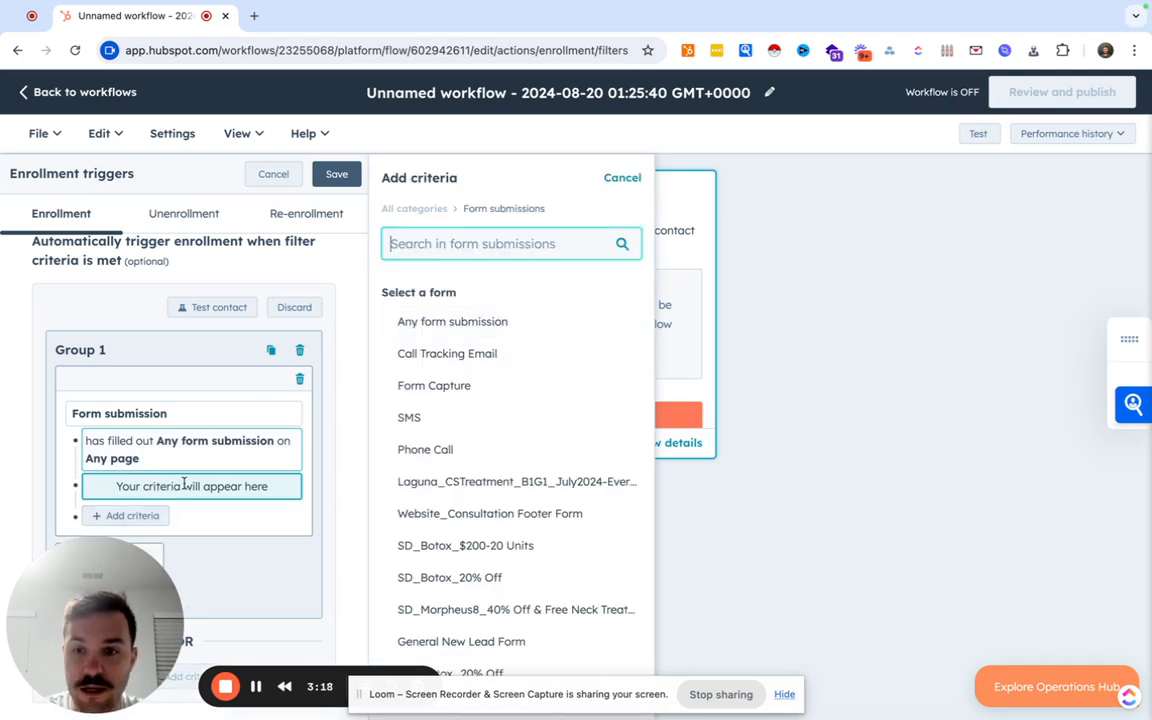
pyautogui.scroll(-1, 124, 533)
pyautogui.click(124, 533)
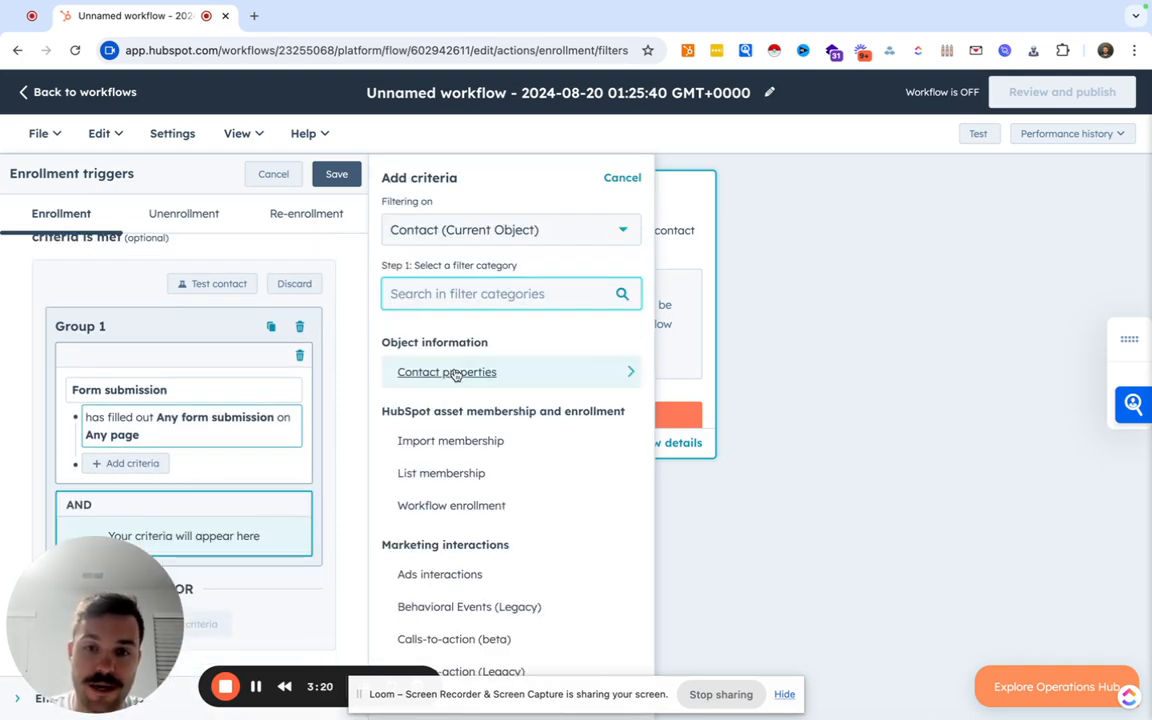
pyautogui.click(452, 375)
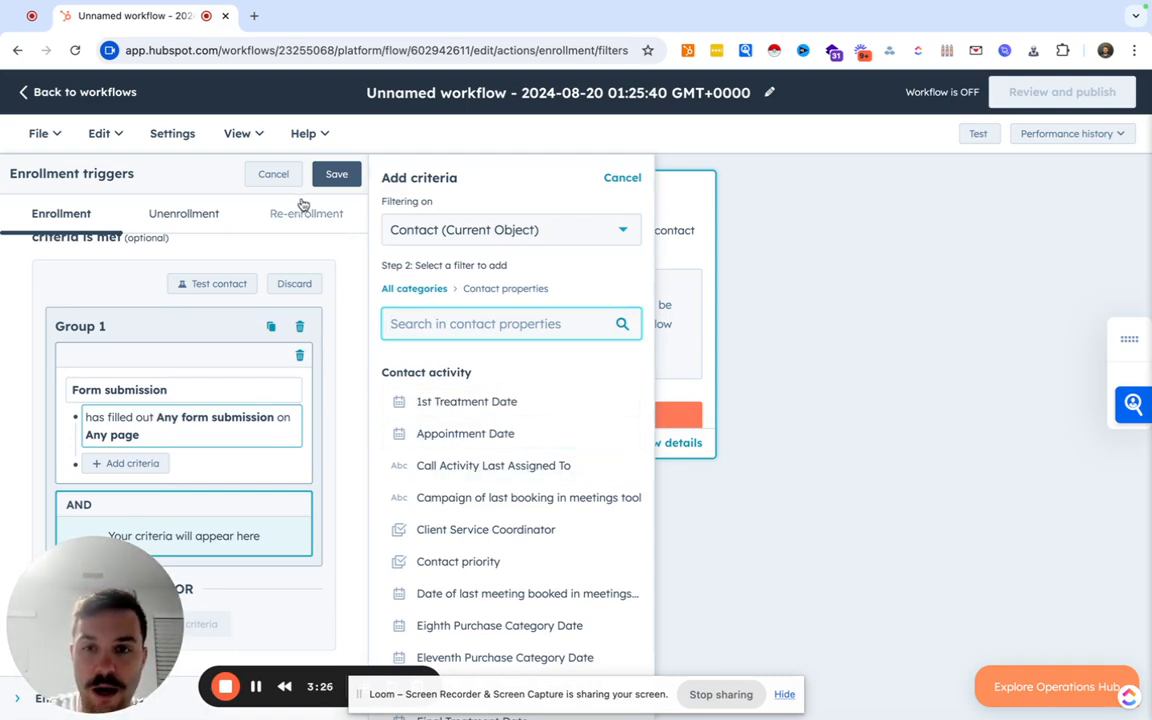
pyautogui.click(326, 178)
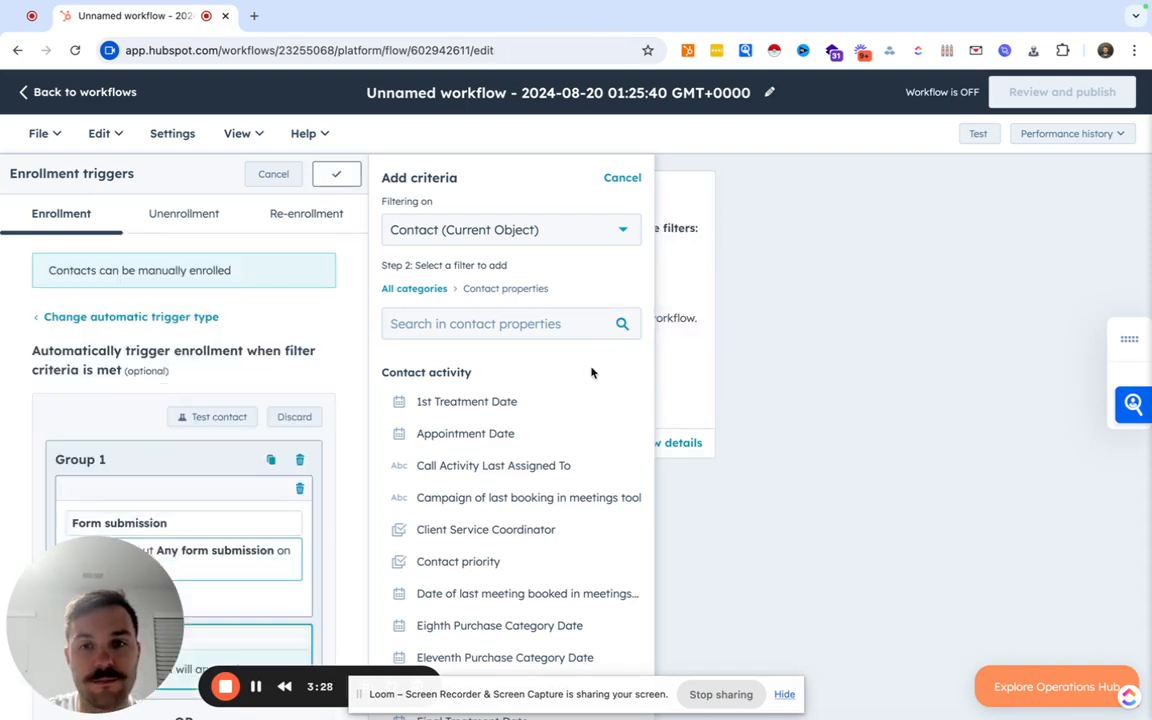
# - Search the actions for "mark" and add a Set marketing contact status action below the enrollment trigger
pyautogui.scroll(-1, 593, 374)
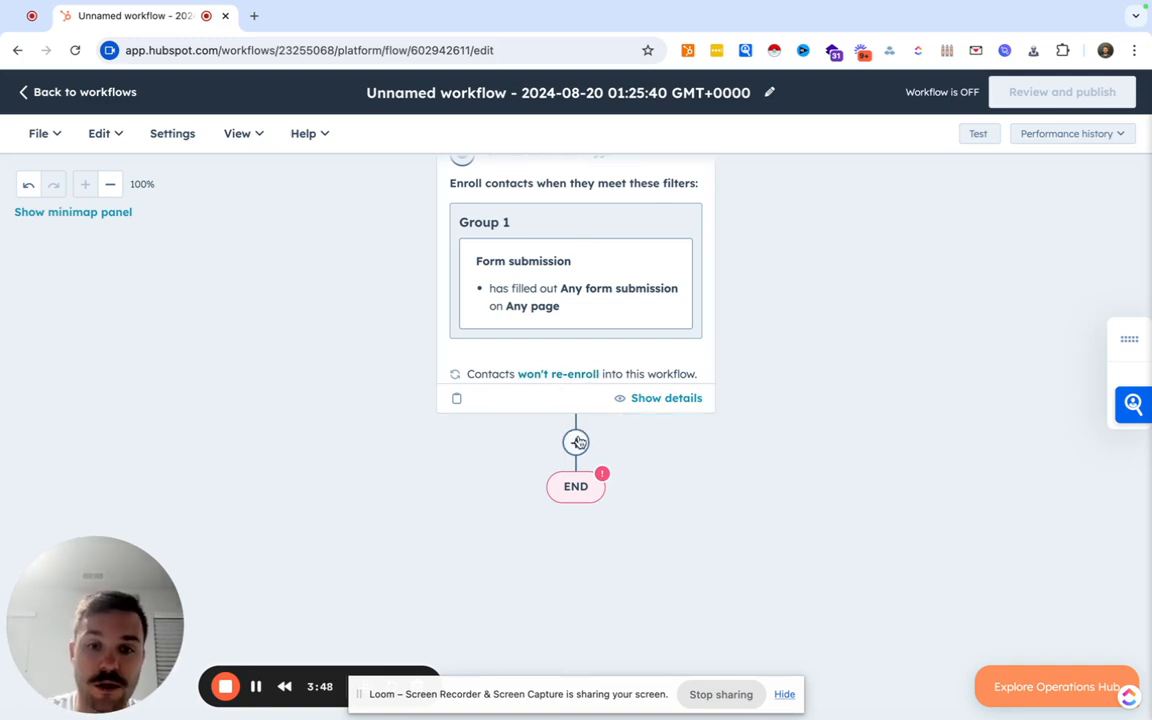
pyautogui.click(575, 442)
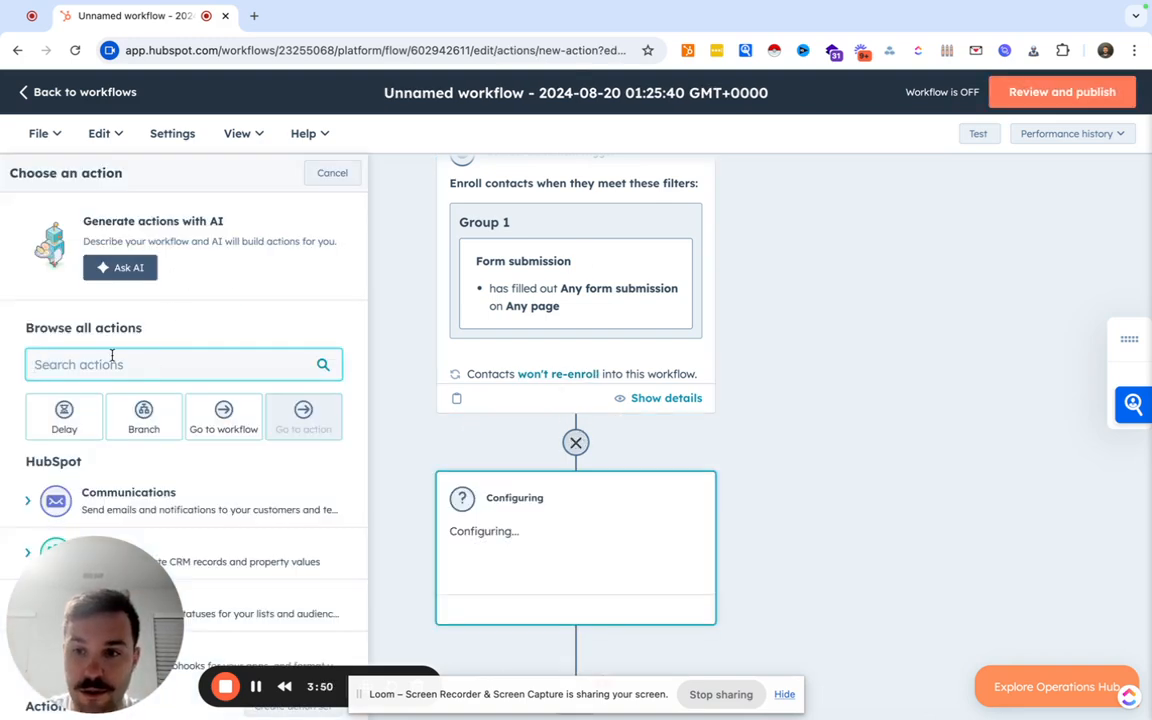
pyautogui.scroll(-1, 112, 355)
pyautogui.write('mark')
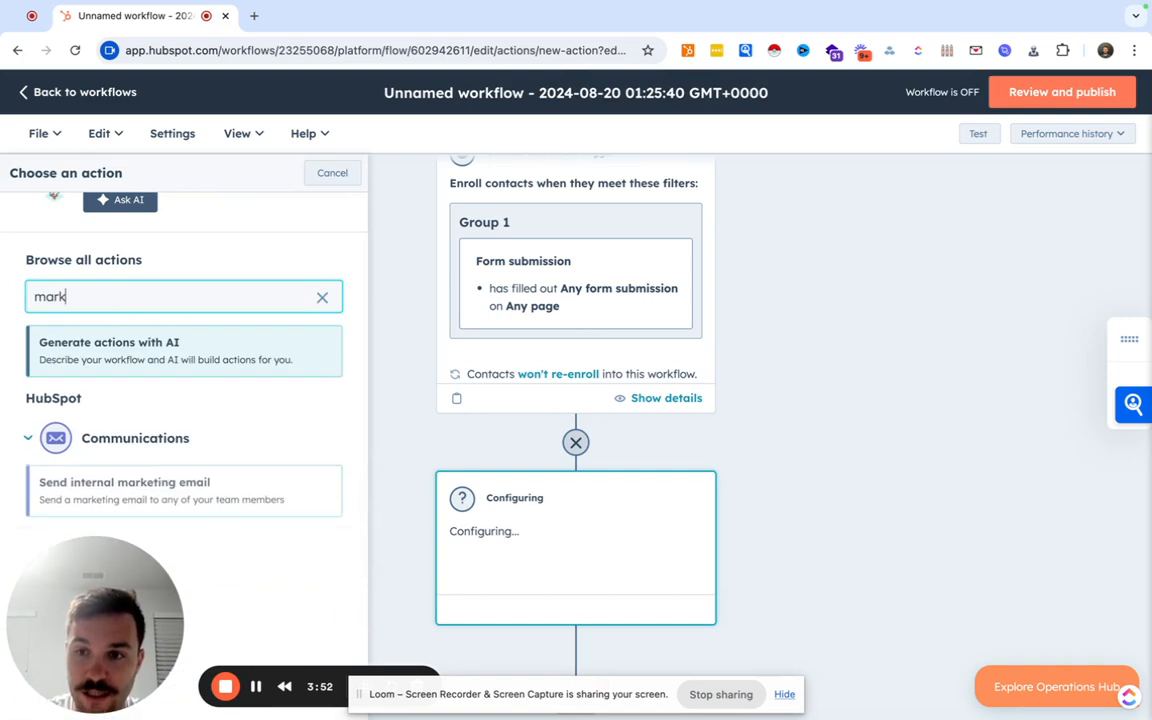
pyautogui.scroll(-1, 122, 436)
pyautogui.moveTo(111, 599); pyautogui.dragTo(1063, 147)
pyautogui.scroll(-1, 82, 490)
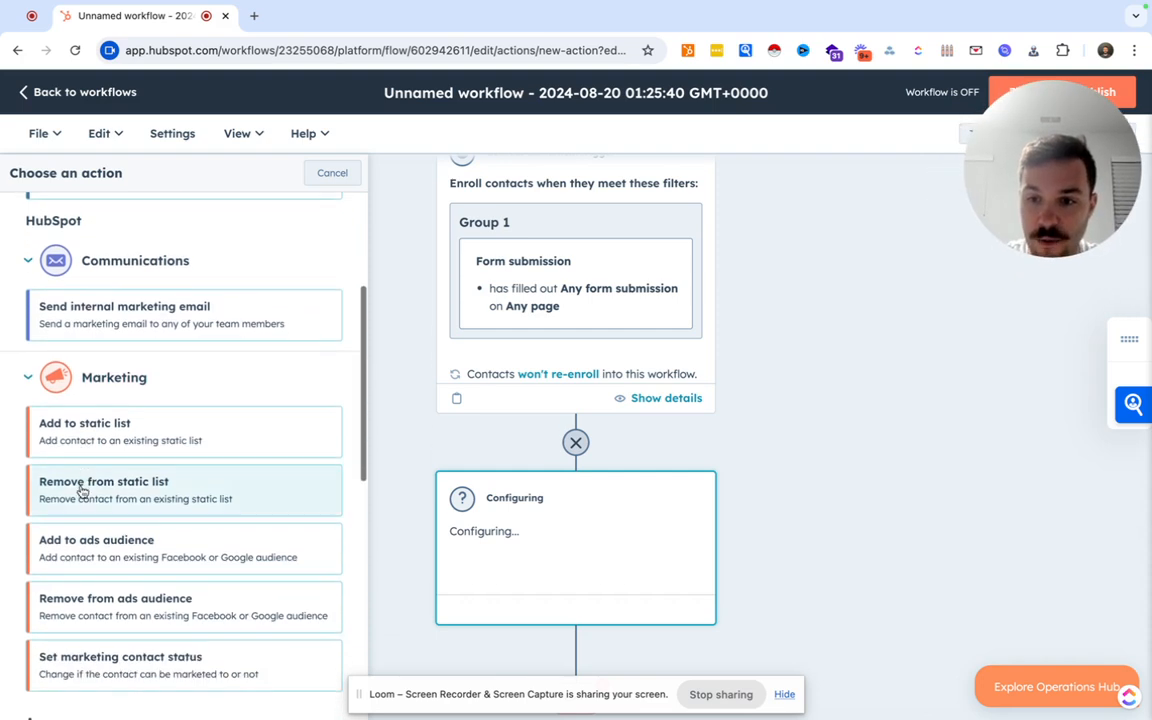
pyautogui.scroll(-1, 120, 490)
pyautogui.click(130, 598)
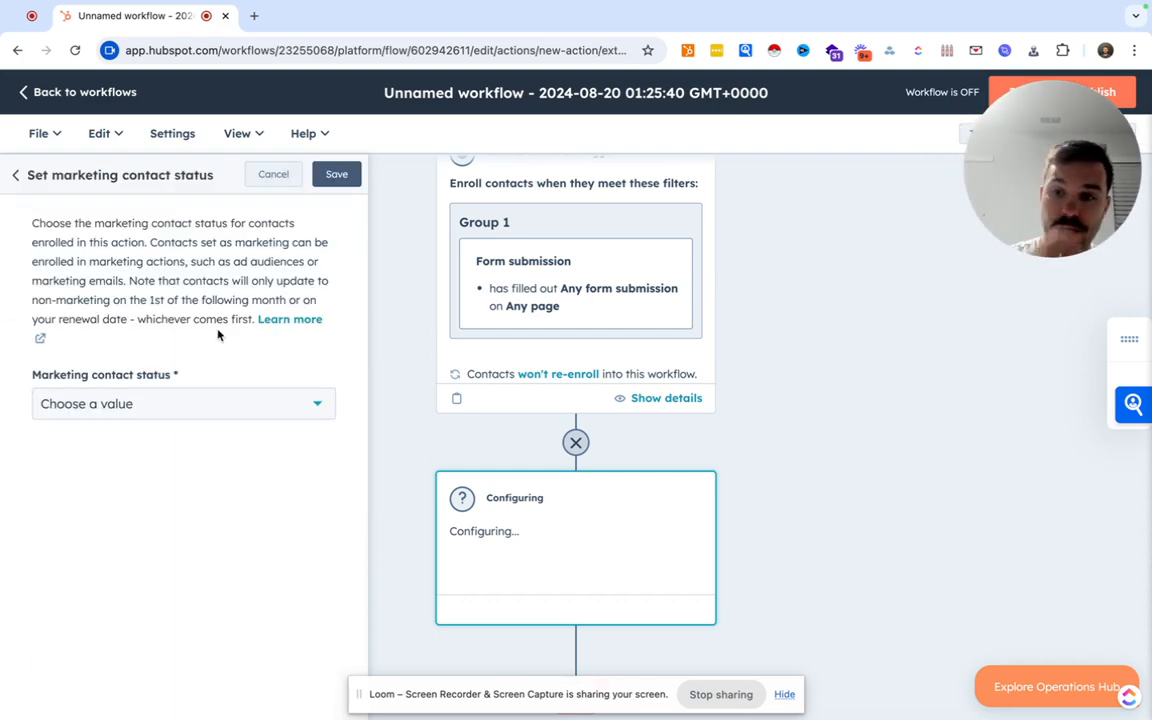
# - Set the marketing contact status to "Set as marketing contact" and save the action
pyautogui.click(206, 404)
pyautogui.click(200, 442)
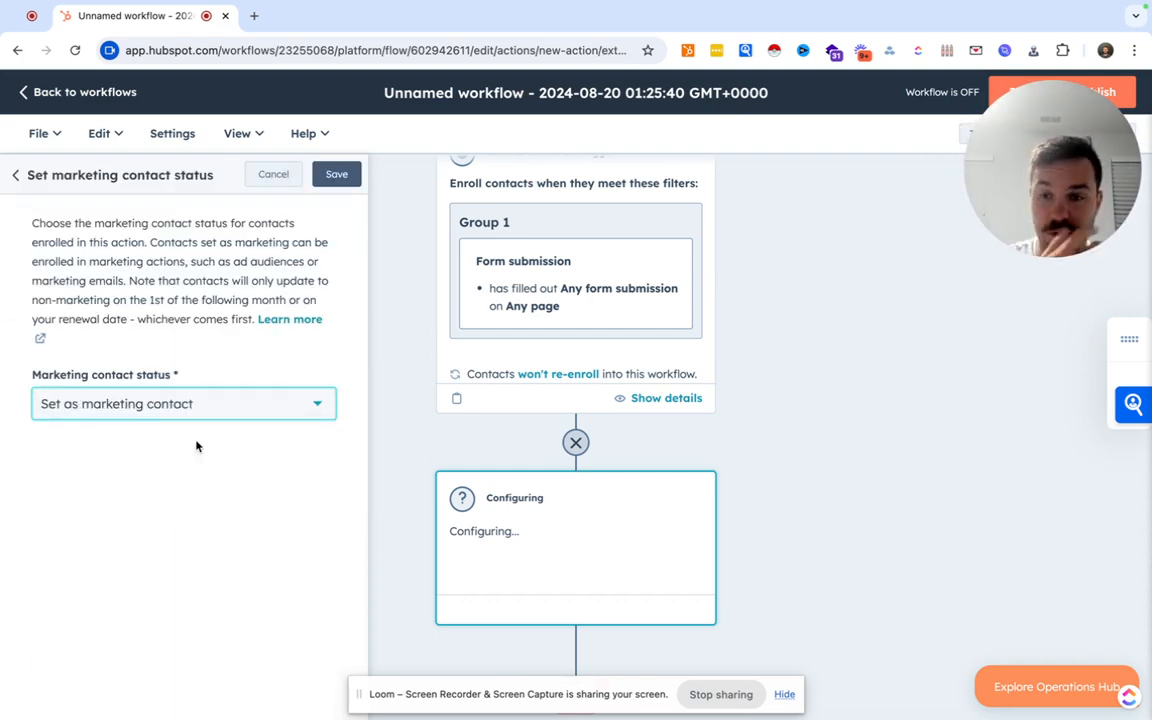
pyautogui.click(338, 175)
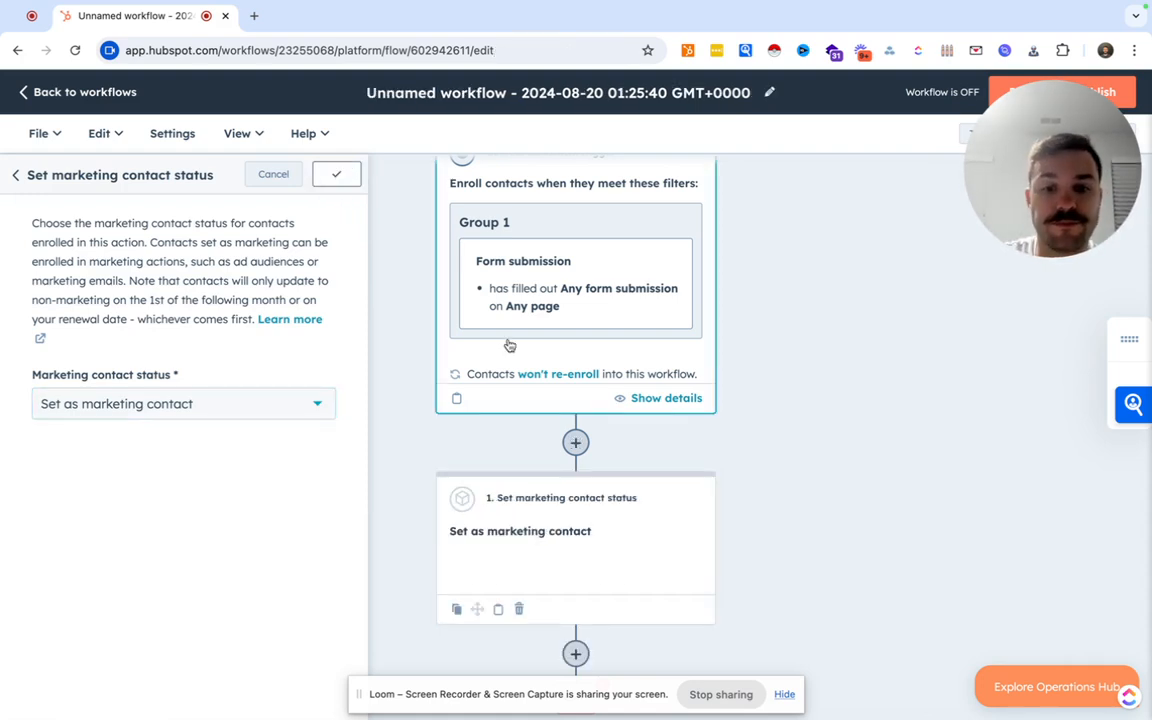
# - Start a new action after the marketing contact status action and search the available actions for "email"
pyautogui.scroll(-2, 509, 345)
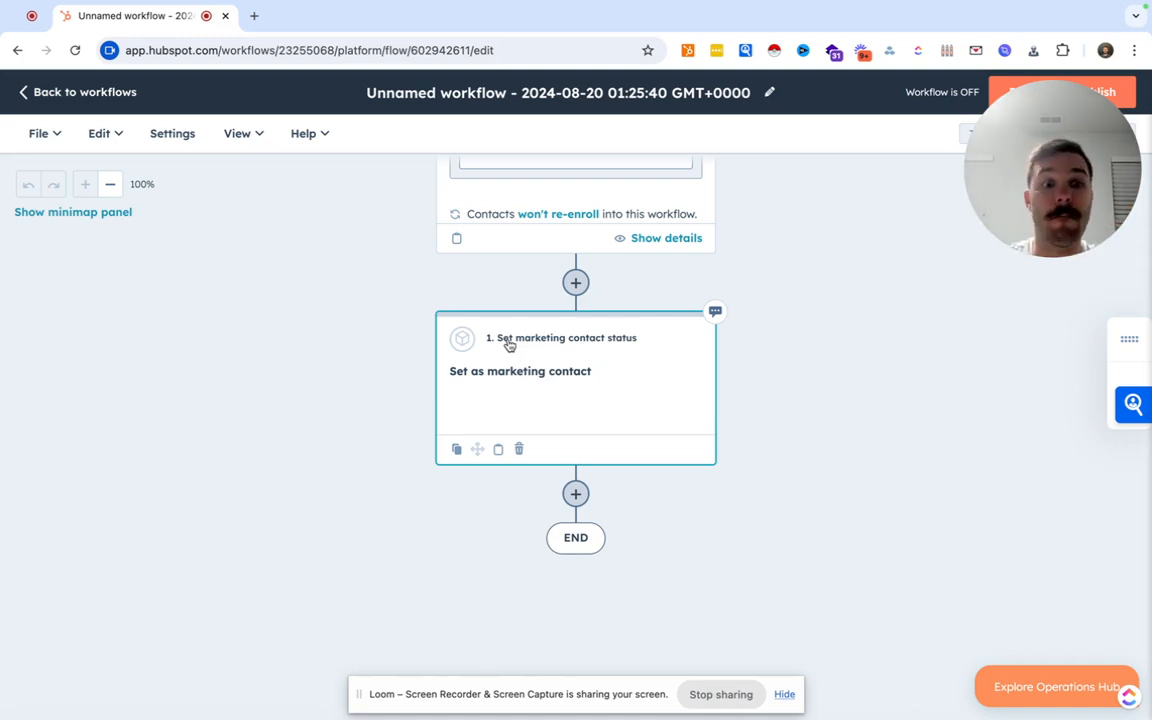
pyautogui.click(575, 494)
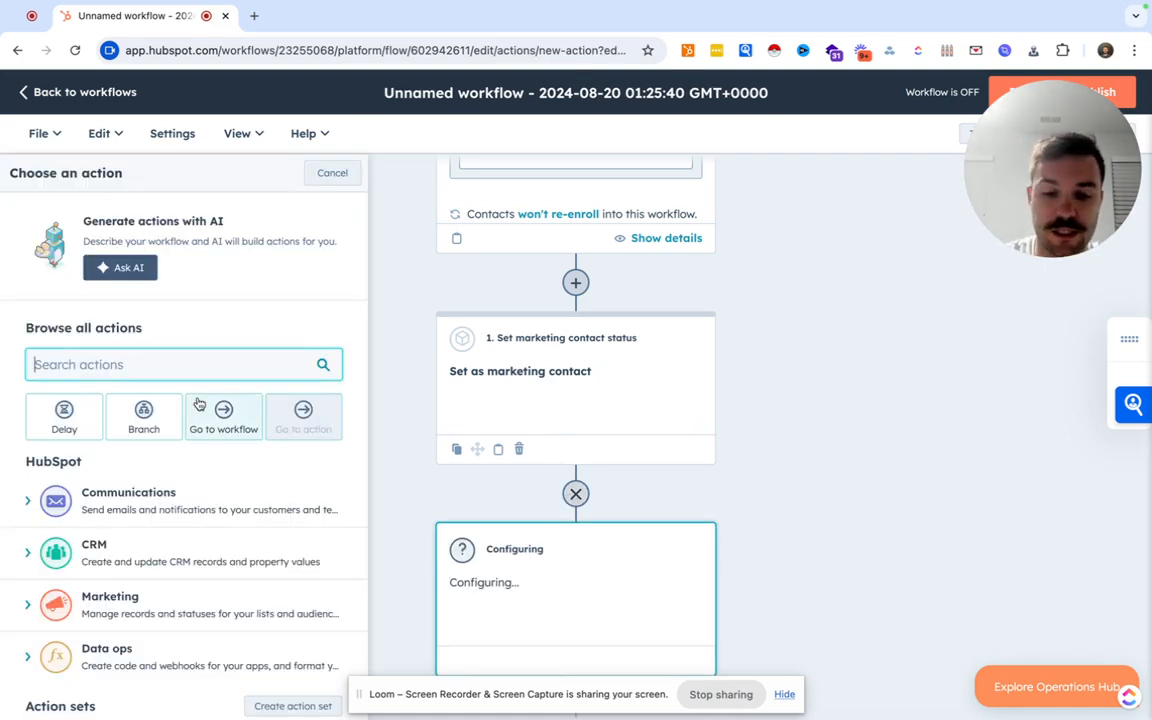
pyautogui.write('email')
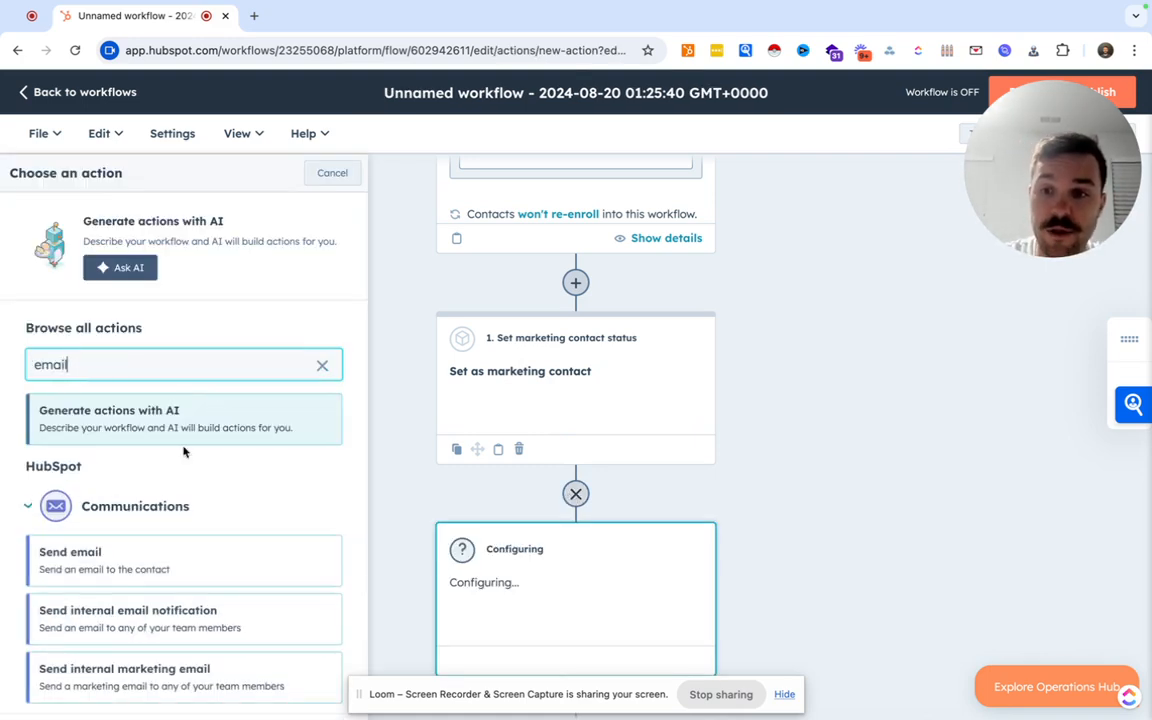
pyautogui.scroll(-1, 147, 525)
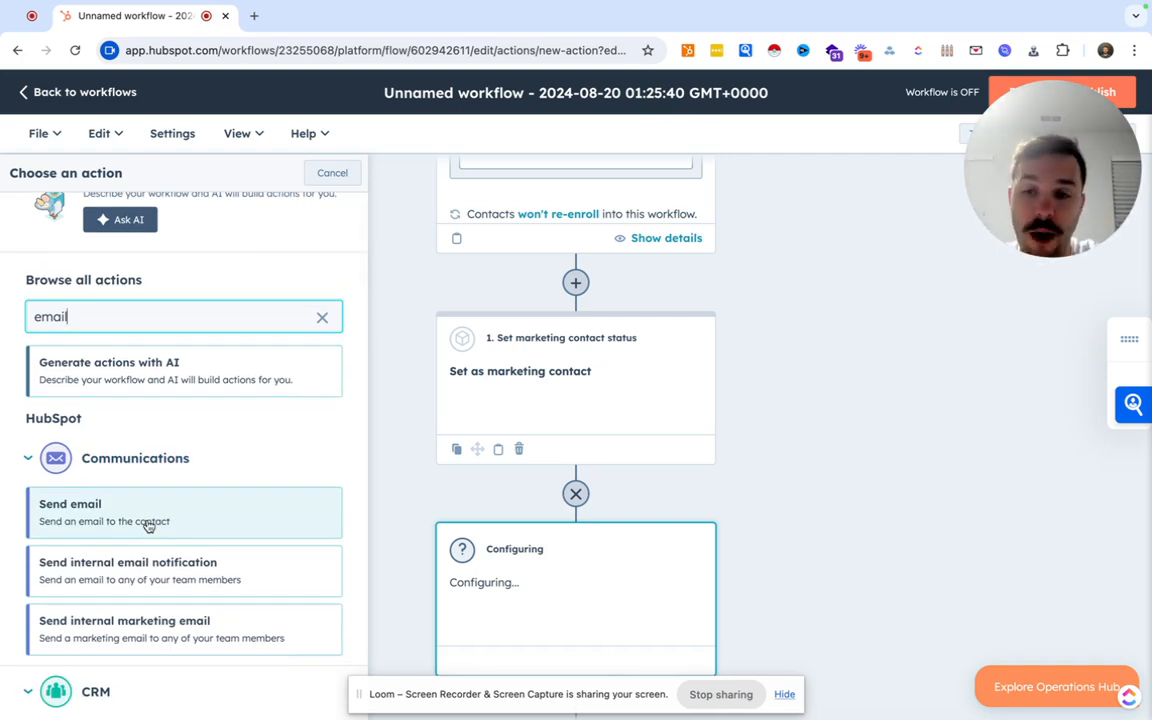
# - Change the action search to "set pr" and add a Set property value action
pyautogui.hotkey('ctrl', 'a')
pyautogui.write('s')
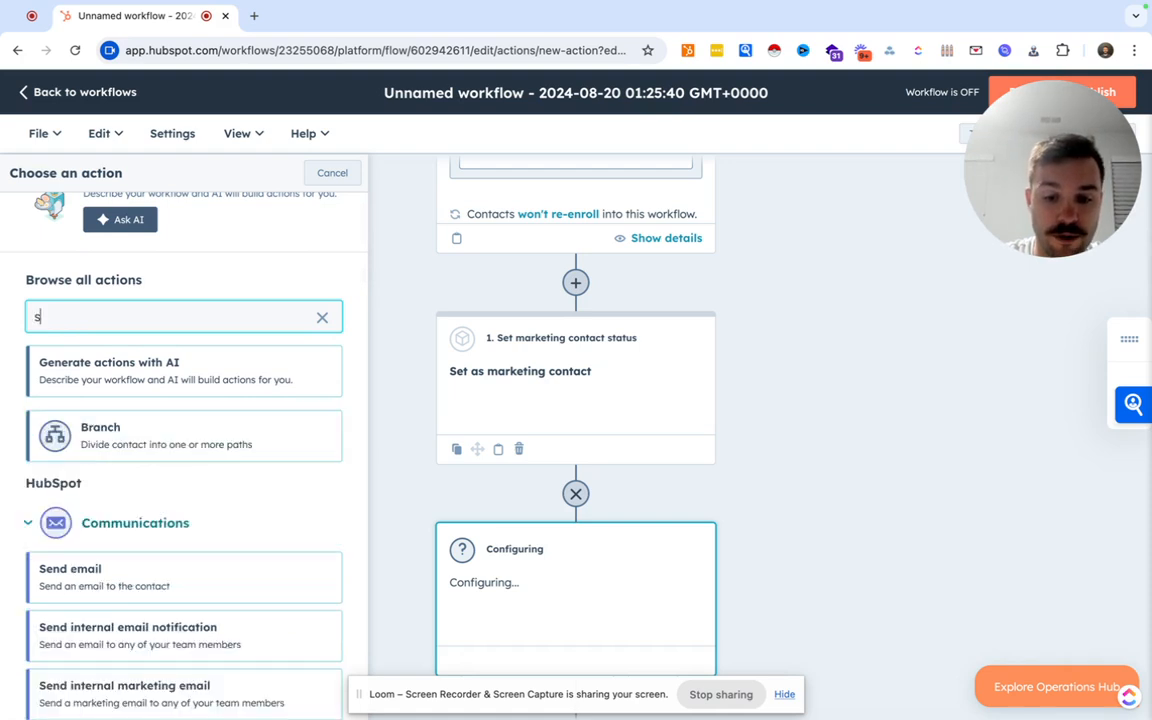
pyautogui.write('et pr')
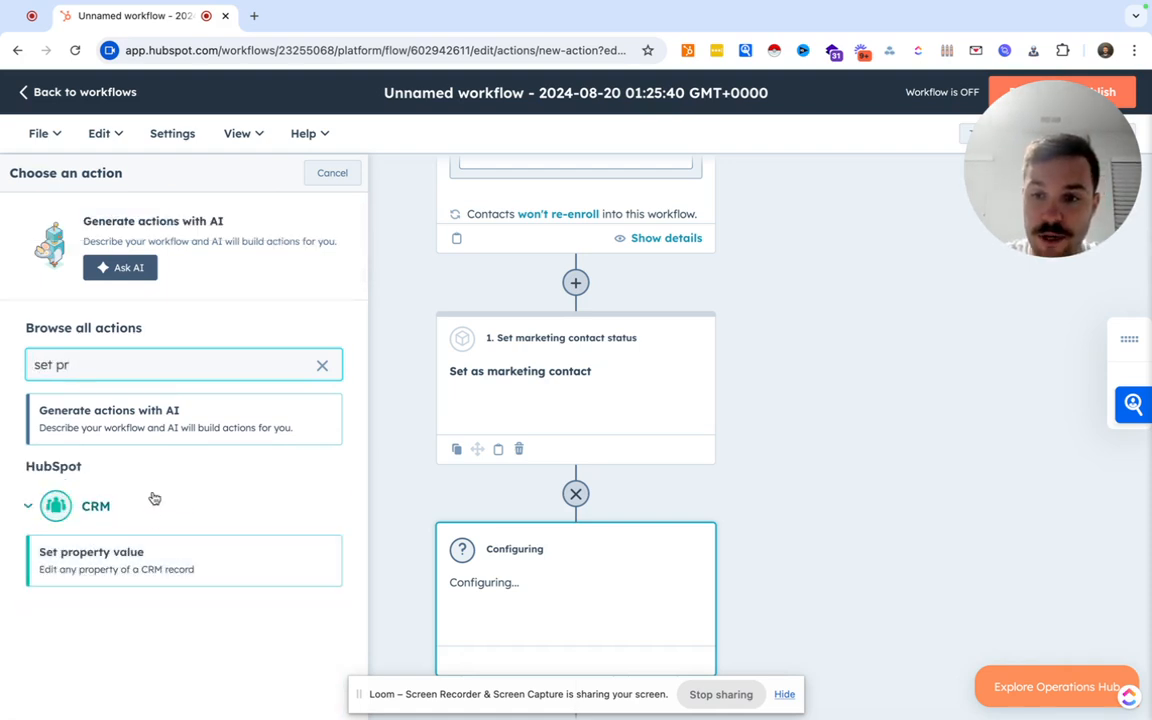
pyautogui.click(133, 554)
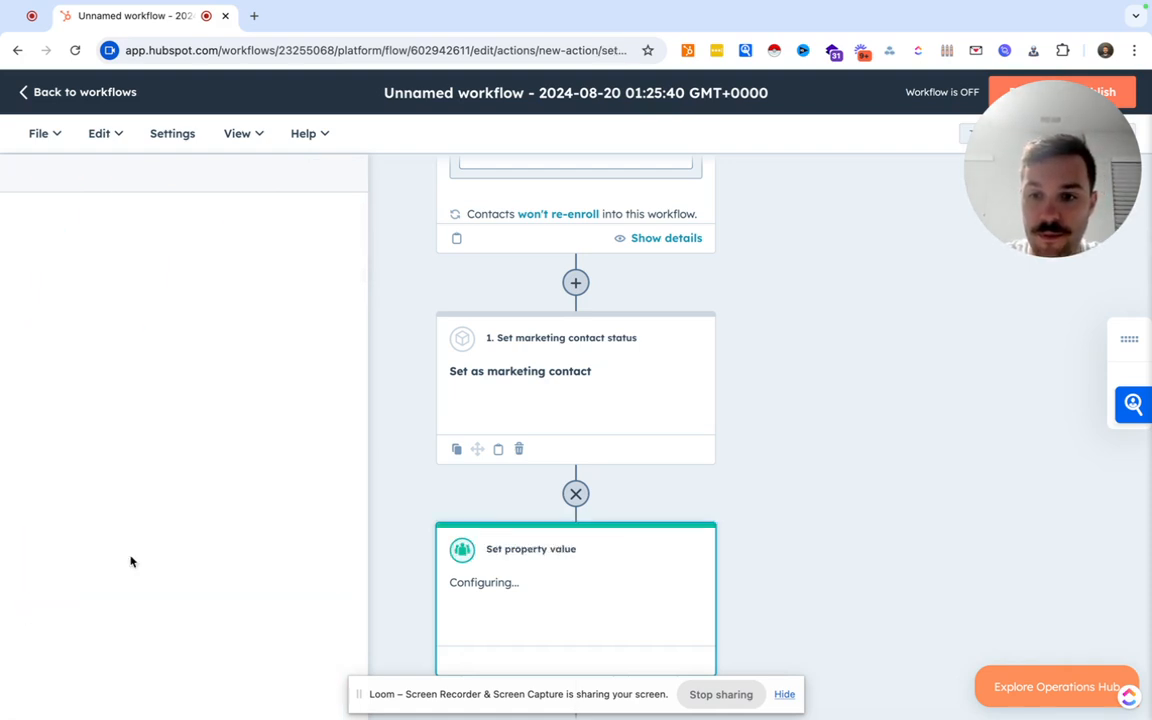
# - Configure the property action to set the contact's Service Type to Botox, and save it
pyautogui.click(189, 332)
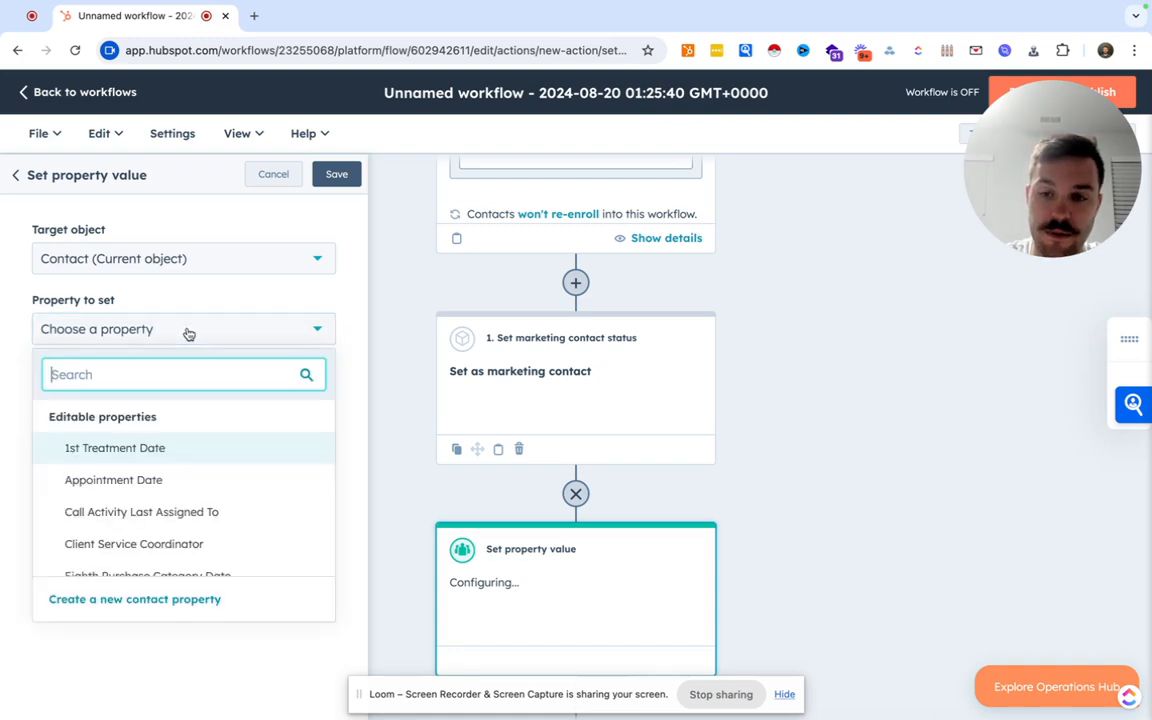
pyautogui.write('typ')
pyautogui.click(152, 442)
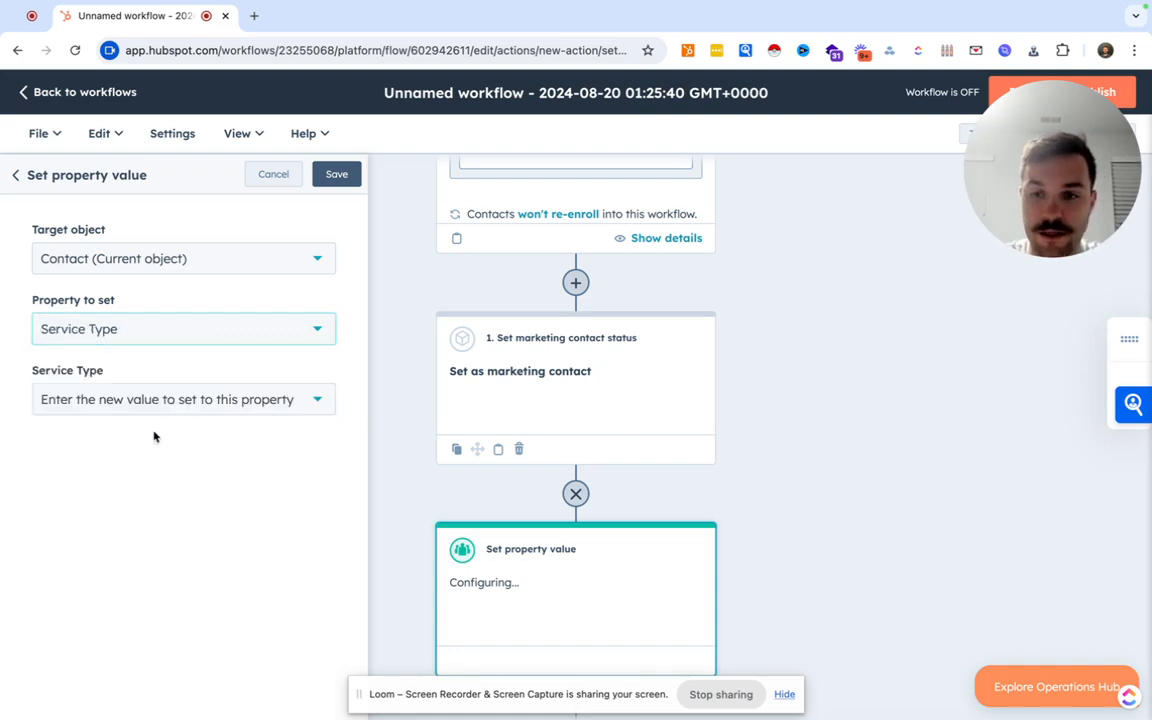
pyautogui.click(178, 400)
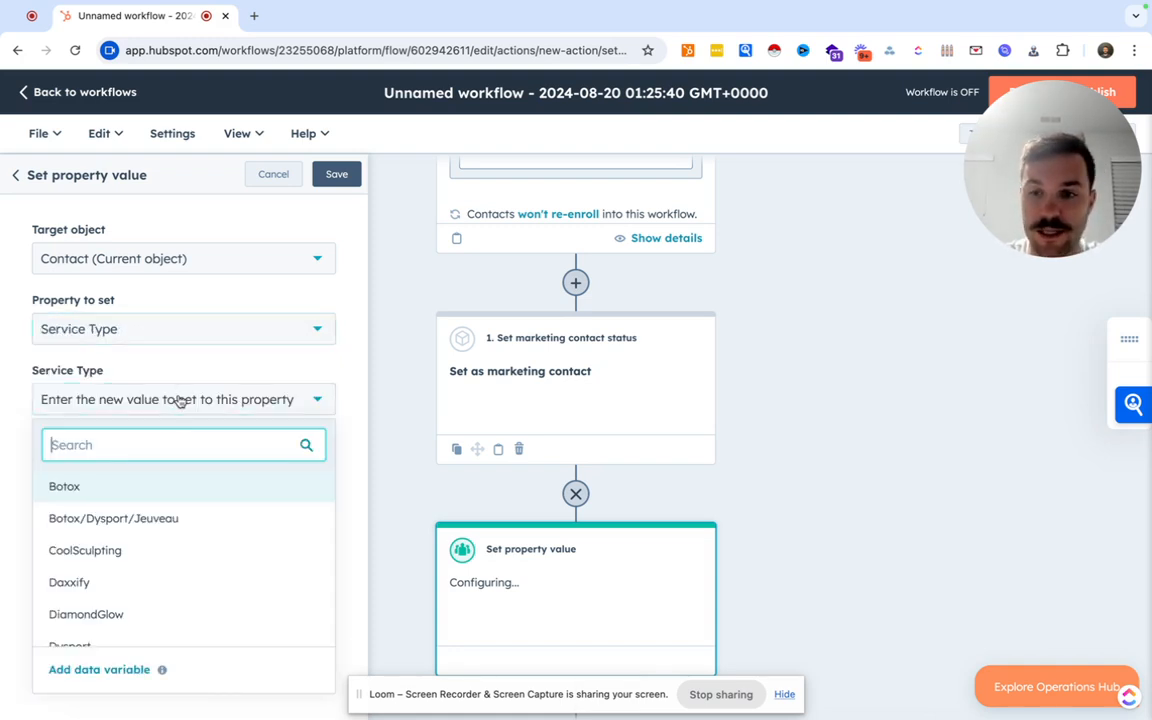
pyautogui.click(166, 484)
pyautogui.click(335, 175)
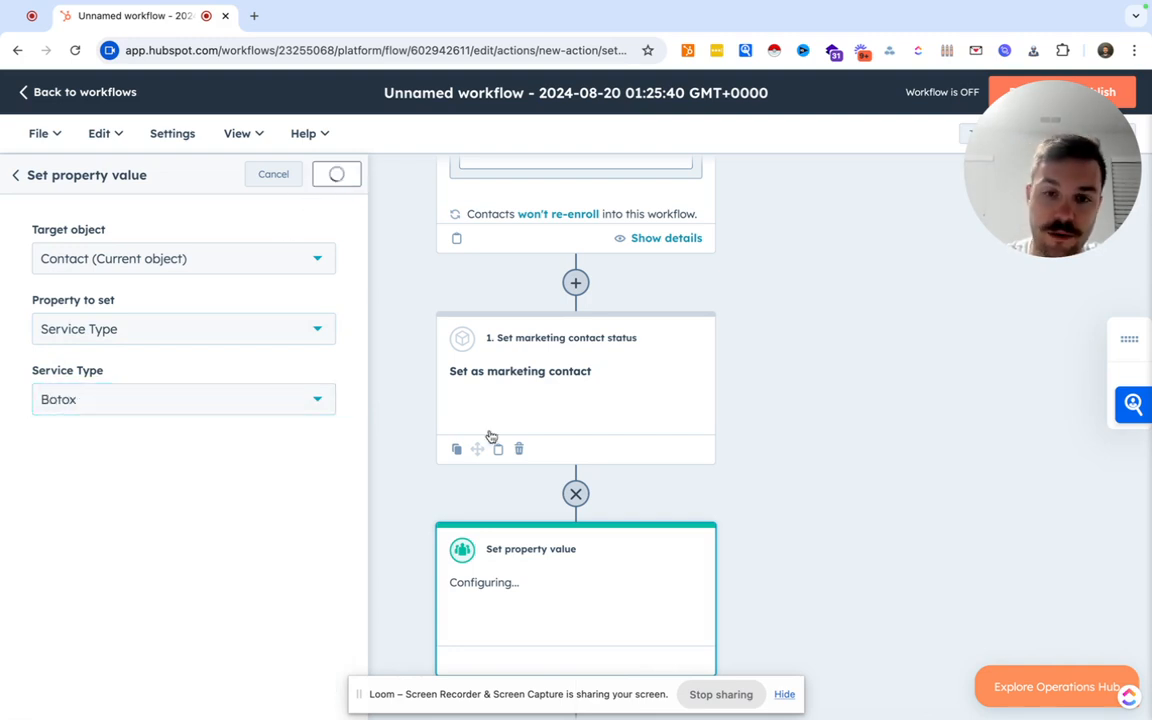
# - Add a Send email action from the Communications category after the action that sets Service Type to Botox
pyautogui.scroll(-3, 410, 491)
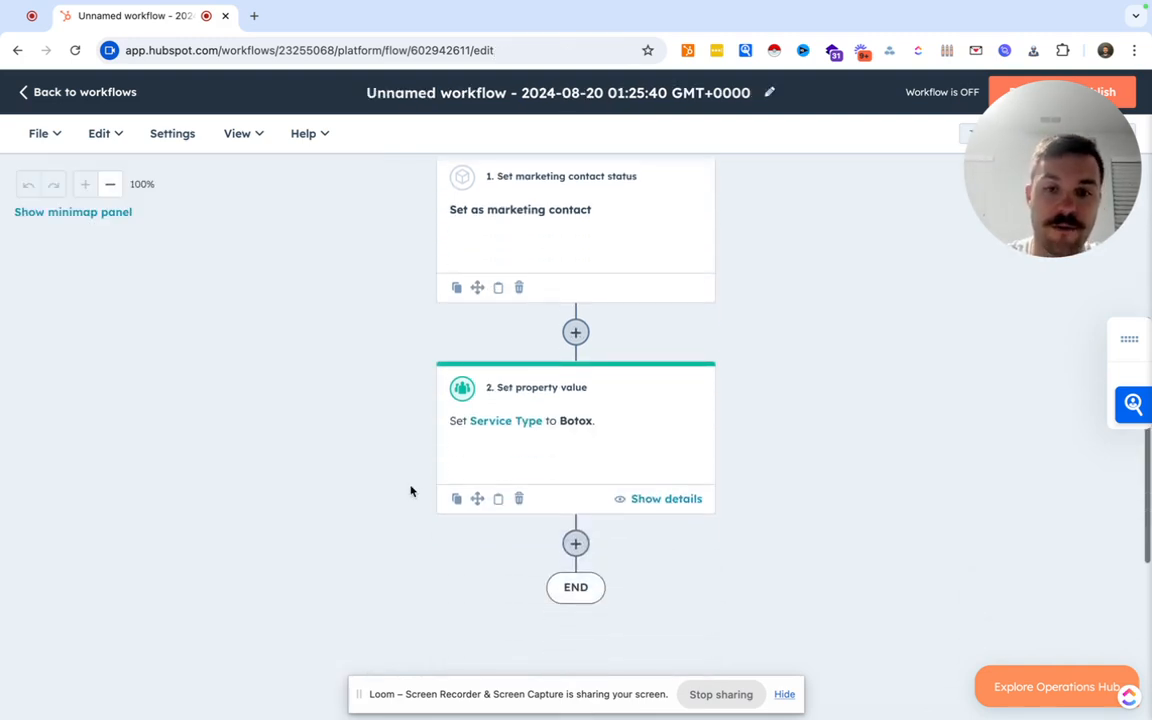
pyautogui.scroll(-2, 507, 519)
pyautogui.click(575, 459)
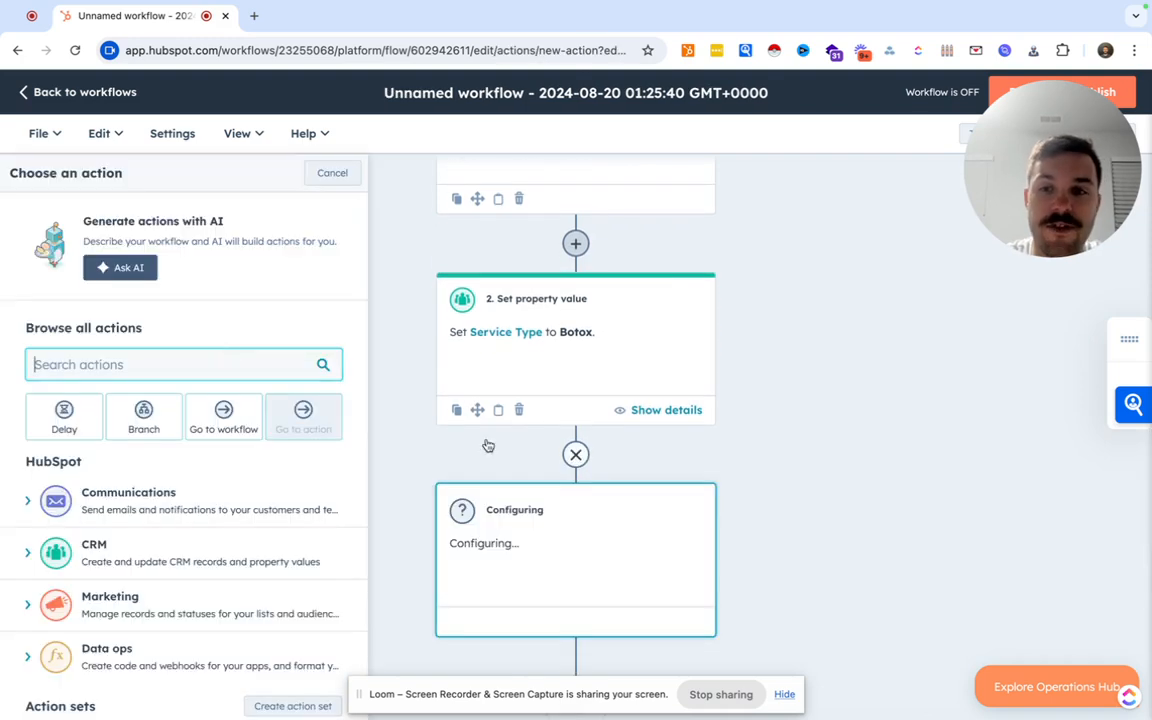
pyautogui.click(126, 502)
pyautogui.scroll(-1, 126, 505)
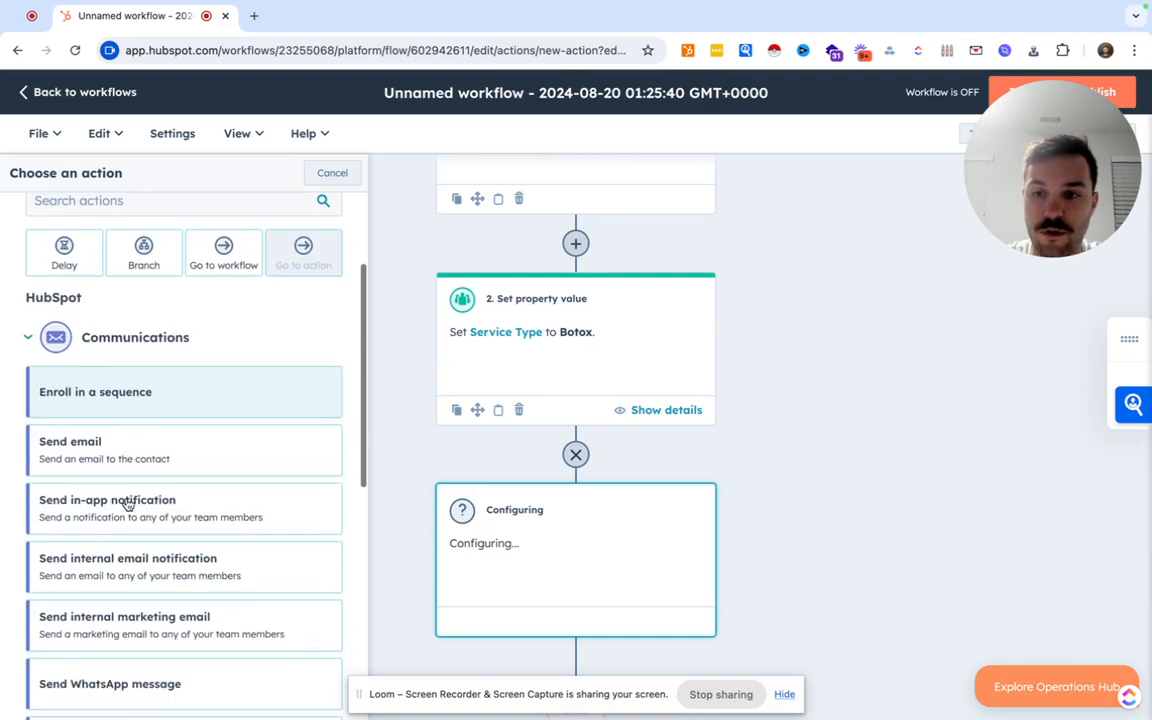
pyautogui.scroll(-2, 116, 388)
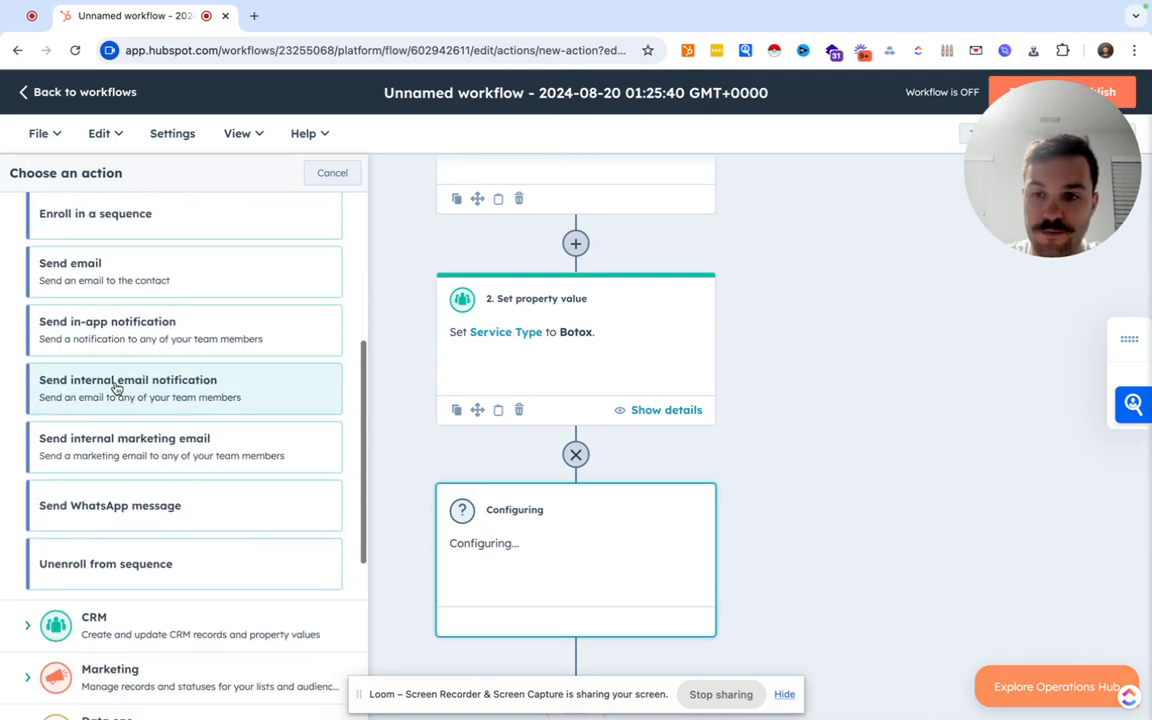
pyautogui.scroll(1, 113, 386)
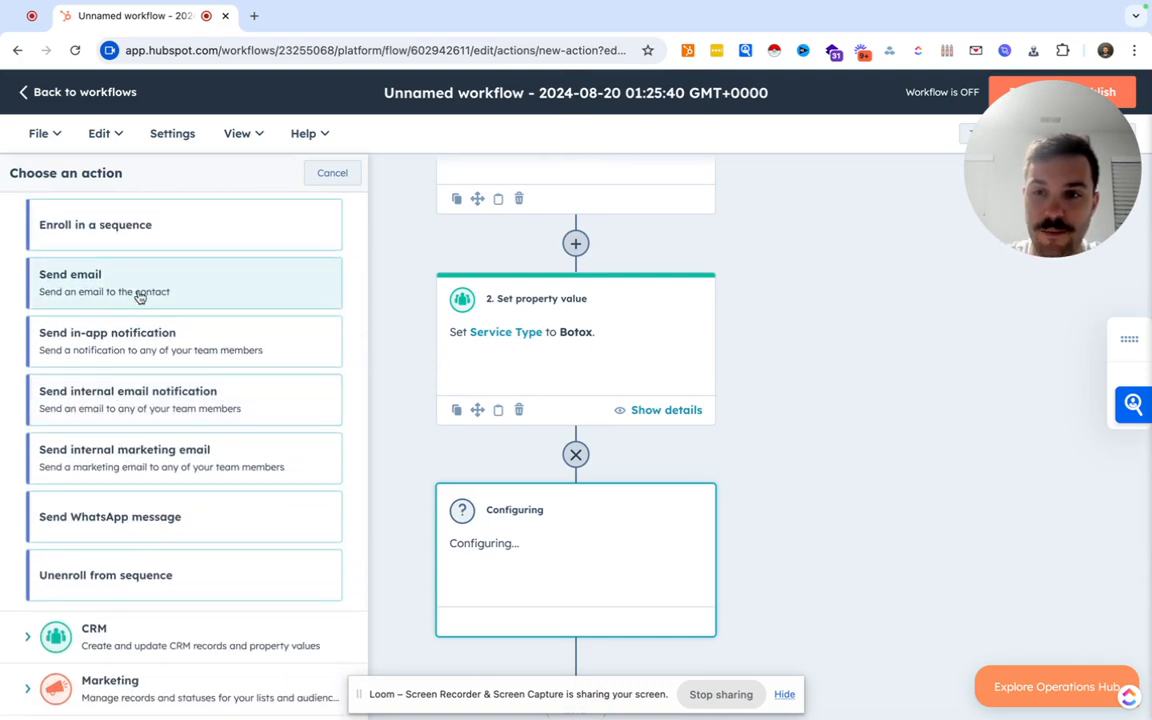
pyautogui.click(139, 297)
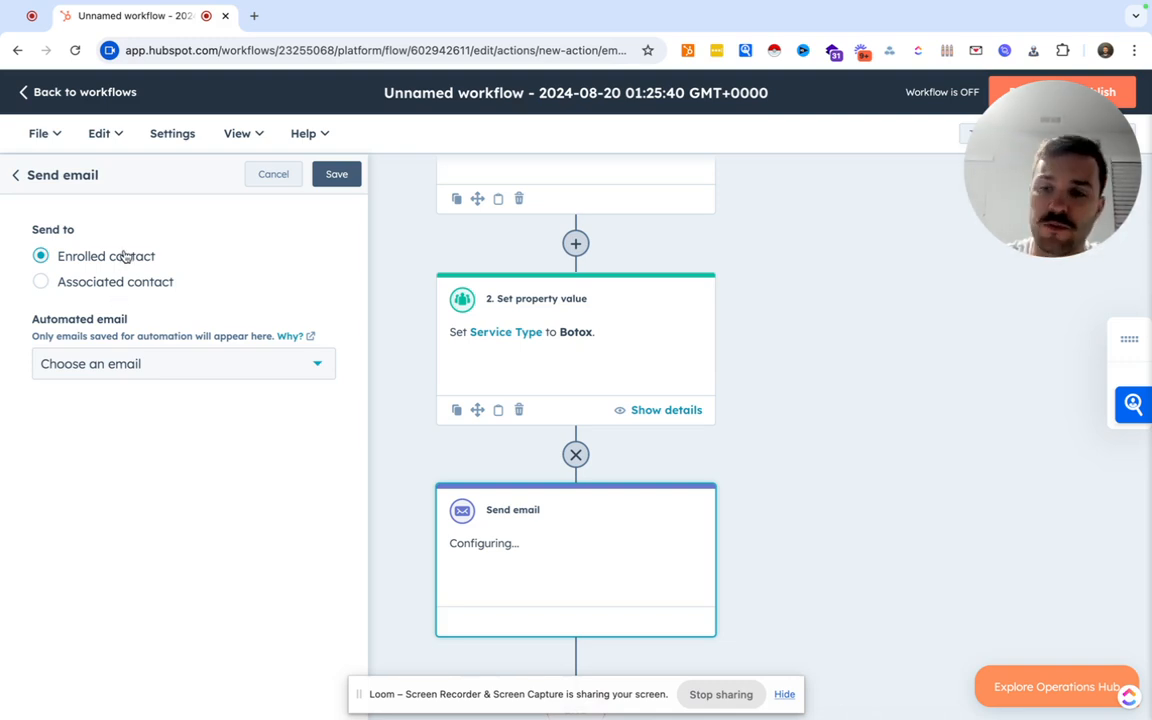
# - Find "email 1" among the automated emails, choose "Lead - Call In - Email 1" for the enrolled contact, and save the action
pyautogui.click(141, 364)
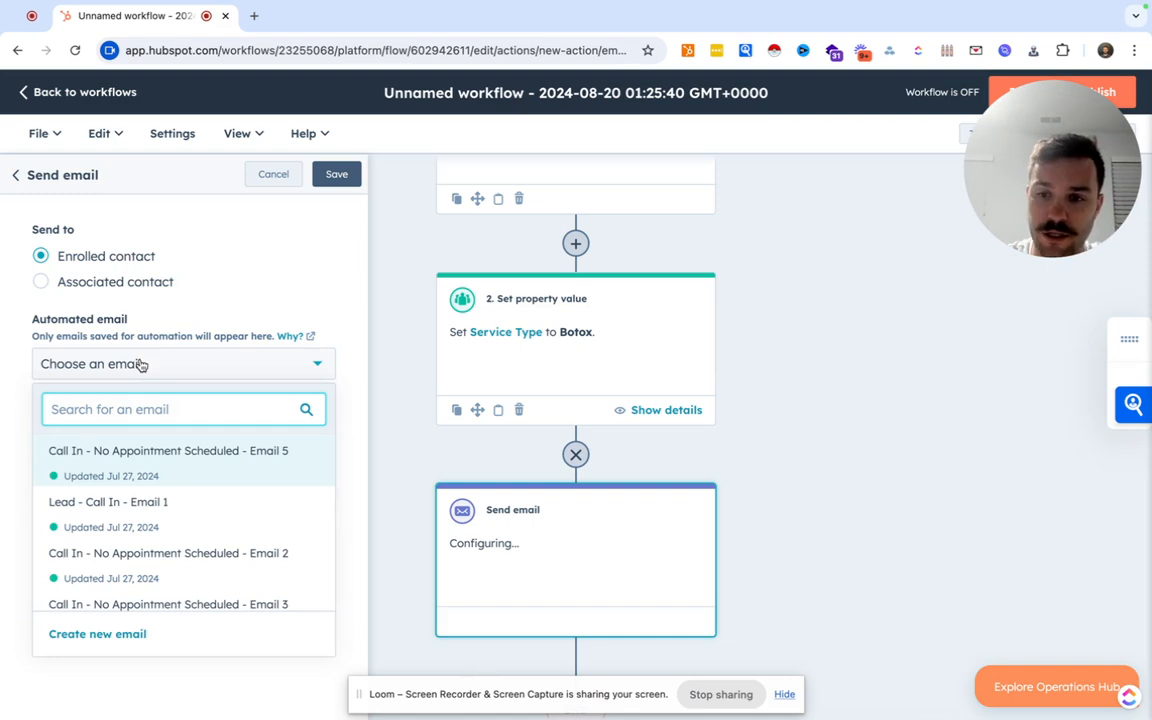
pyautogui.write('email ')
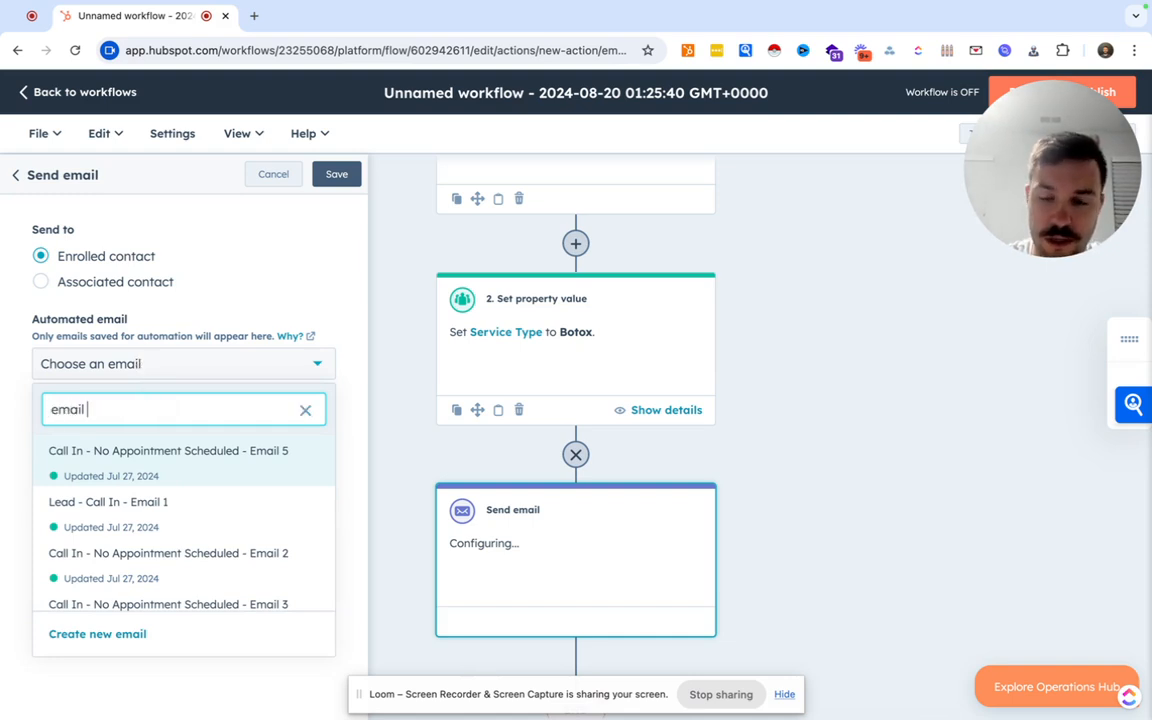
pyautogui.write('1')
pyautogui.click(125, 452)
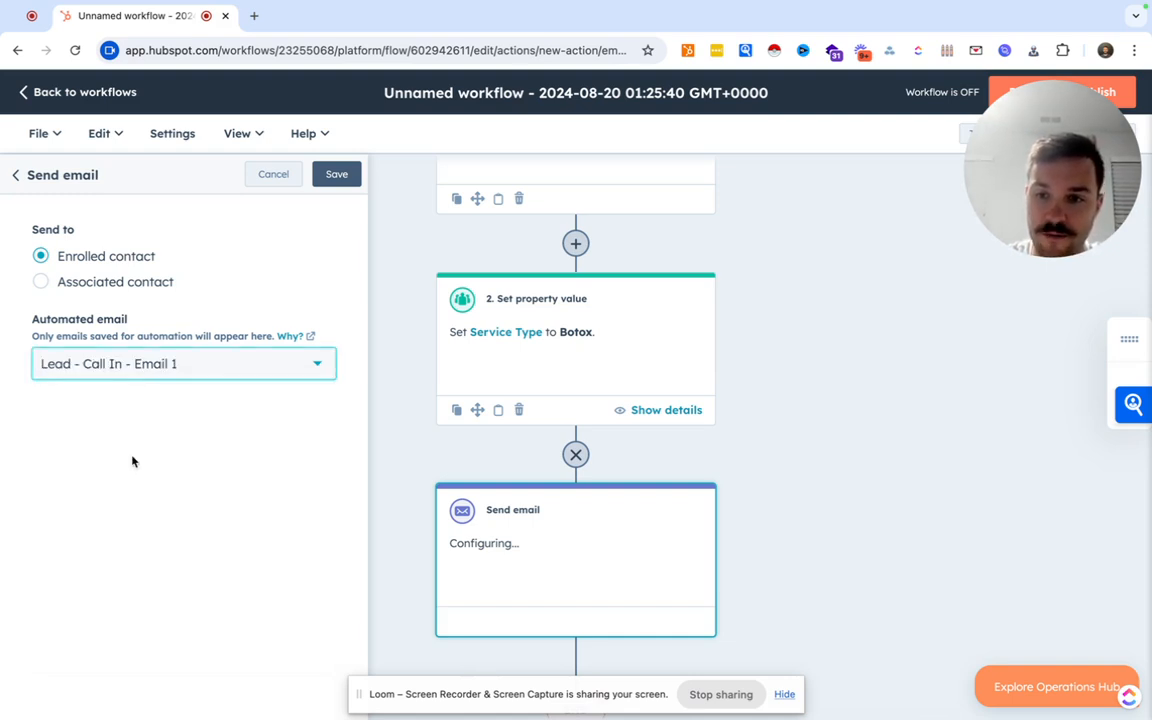
pyautogui.click(345, 174)
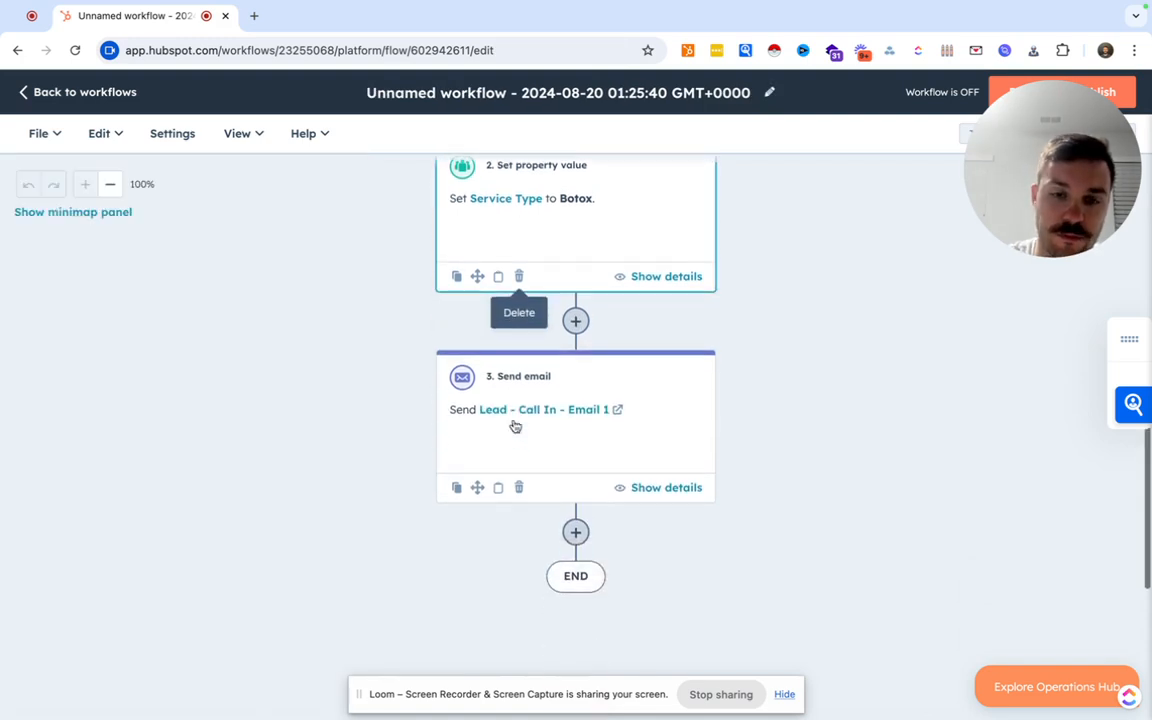
# - Add a Delay action at the end of the workflow, after the first email
pyautogui.scroll(-1, 514, 427)
pyautogui.click(576, 503)
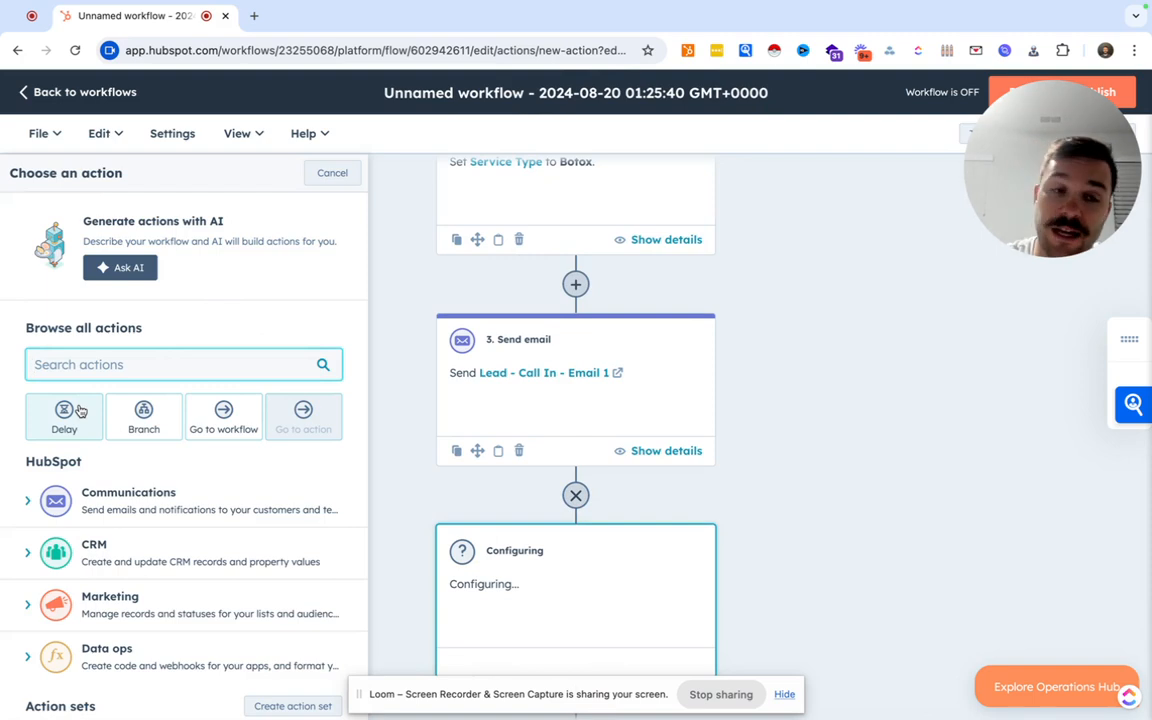
pyautogui.click(80, 411)
# - Configure the delay as a set amount of time of 1 day and save it
pyautogui.click(123, 283)
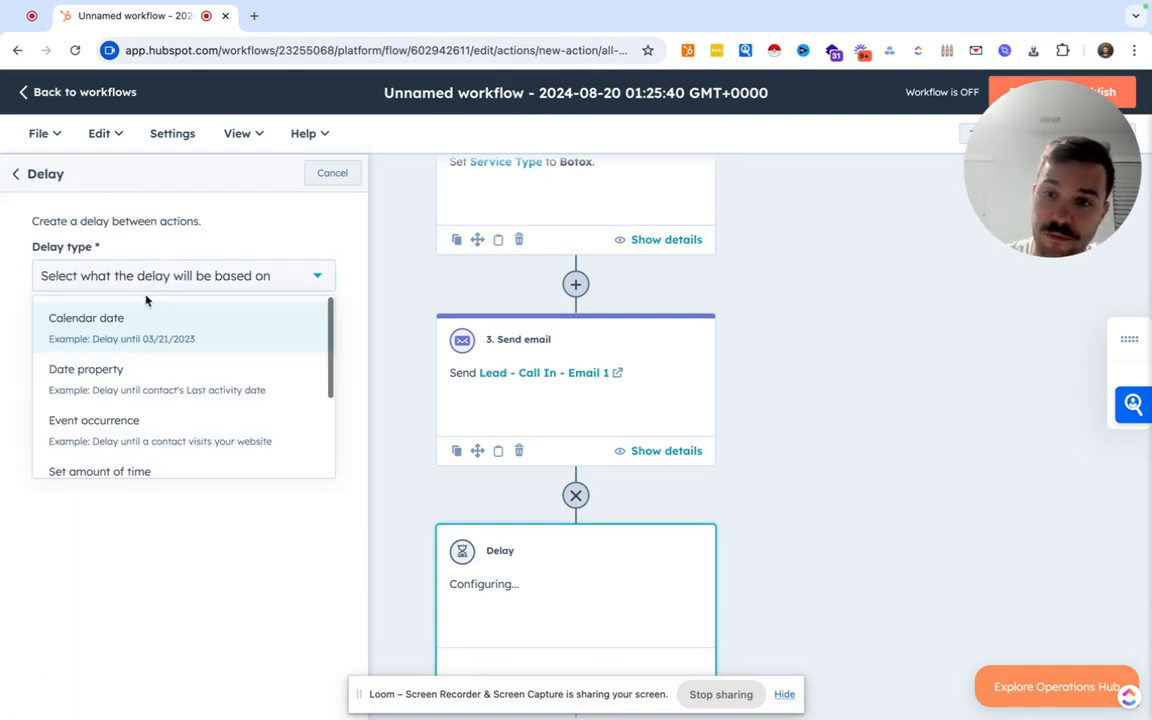
pyautogui.write('set')
pyautogui.press('BackSpace')
pyautogui.press('BackSpace')
pyautogui.press('BackSpace')
pyautogui.press('BackSpace')
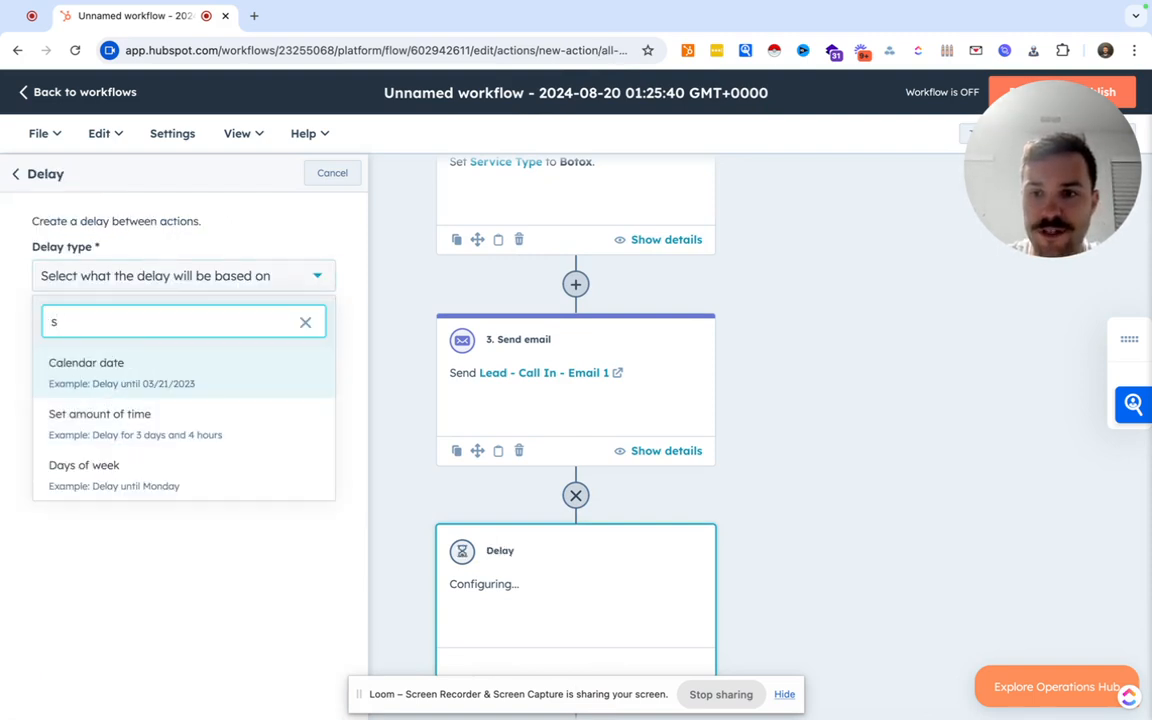
pyautogui.scroll(-2, 156, 332)
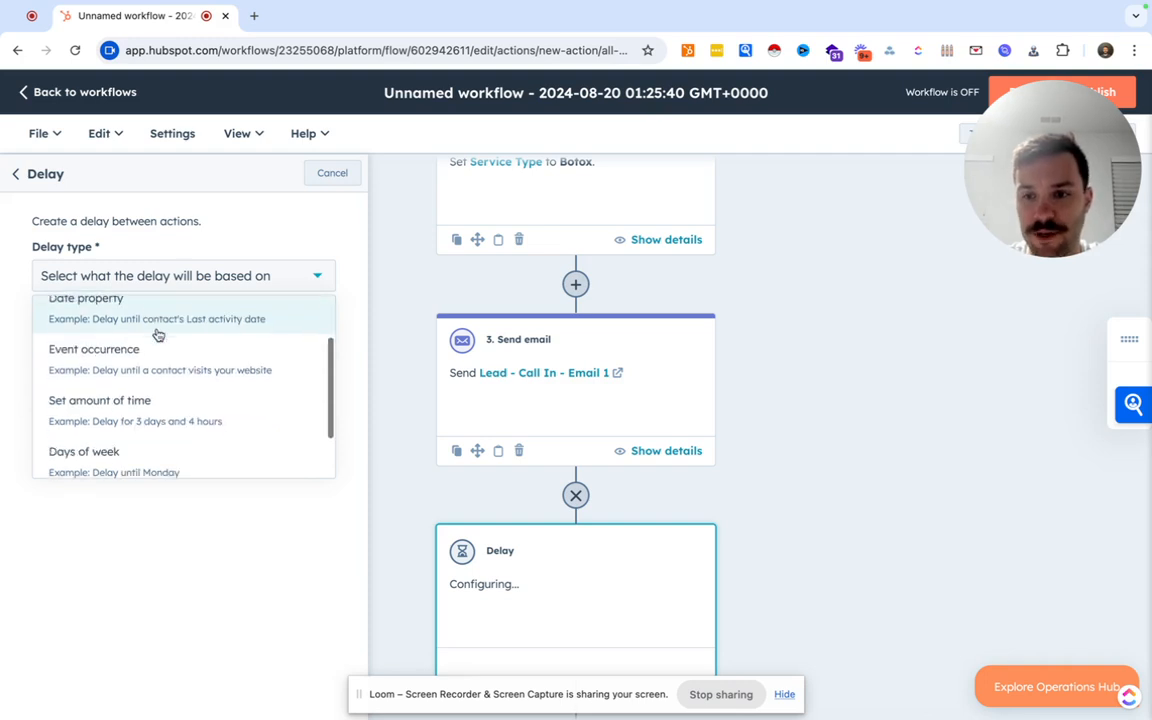
pyautogui.click(160, 412)
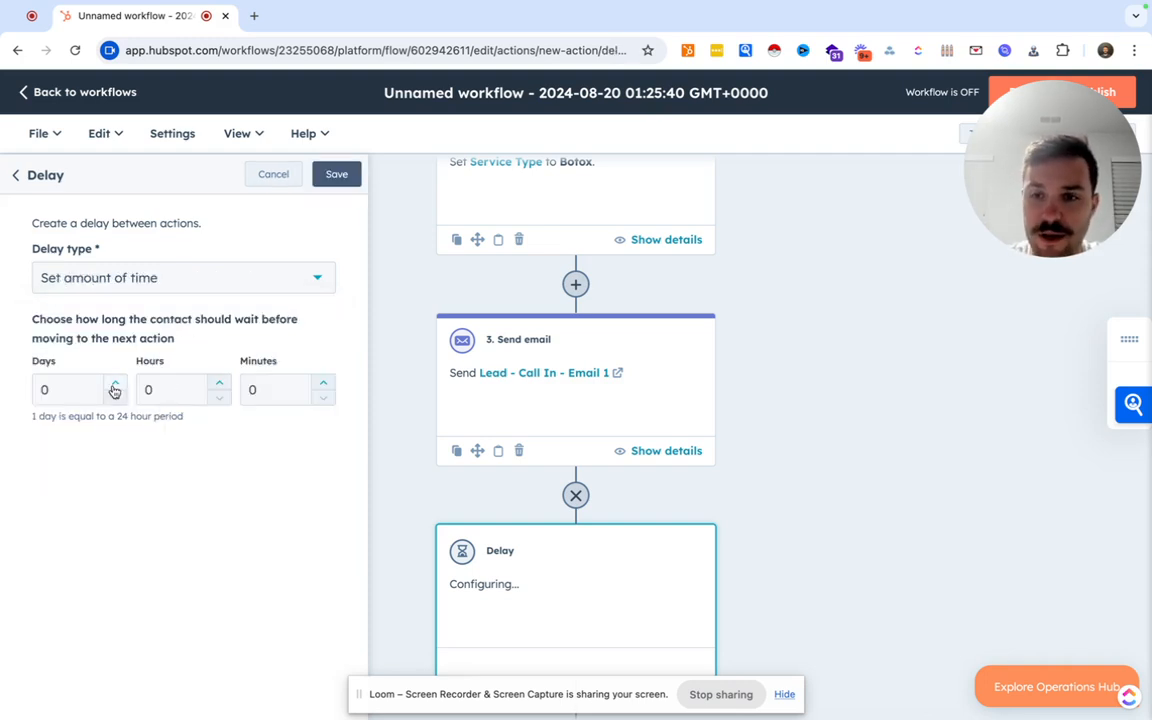
pyautogui.click(115, 385)
pyautogui.click(337, 175)
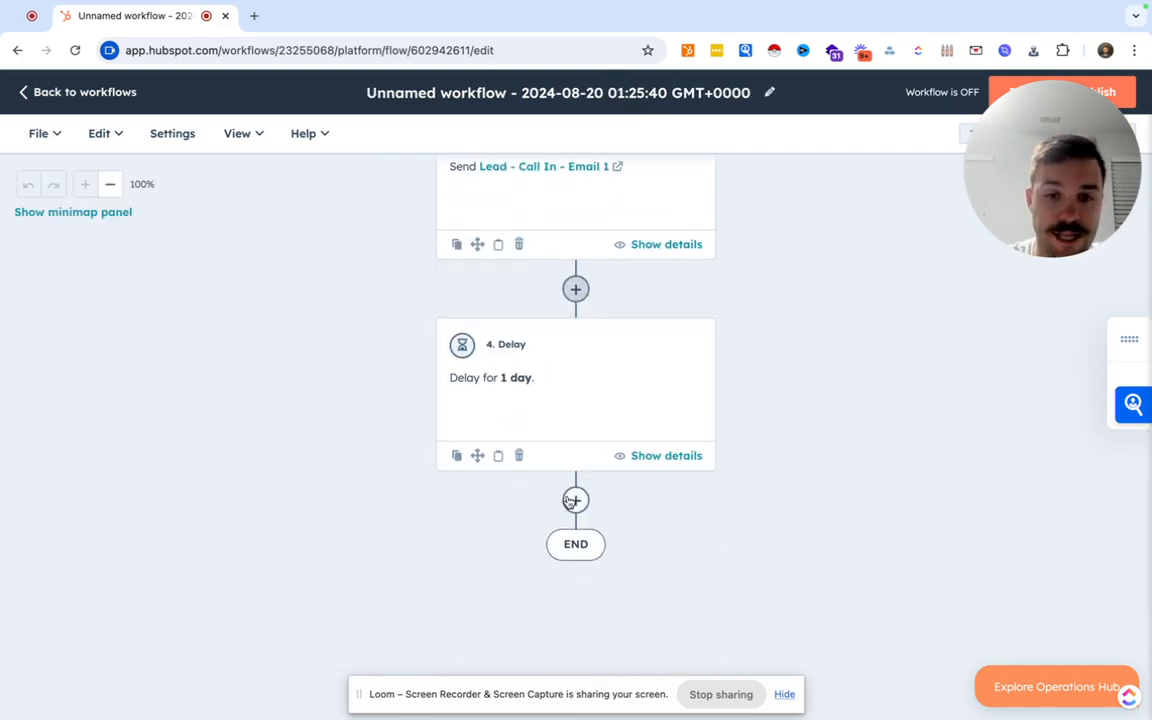
# - Add a Send email action after the 1-day delay that sends "Call In - No Appointment Scheduled - Email 2", and save it
pyautogui.click(575, 500)
pyautogui.click(144, 497)
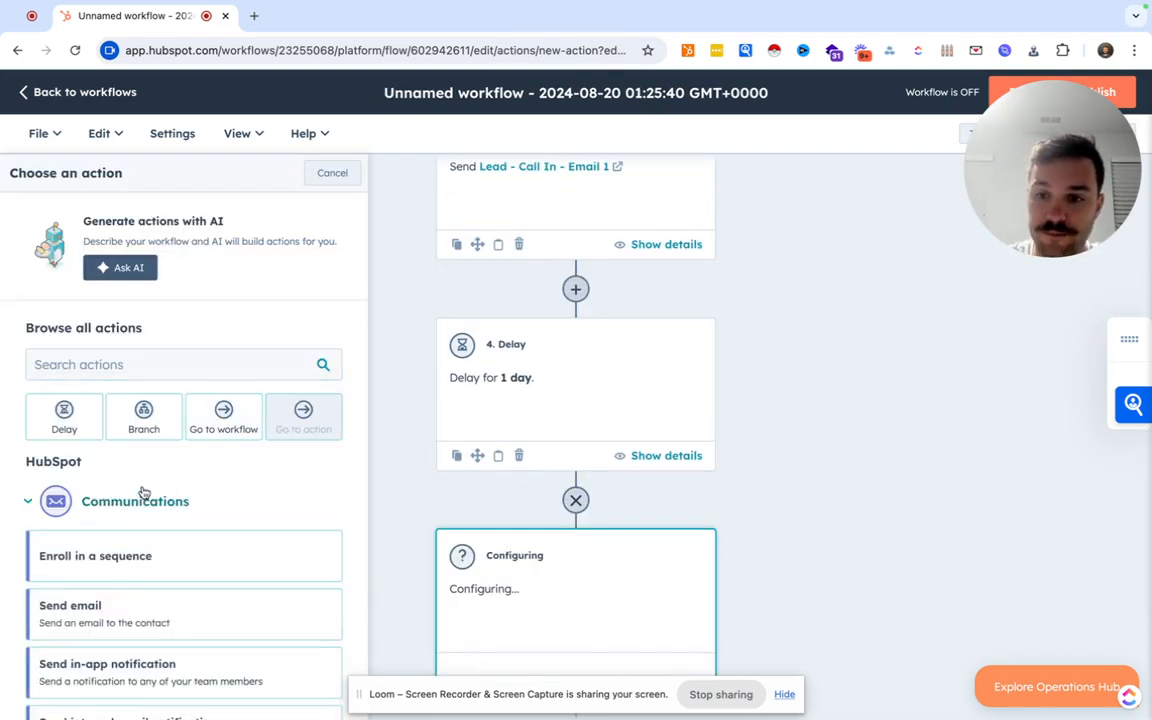
pyautogui.click(145, 612)
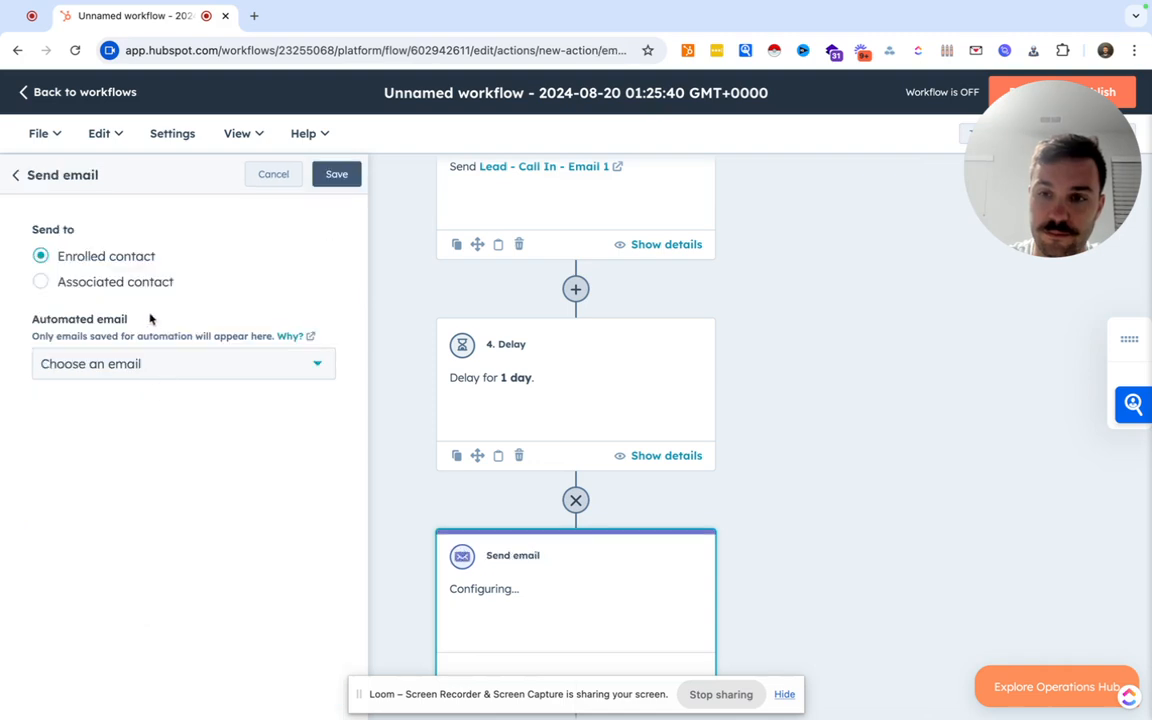
pyautogui.click(152, 365)
pyautogui.write('email 2')
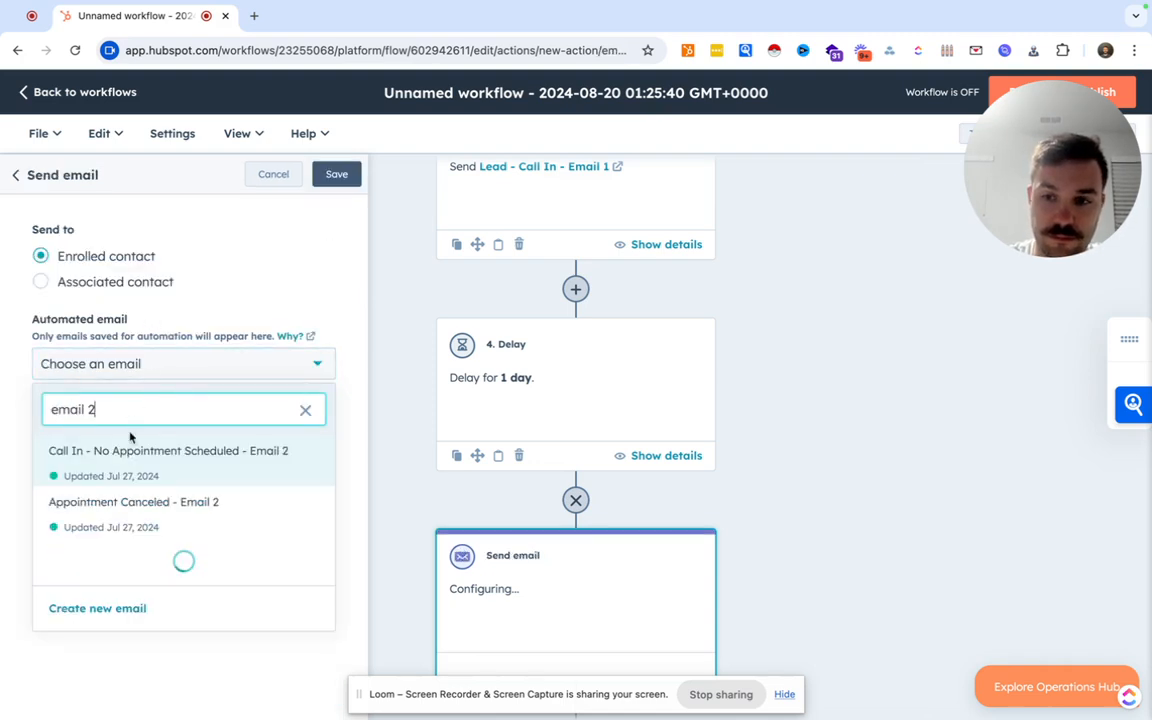
pyautogui.click(198, 452)
pyautogui.click(327, 178)
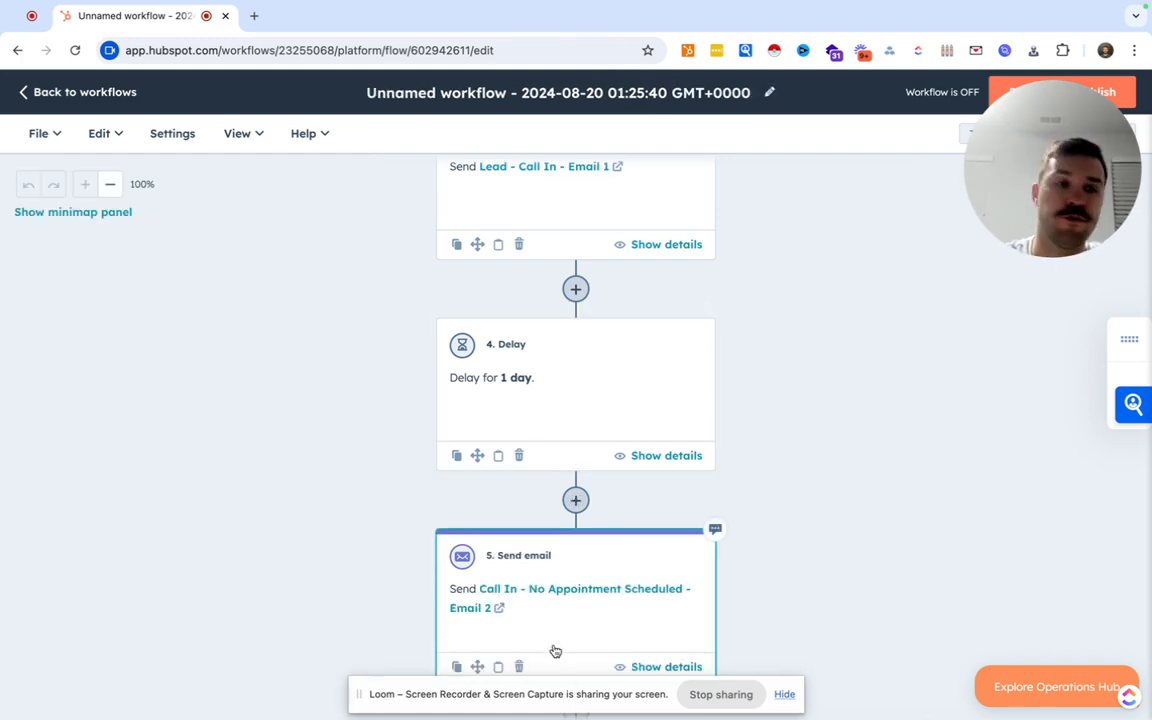
# - Clone only the 1-day delay action and place the copy after the second email
pyautogui.scroll(-3, 555, 650)
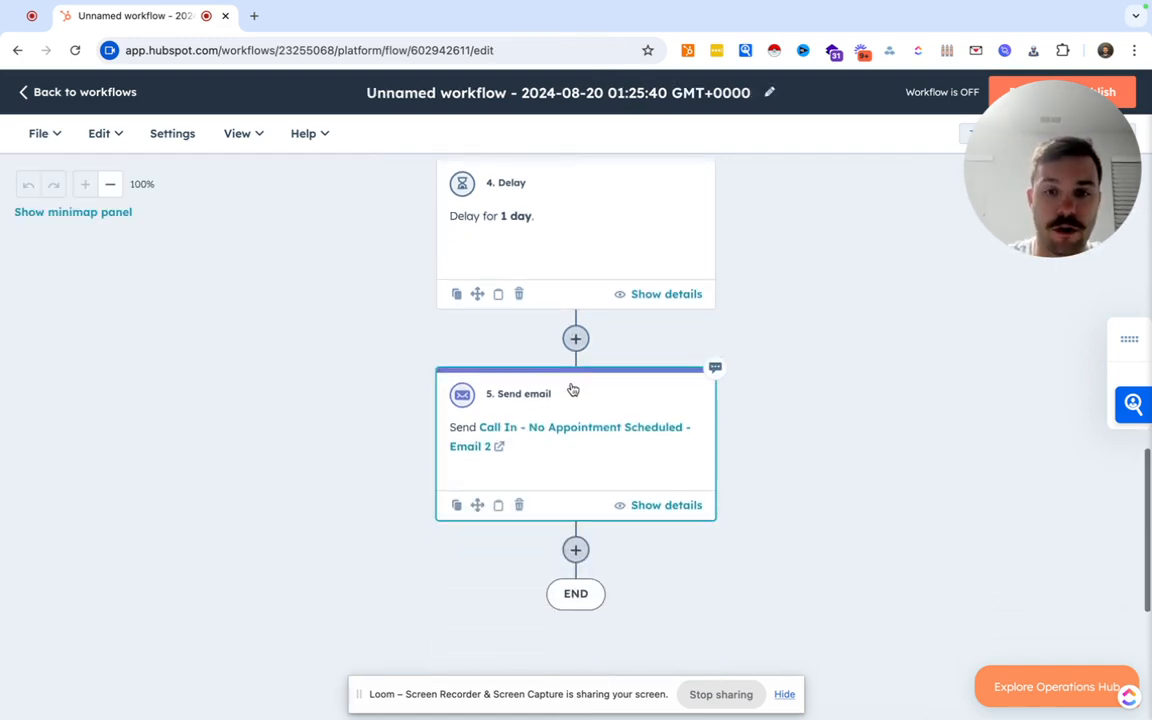
pyautogui.click(456, 294)
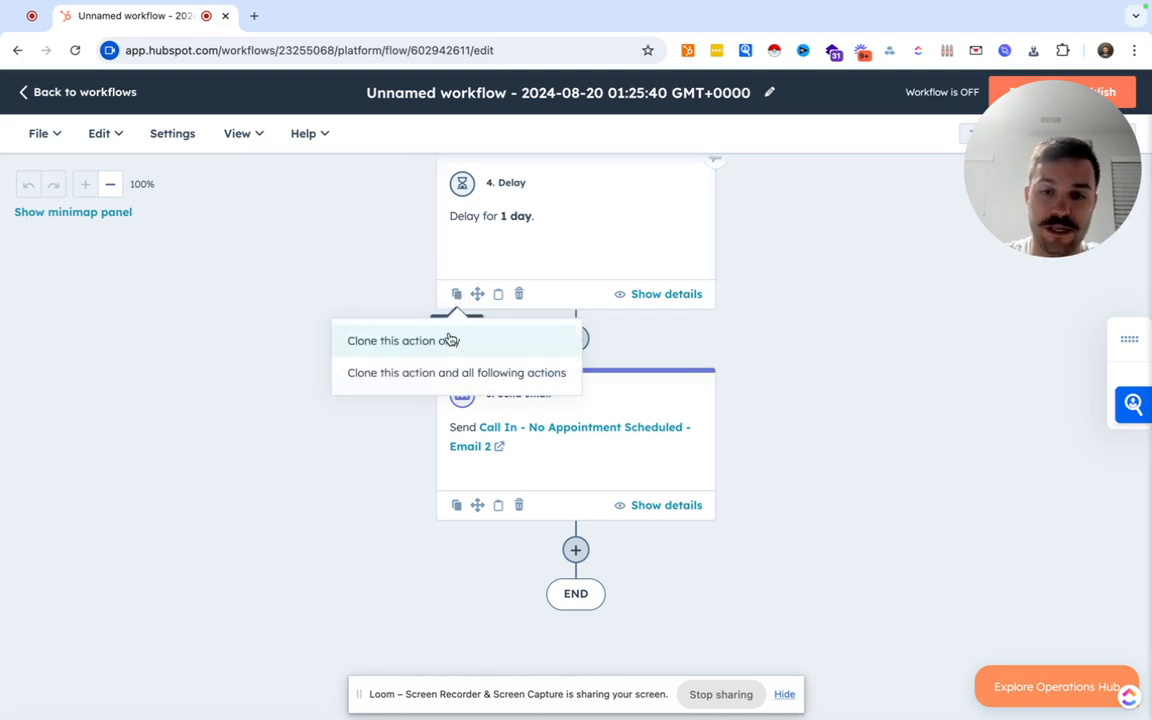
pyautogui.click(449, 340)
pyautogui.click(588, 528)
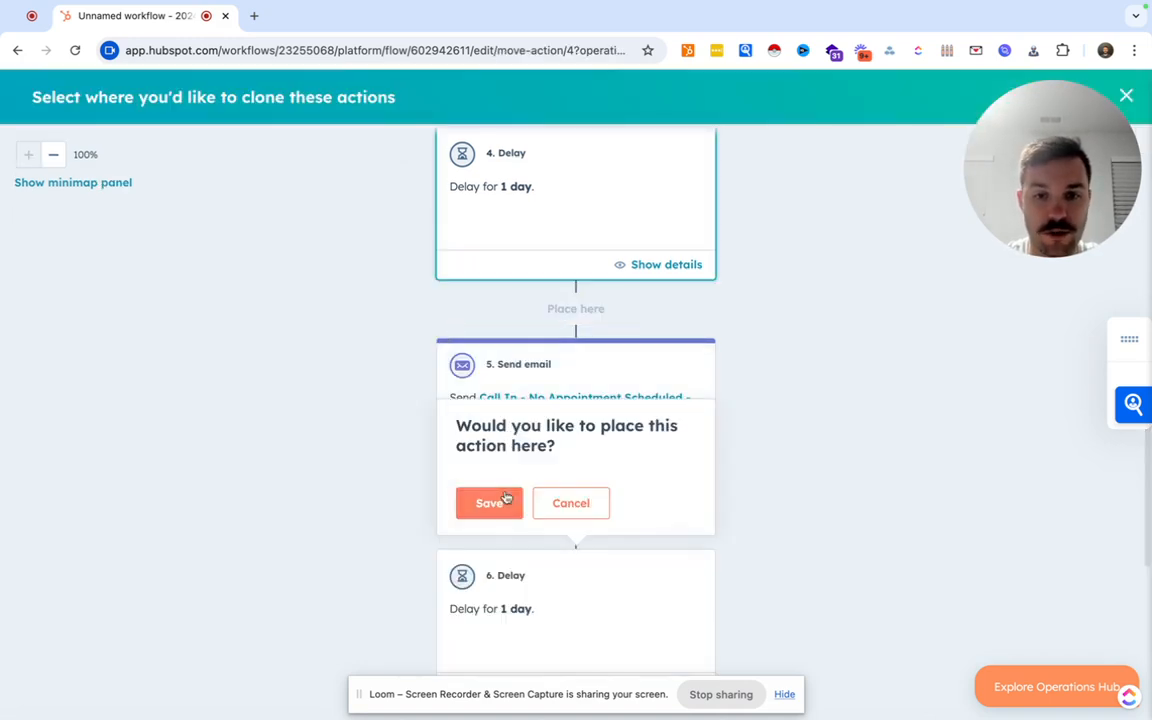
pyautogui.click(504, 501)
# - Set the cloned delay after the second email to 2 days and save it
pyautogui.click(586, 648)
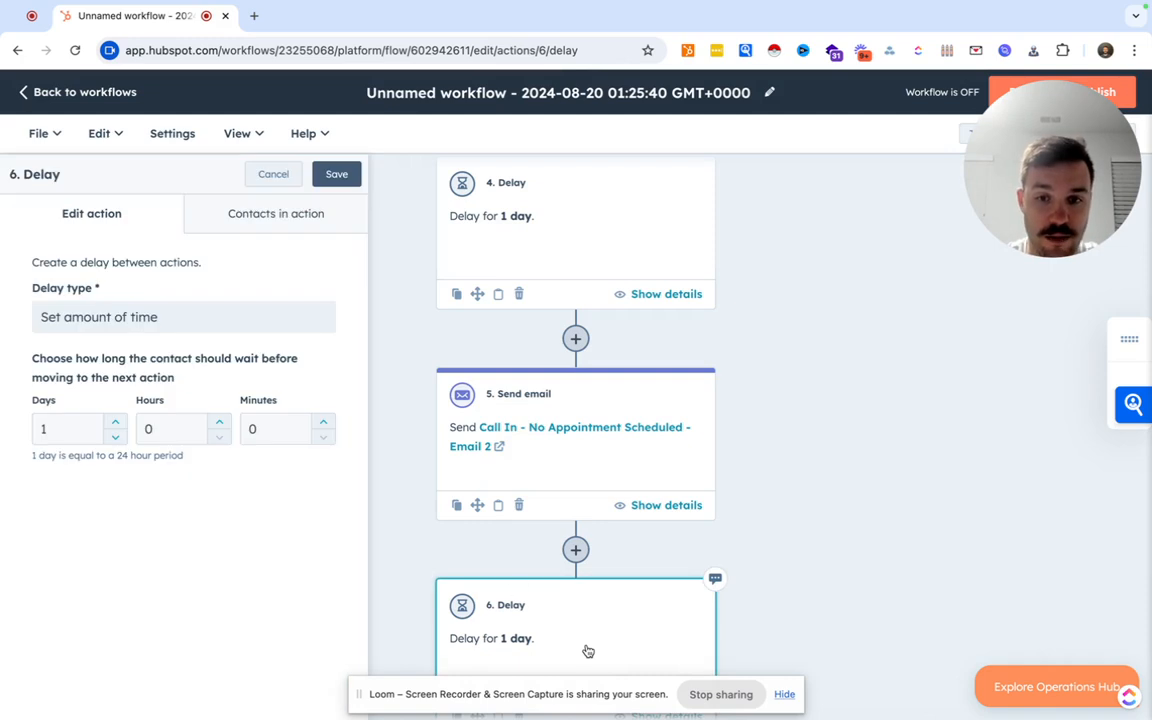
pyautogui.click(117, 423)
pyautogui.click(338, 180)
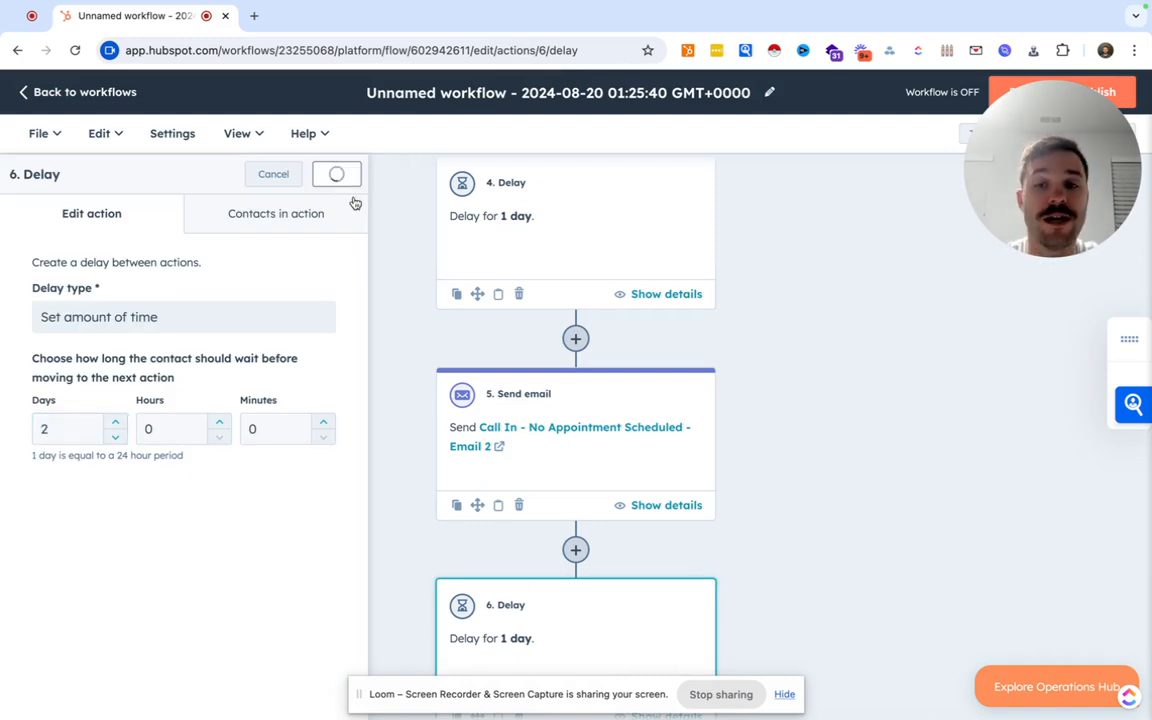
# - Add a Send email action after the 2-day delay that sends "Call In - No Appointment Scheduled - Email 3", and save it
pyautogui.click(575, 584)
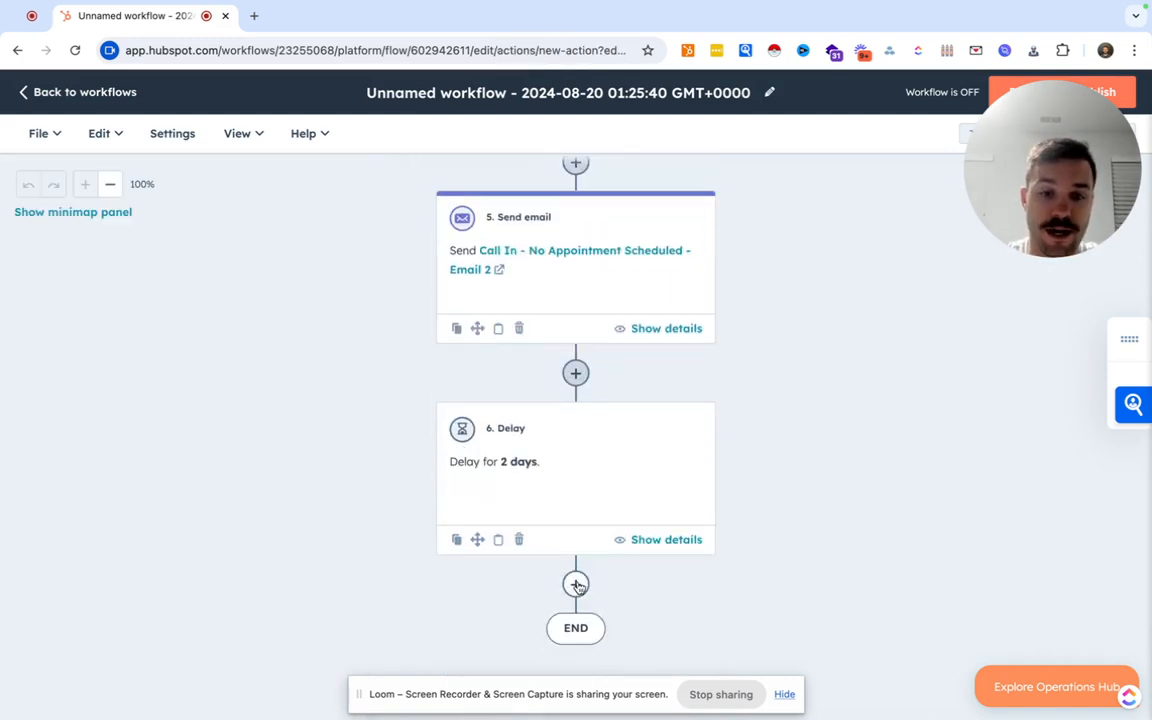
pyautogui.write('send em')
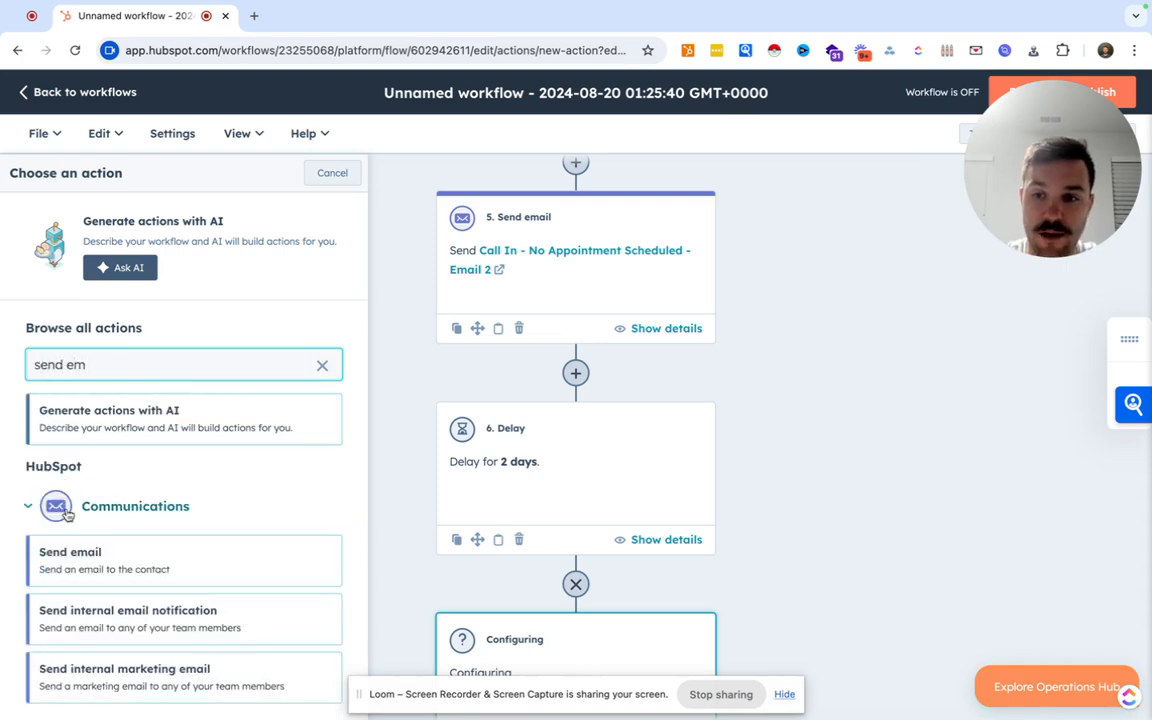
pyautogui.click(118, 552)
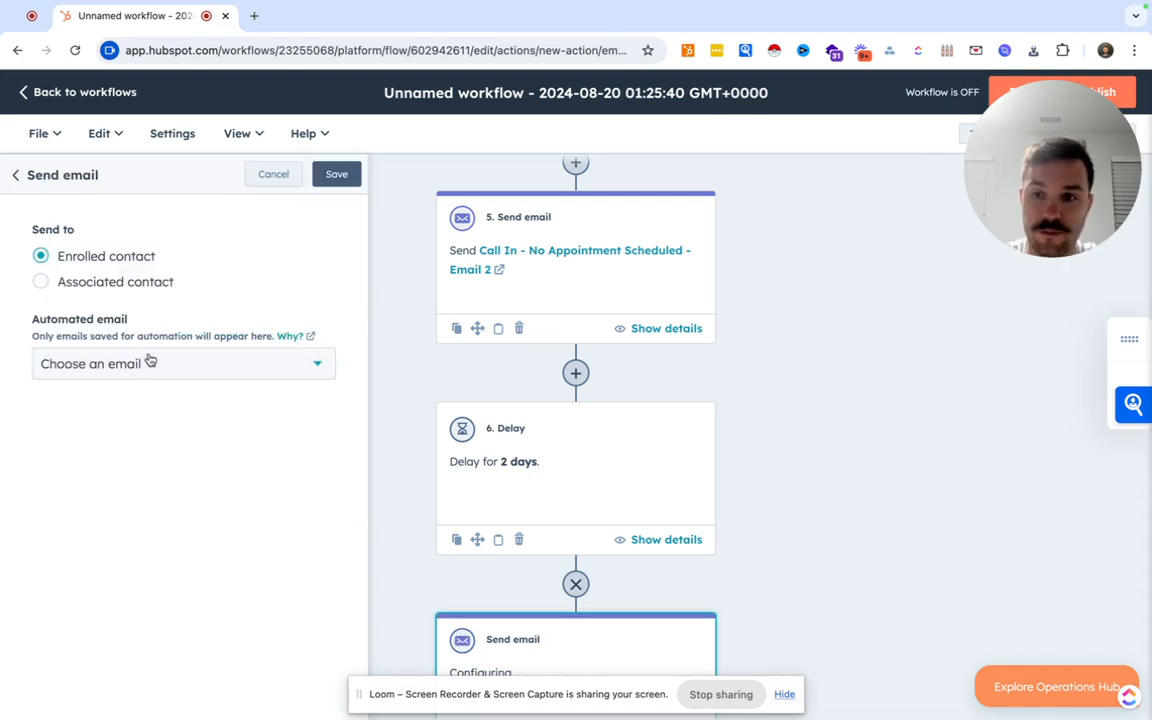
pyautogui.click(150, 363)
pyautogui.write('email 3')
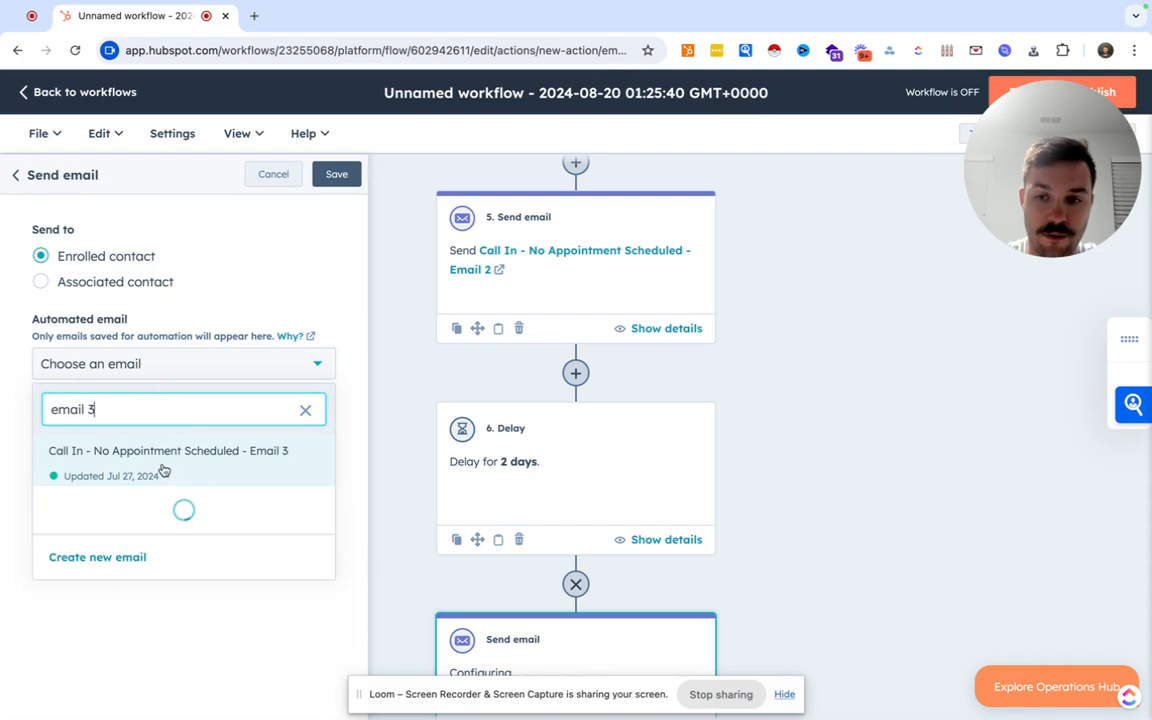
pyautogui.click(159, 465)
pyautogui.click(350, 175)
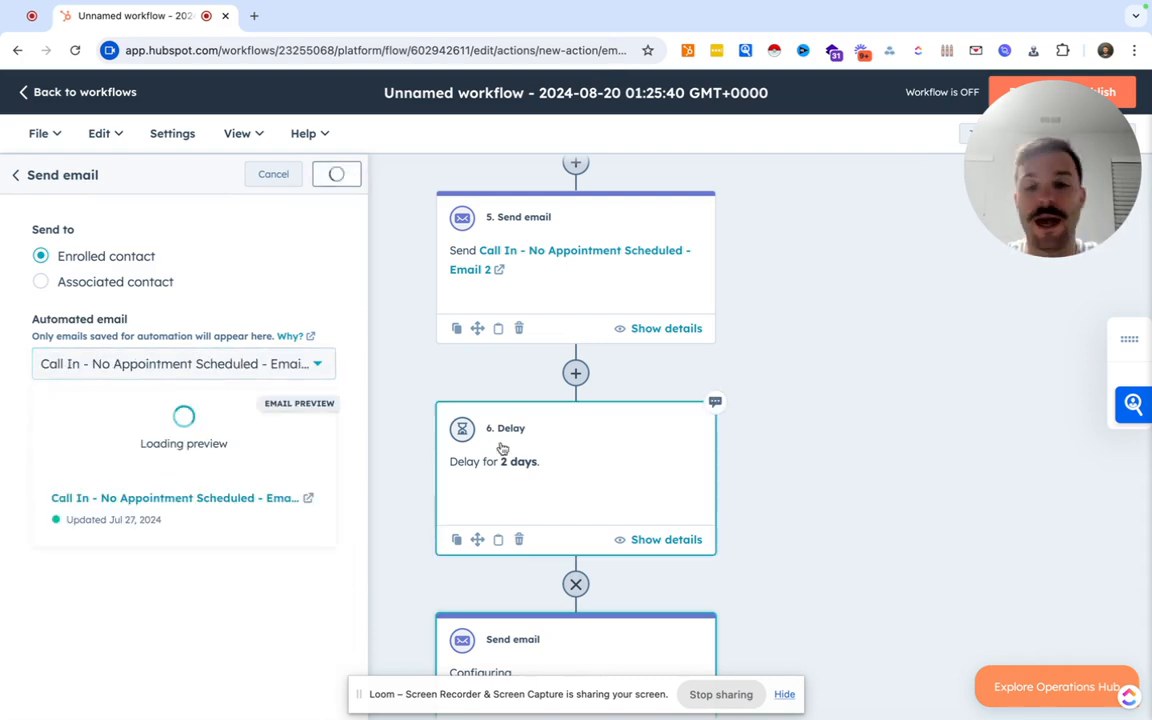
# - Review the sequence of email and delay actions from the third email back up to the Service Type action
pyautogui.scroll(-2, 610, 607)
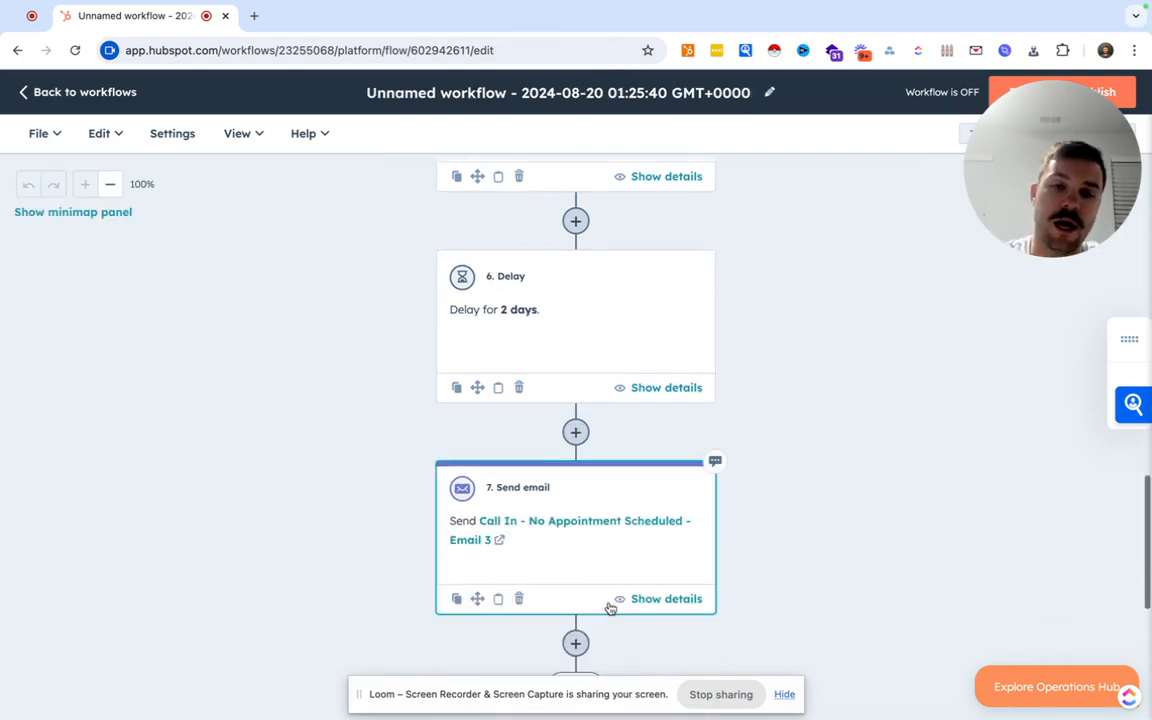
pyautogui.scroll(2, 609, 607)
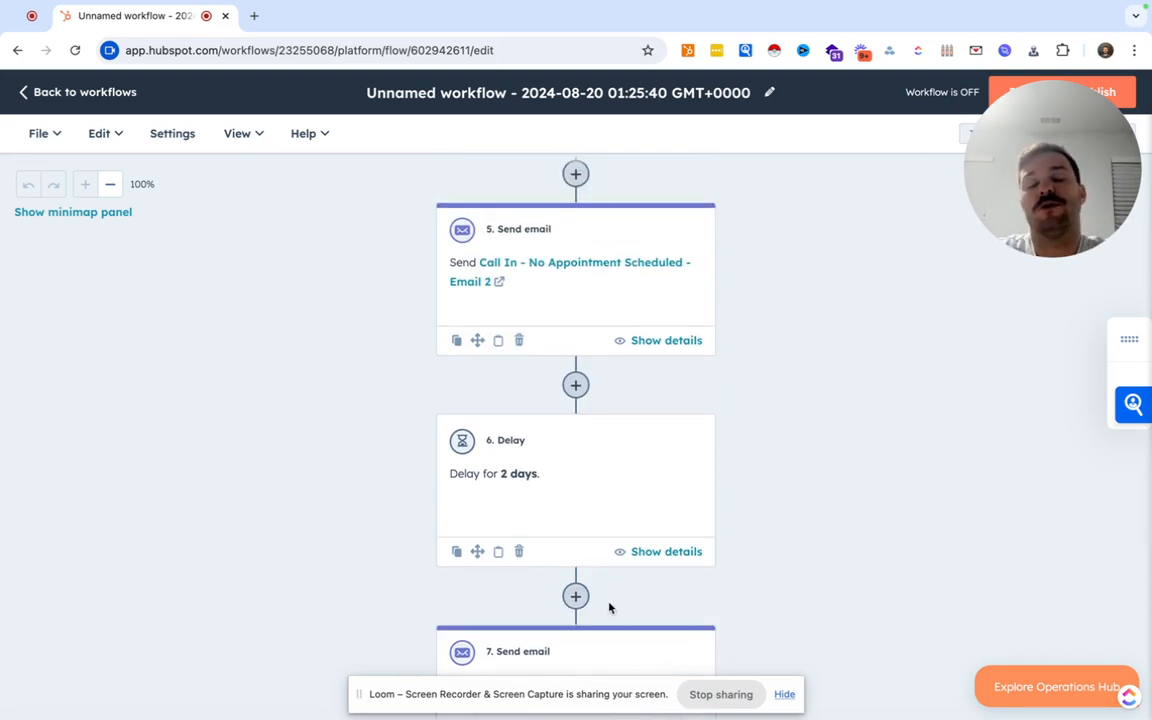
pyautogui.scroll(2, 610, 607)
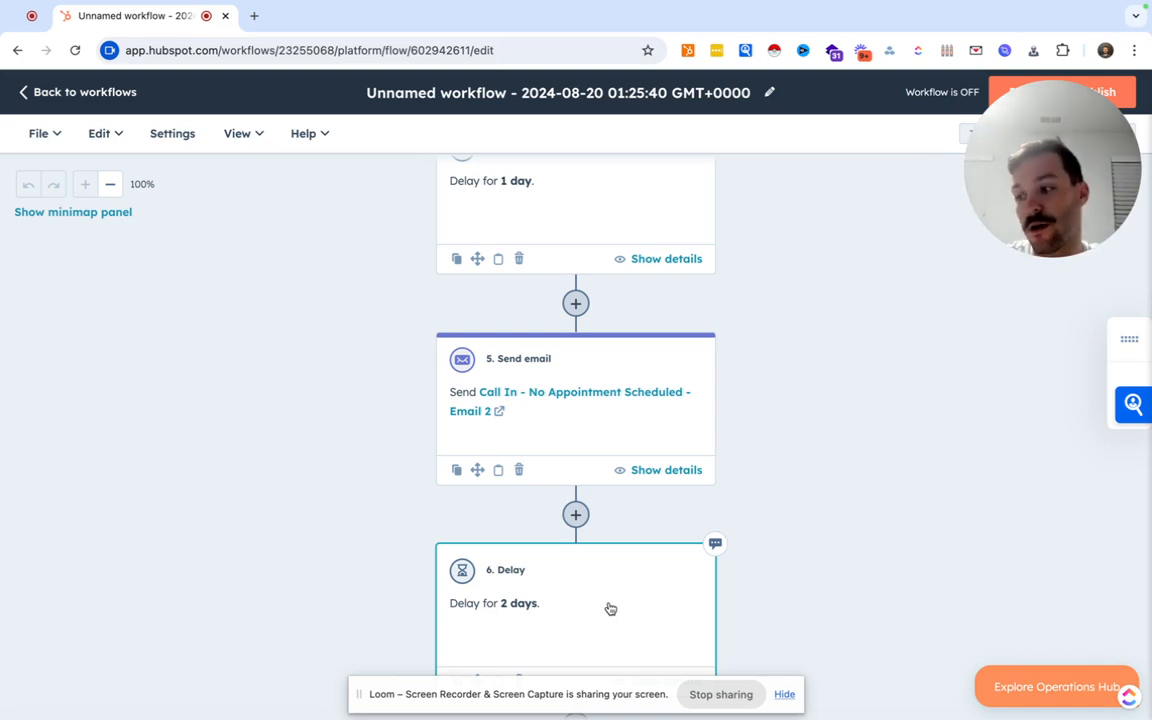
pyautogui.scroll(5, 610, 608)
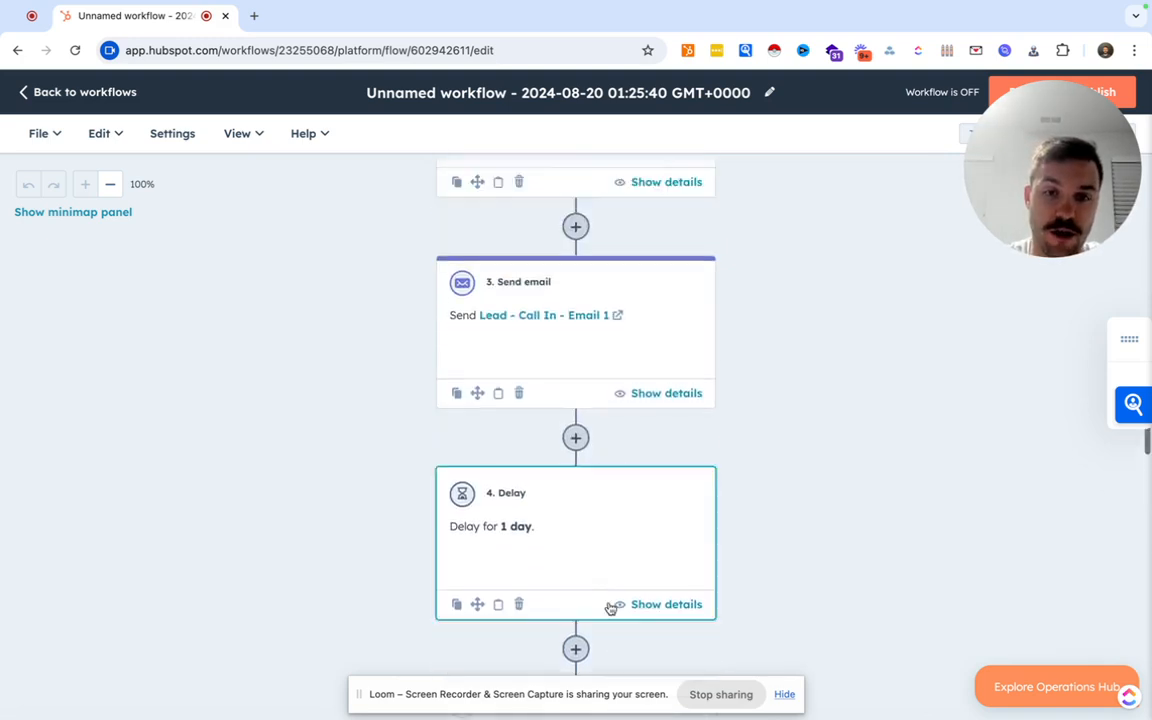
pyautogui.scroll(2, 607, 553)
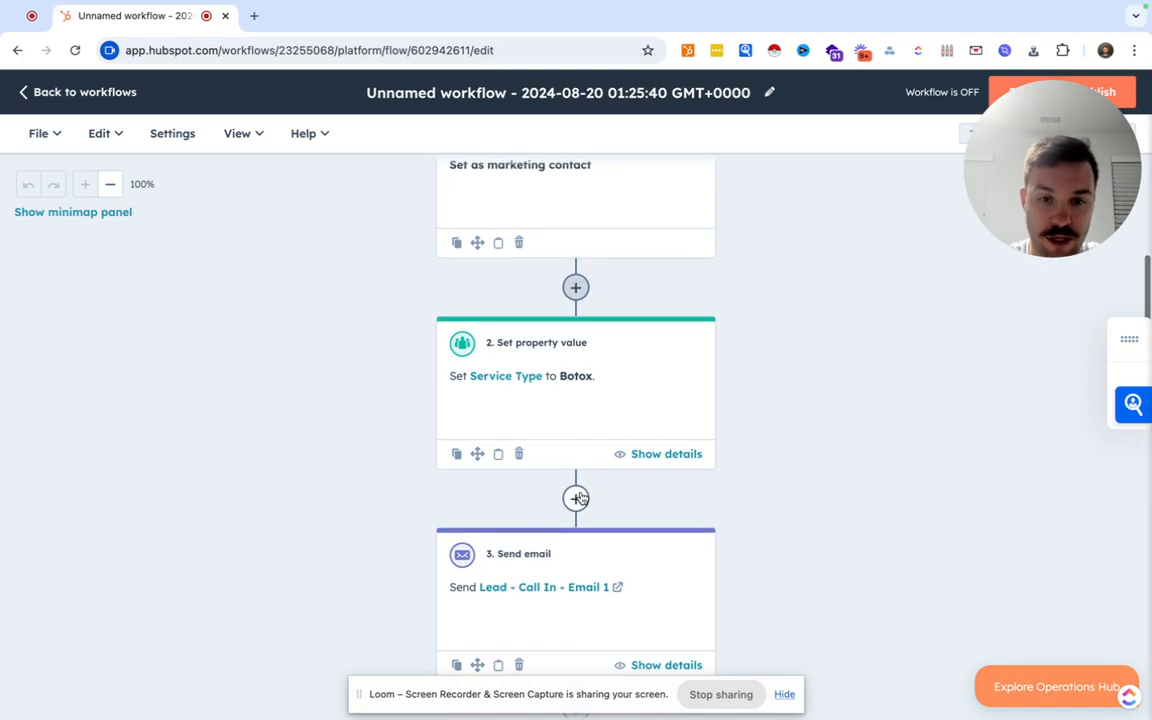
# - Insert an AND/OR logic branch after the Service Type action and name its first branch "industry 1"
pyautogui.click(576, 497)
pyautogui.click(162, 425)
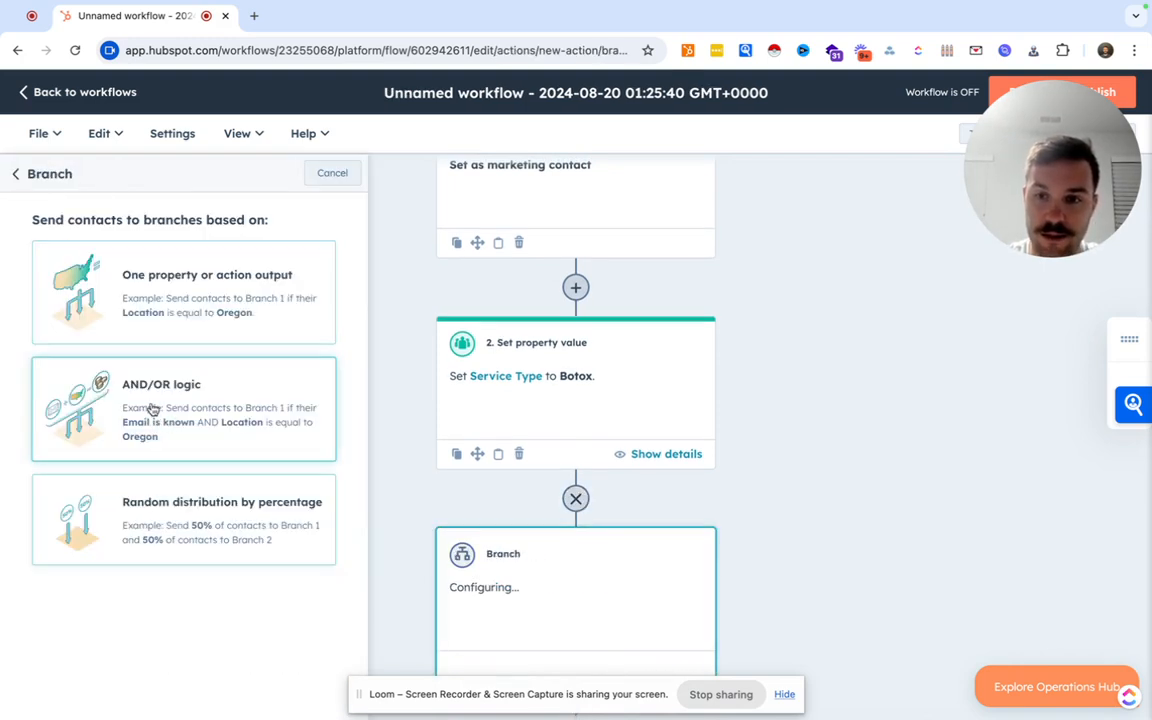
pyautogui.click(152, 410)
pyautogui.click(148, 350)
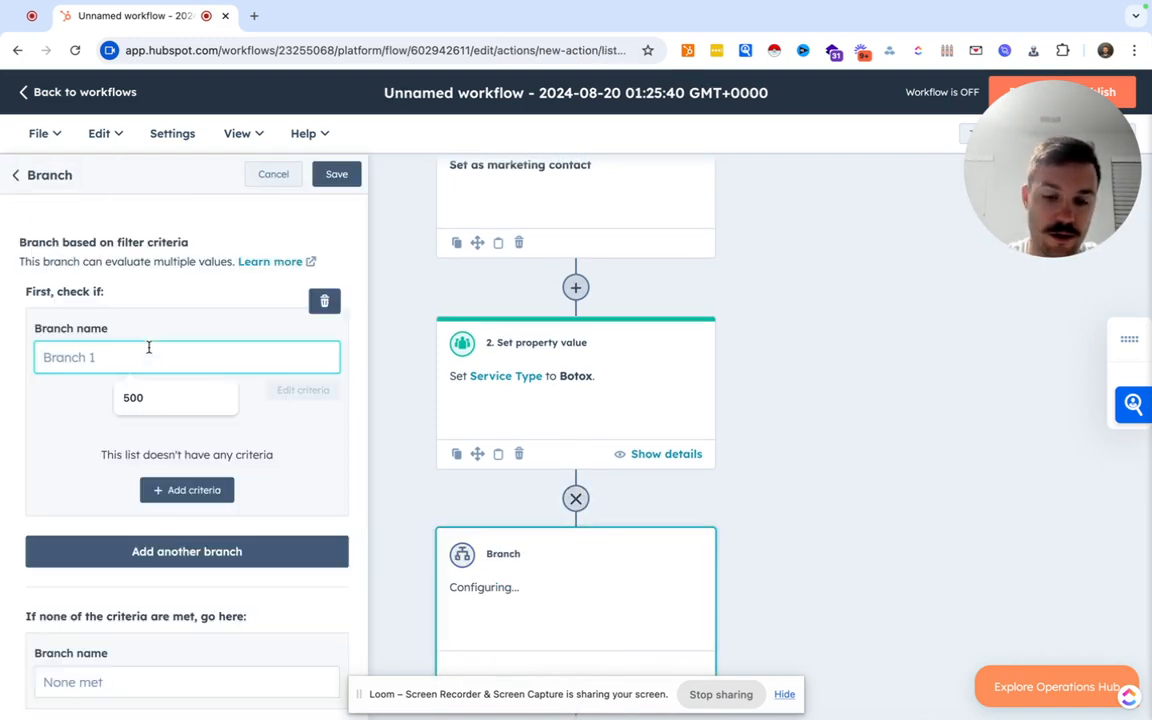
pyautogui.write('industry 1')
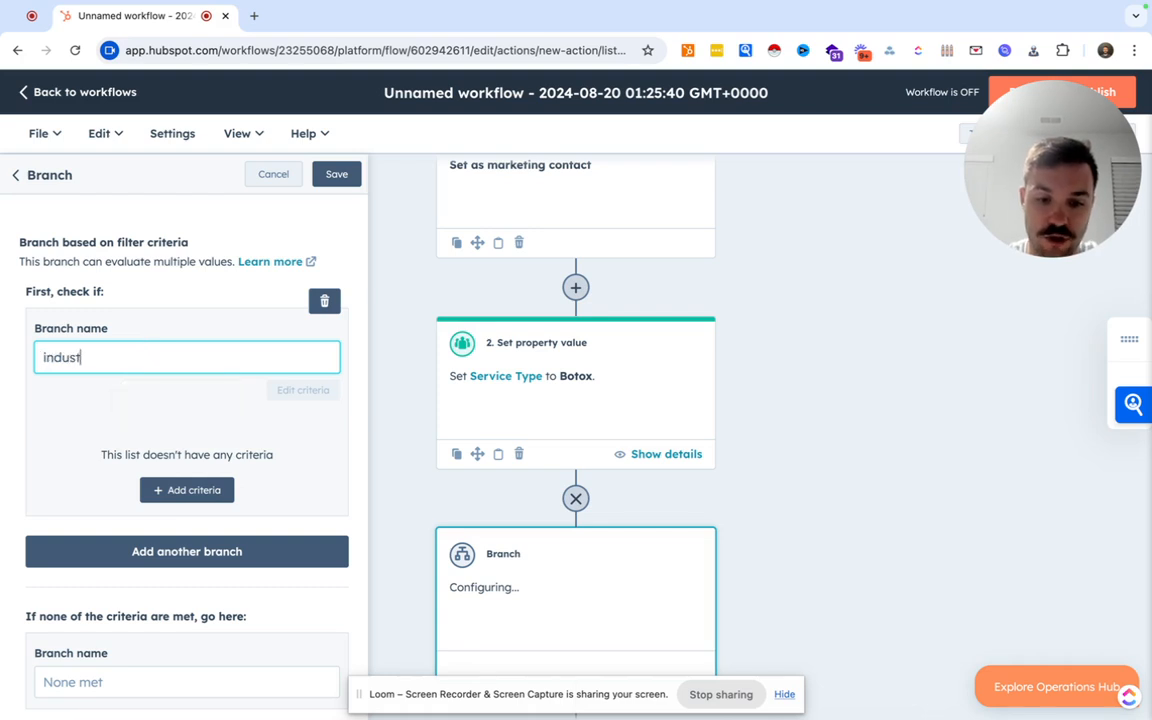
# - Give the "industry 1" branch the criterion that the contact property Industry is equal to any of "auto"
pyautogui.click(182, 489)
pyautogui.click(426, 369)
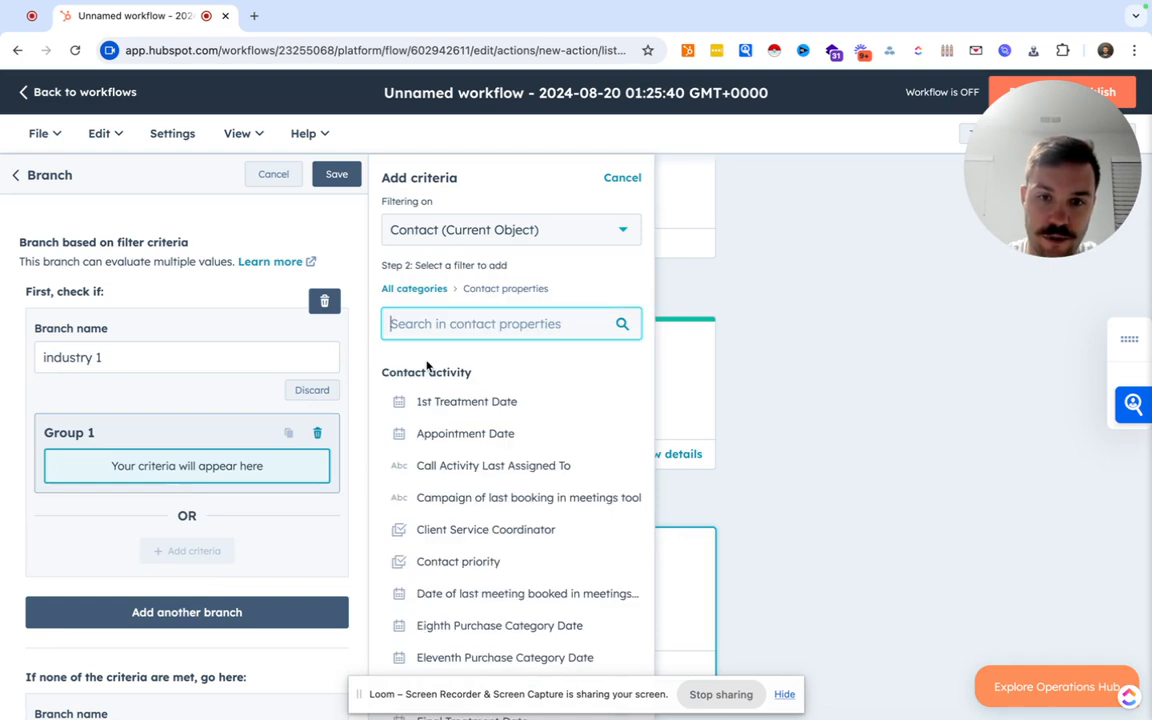
pyautogui.write('ind')
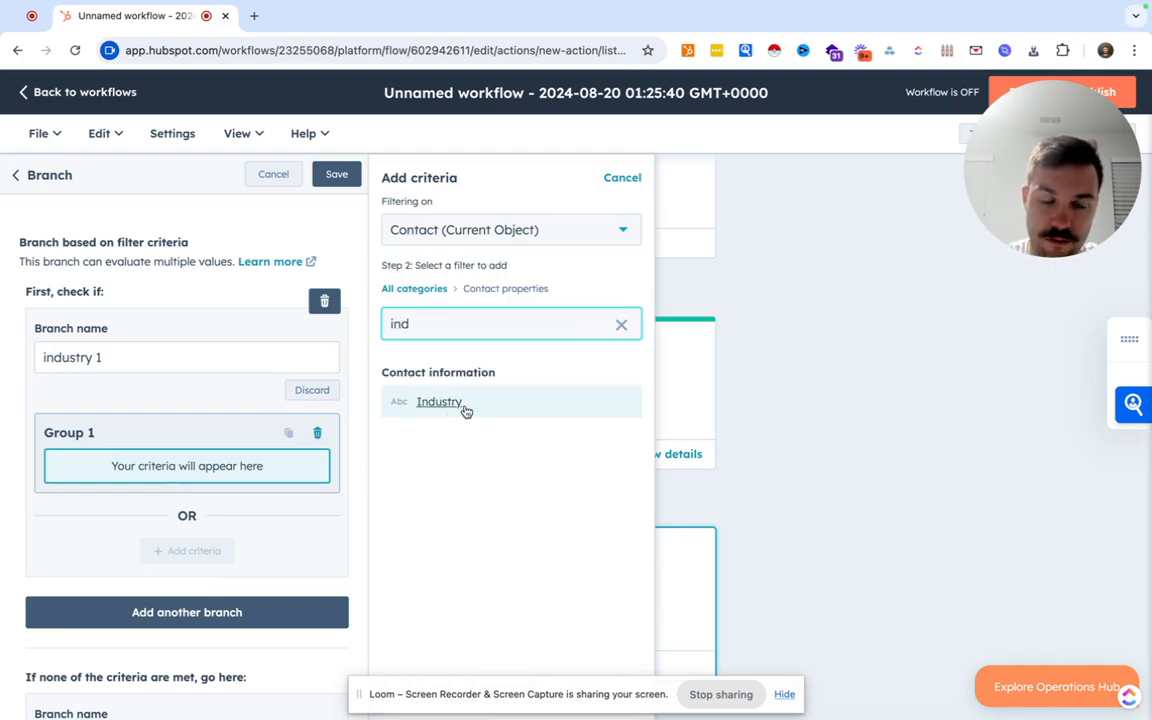
pyautogui.click(463, 405)
pyautogui.click(467, 281)
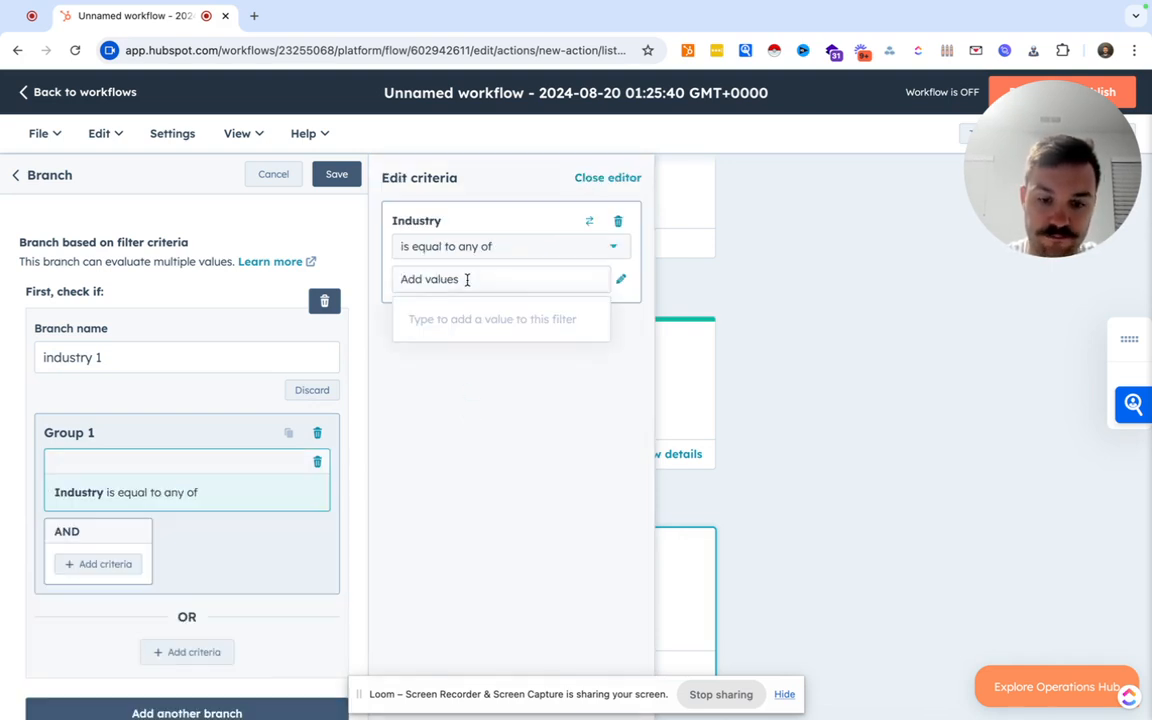
pyautogui.write('auto')
pyautogui.press('Return')
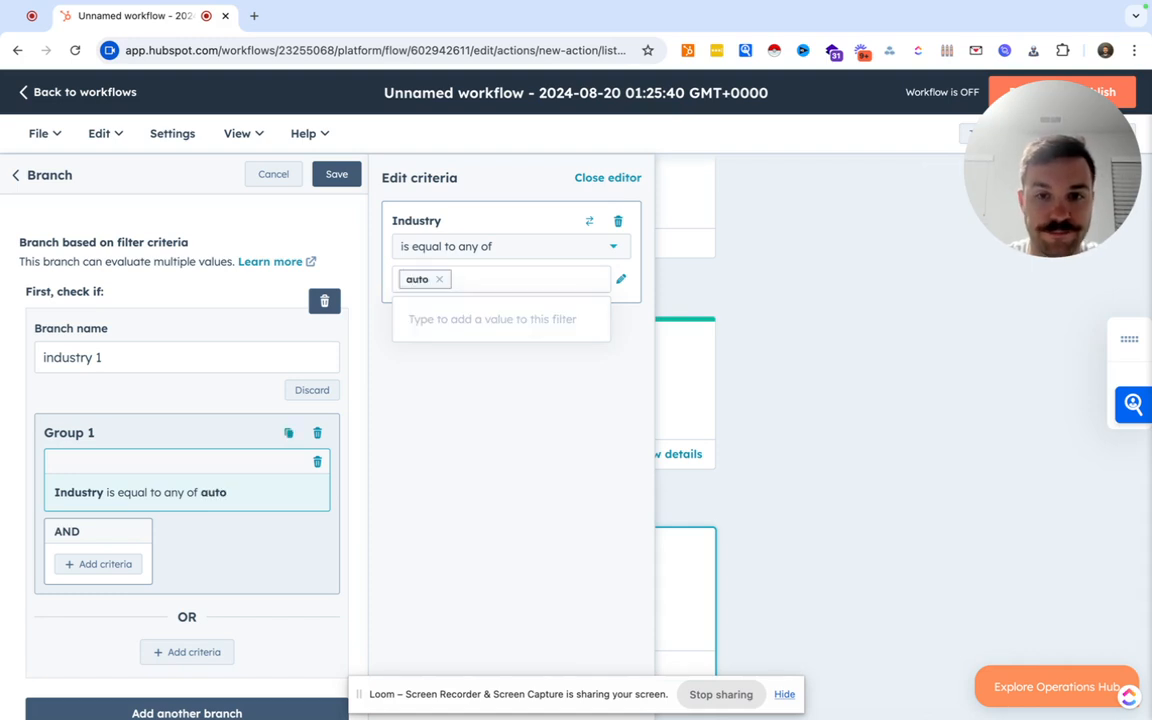
# - Add a second branch and name it "Planes"
pyautogui.scroll(-3, 111, 586)
pyautogui.click(206, 558)
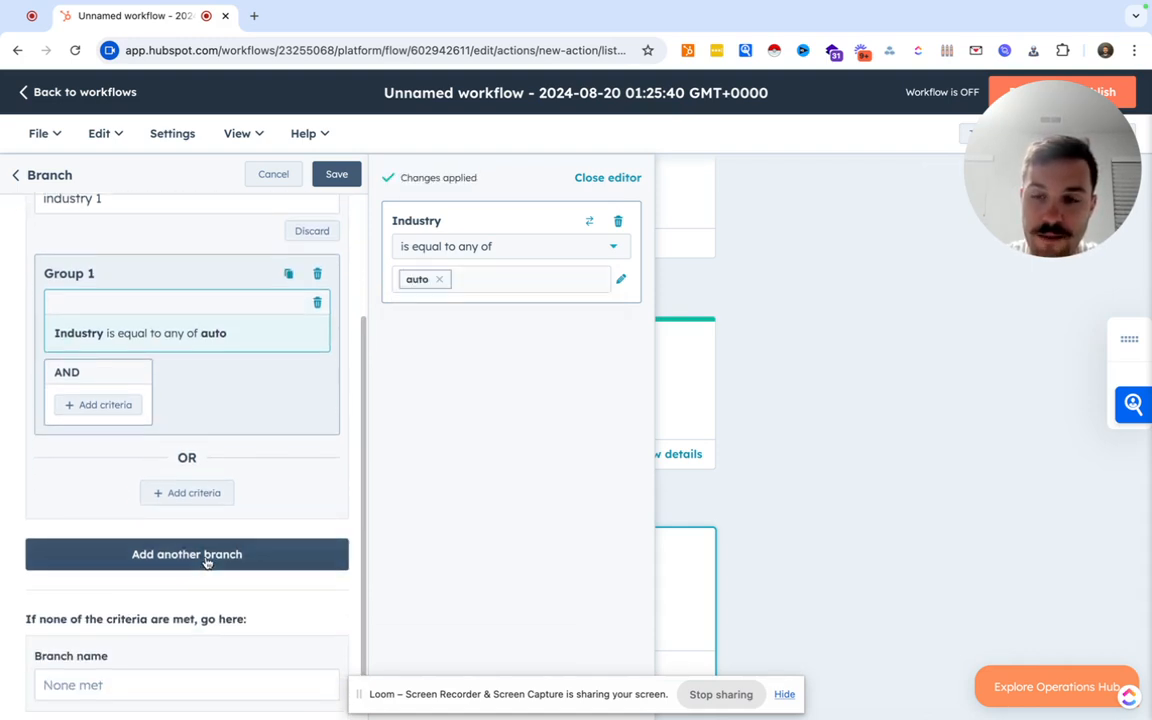
pyautogui.click(212, 598)
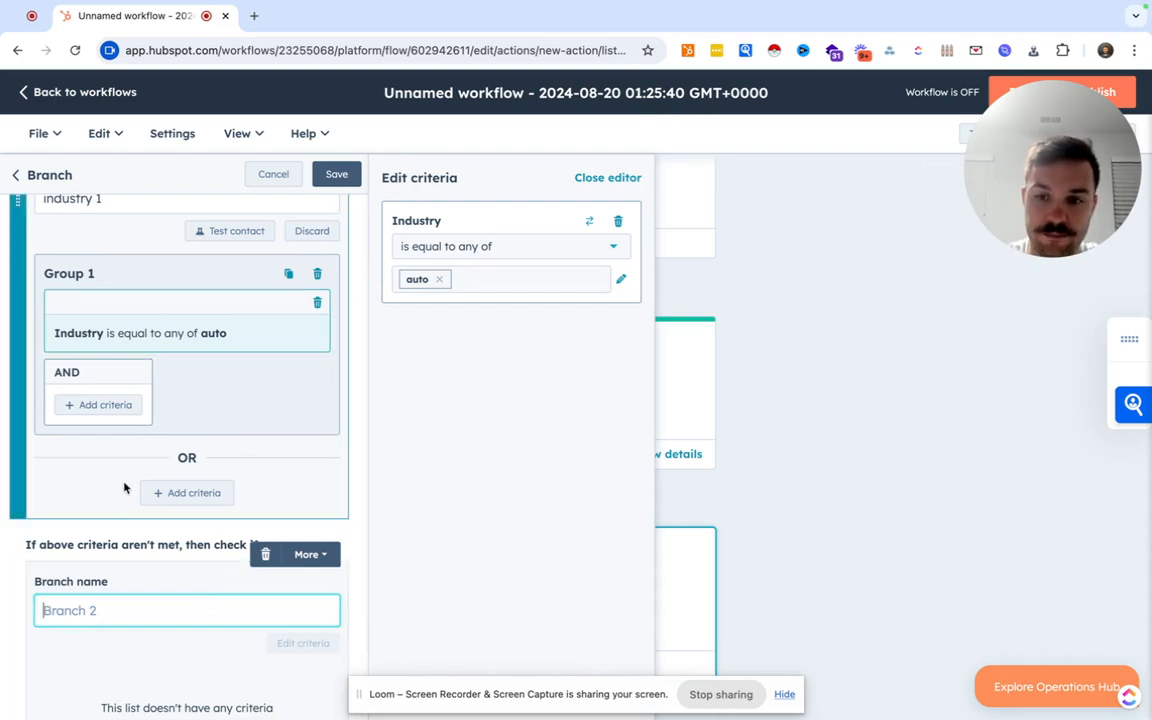
pyautogui.write('Planes')
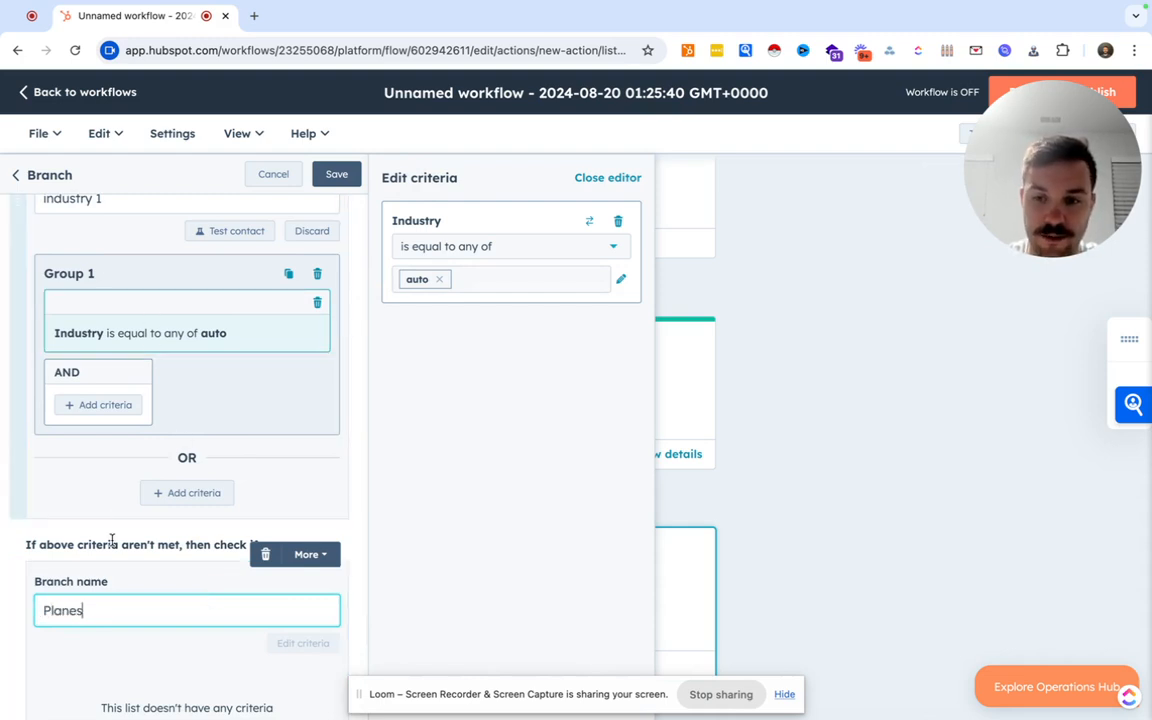
# - Give the "Planes" branch the criterion that the contact property Industry is equal to any of "planes"
pyautogui.scroll(-3, 112, 540)
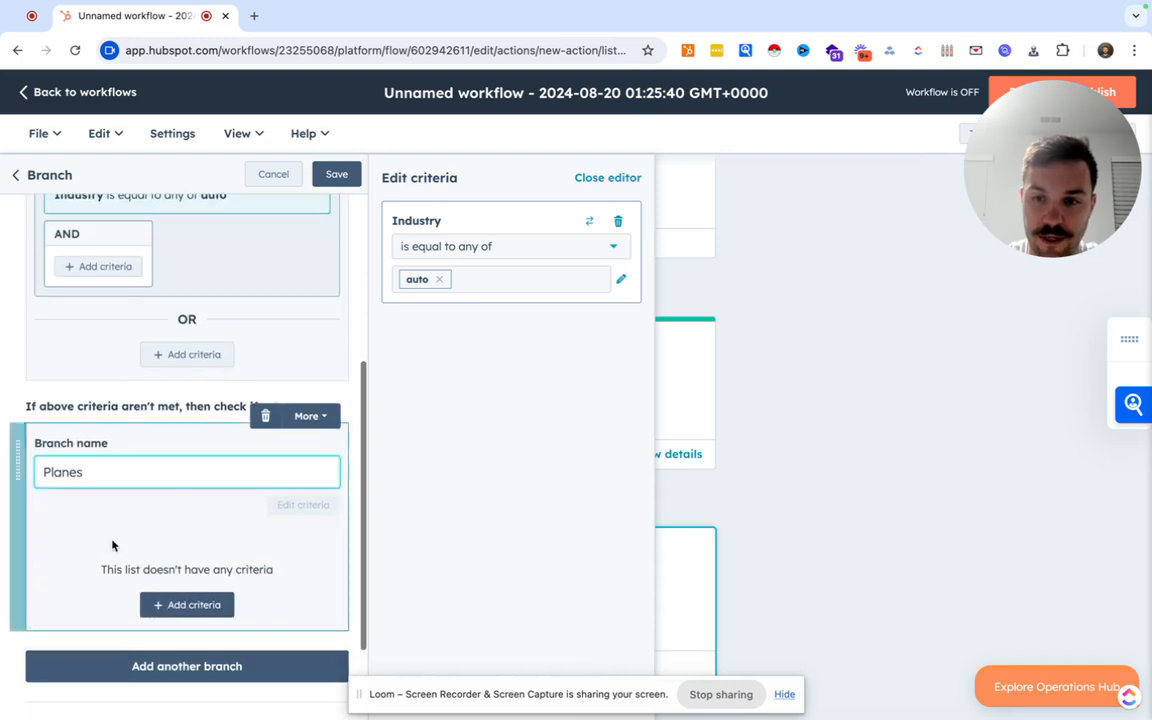
pyautogui.click(178, 605)
pyautogui.click(470, 371)
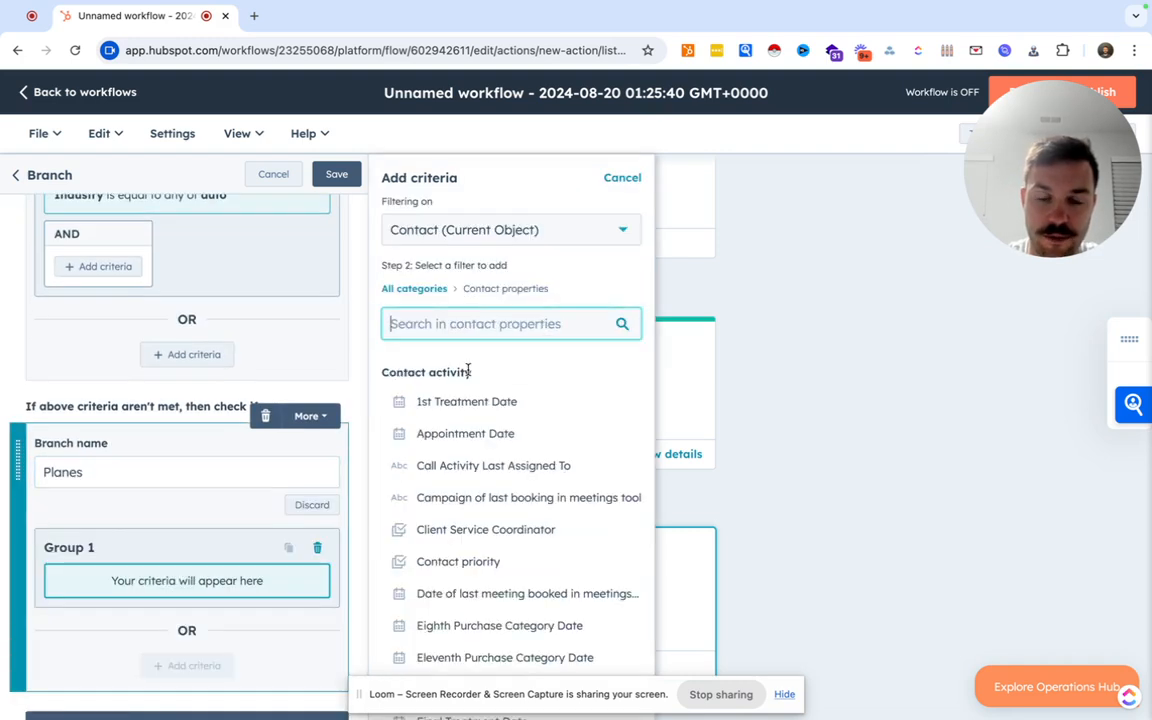
pyautogui.write('indust')
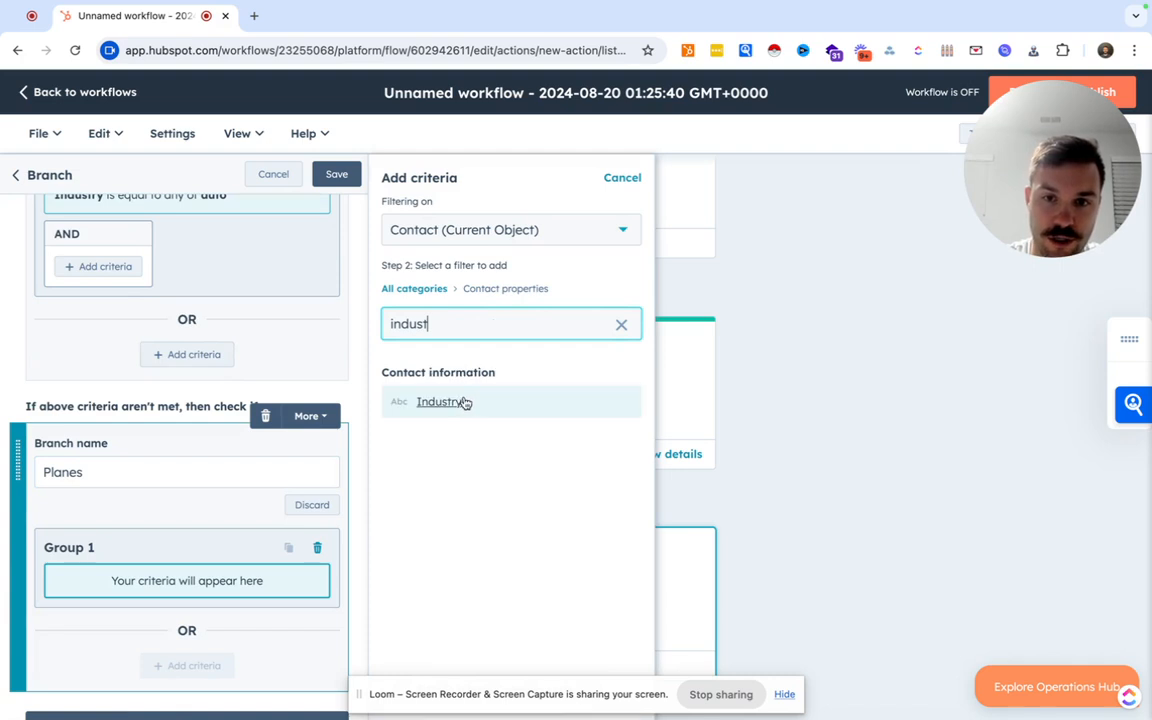
pyautogui.click(460, 405)
pyautogui.click(463, 281)
pyautogui.write('plane')
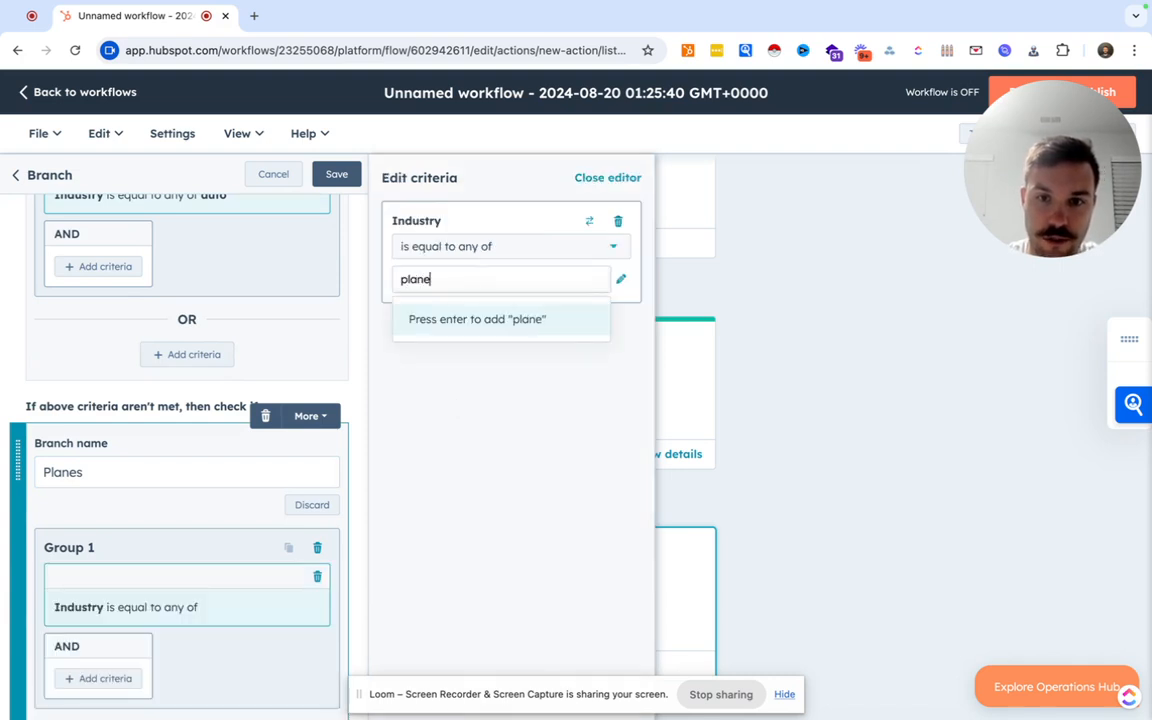
pyautogui.write('s')
pyautogui.press('Return')
# - Add a third branch and name it "boats"
pyautogui.scroll(-3, 220, 455)
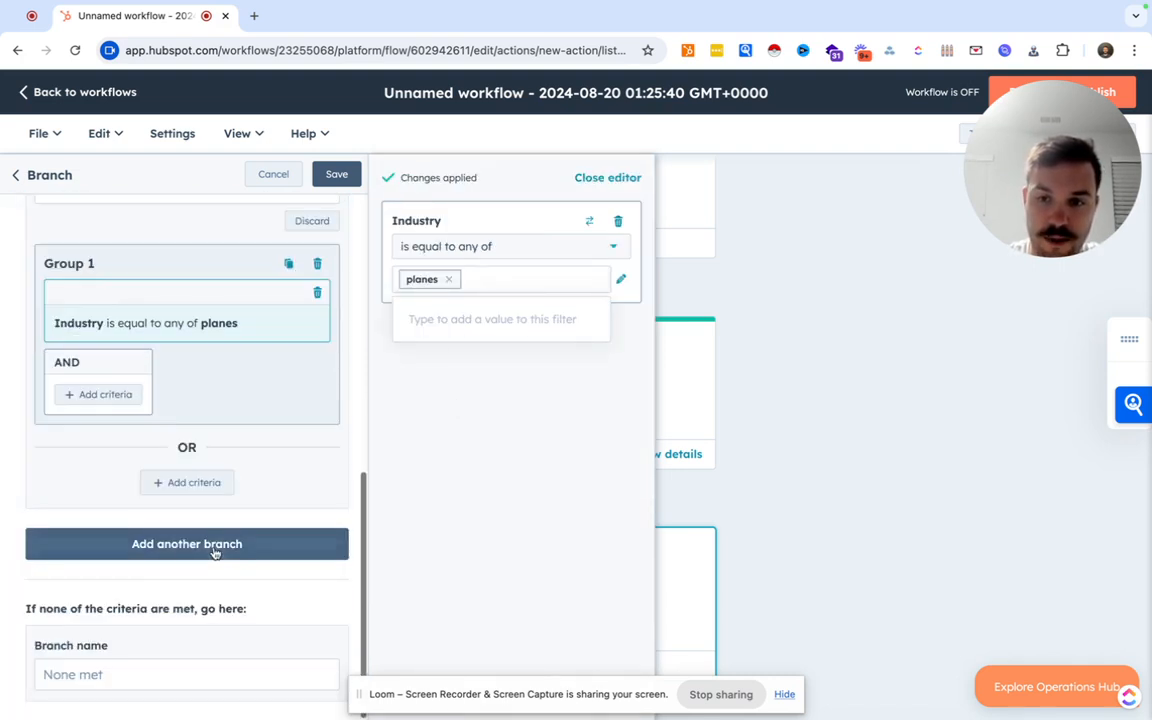
pyautogui.click(214, 553)
pyautogui.click(199, 600)
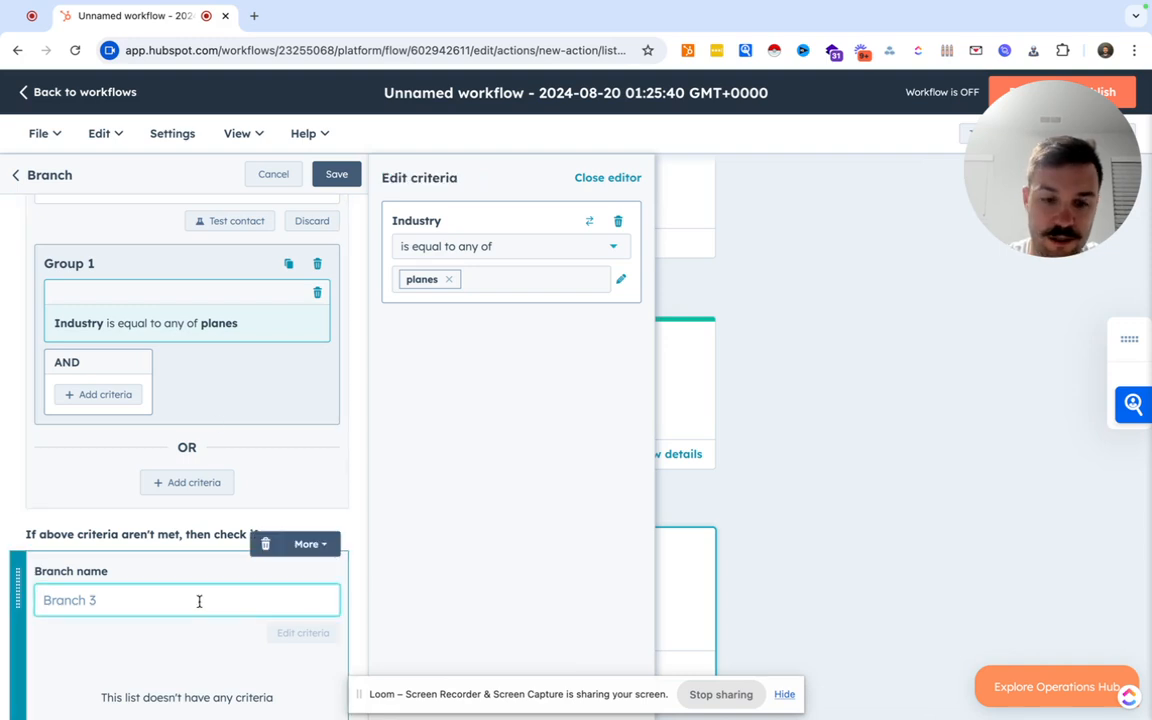
pyautogui.write('boats')
# - Give the "boats" branch the criterion that the contact property Industry is equal to any of "boats"
pyautogui.scroll(-2, 199, 600)
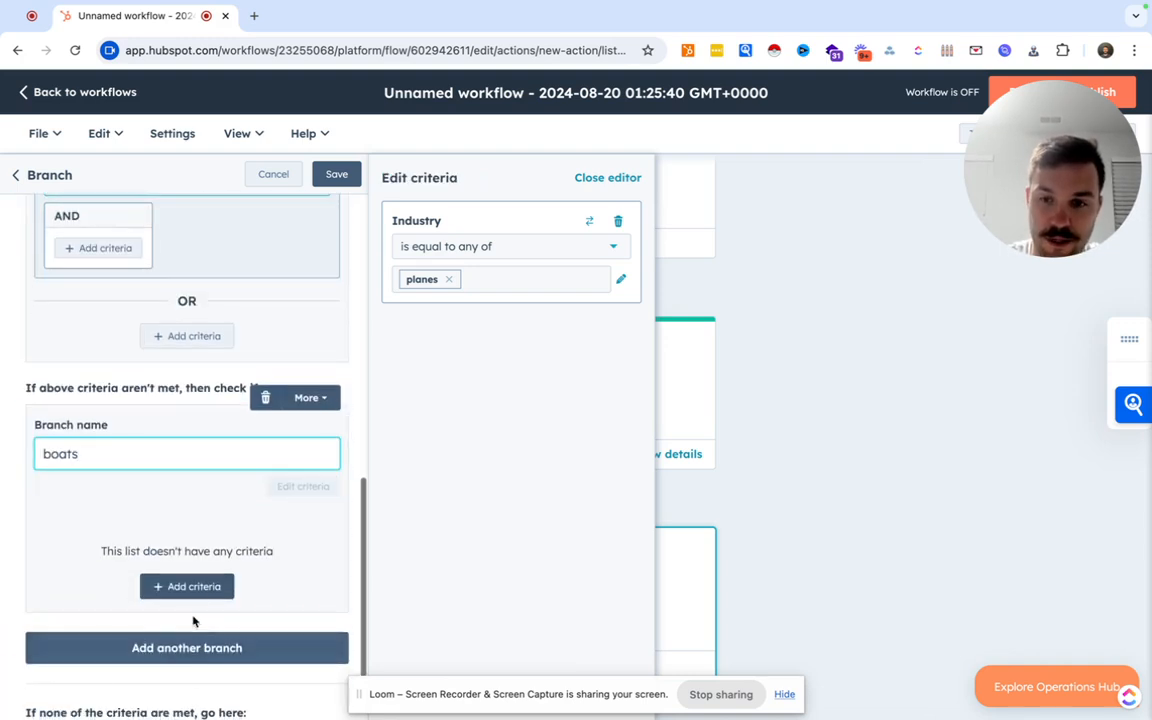
pyautogui.click(199, 587)
pyautogui.click(447, 371)
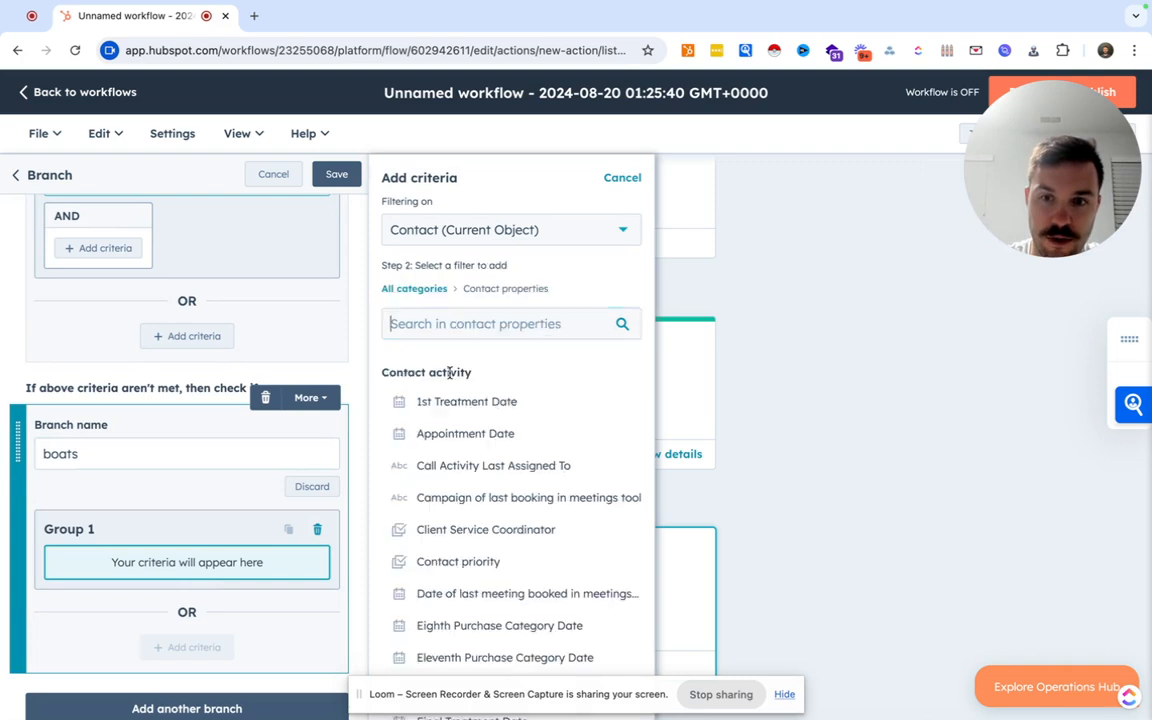
pyautogui.write('indu')
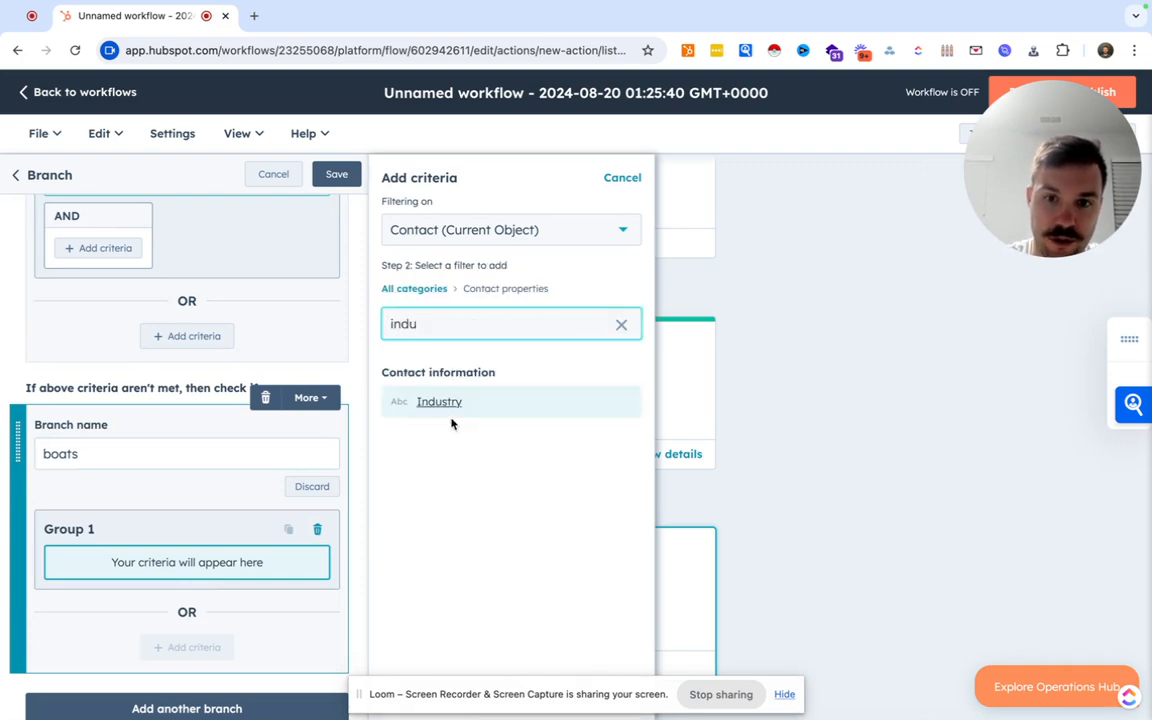
pyautogui.click(450, 406)
pyautogui.click(453, 280)
pyautogui.write('bota')
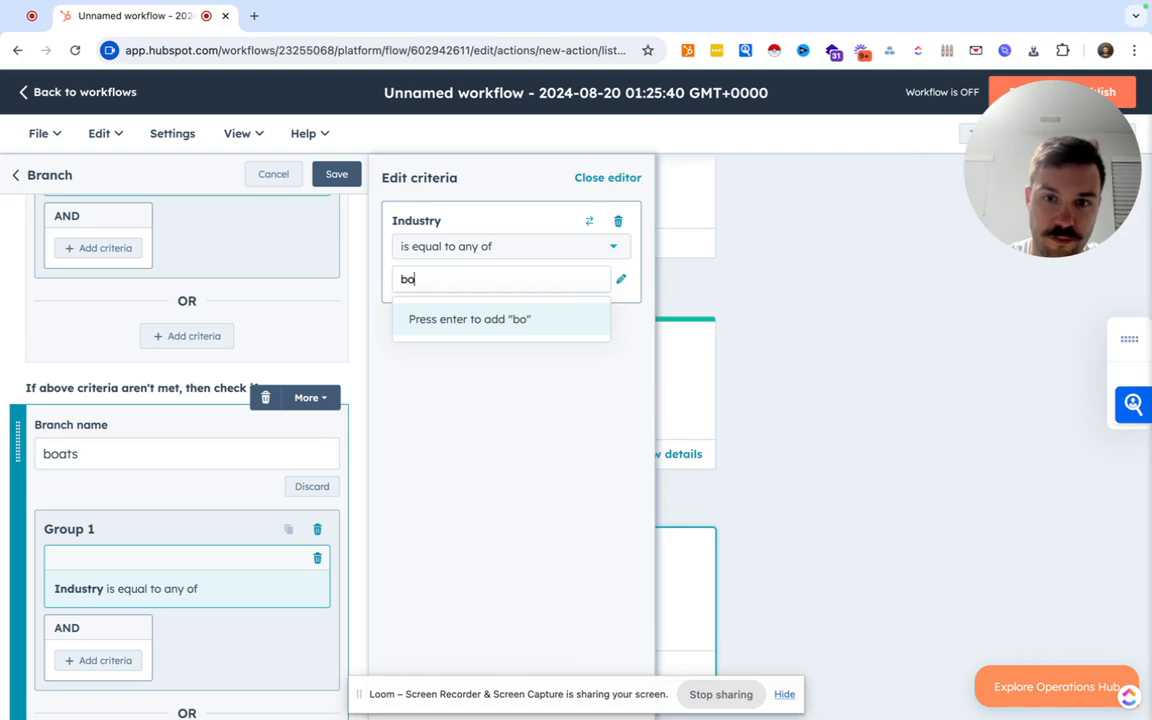
# - Save the branch action, moving the existing actions that follow it into the "industry 1" branch
pyautogui.click(323, 168)
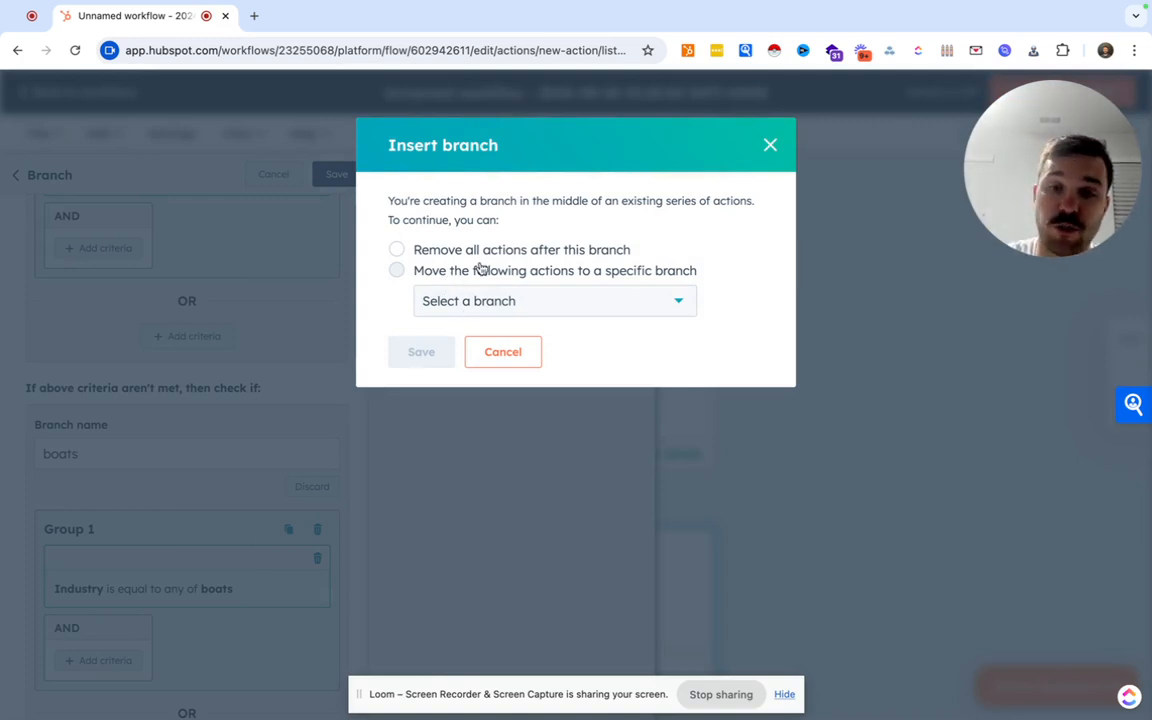
pyautogui.click(487, 251)
pyautogui.click(474, 272)
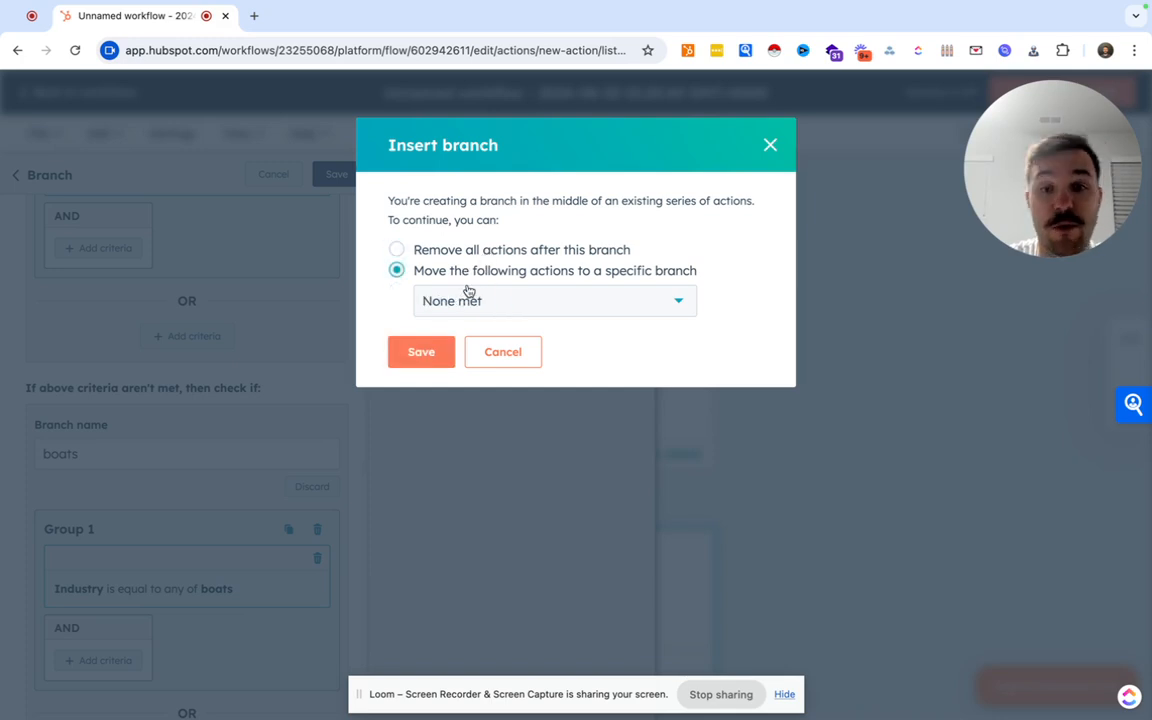
pyautogui.click(468, 303)
pyautogui.click(476, 346)
pyautogui.click(421, 352)
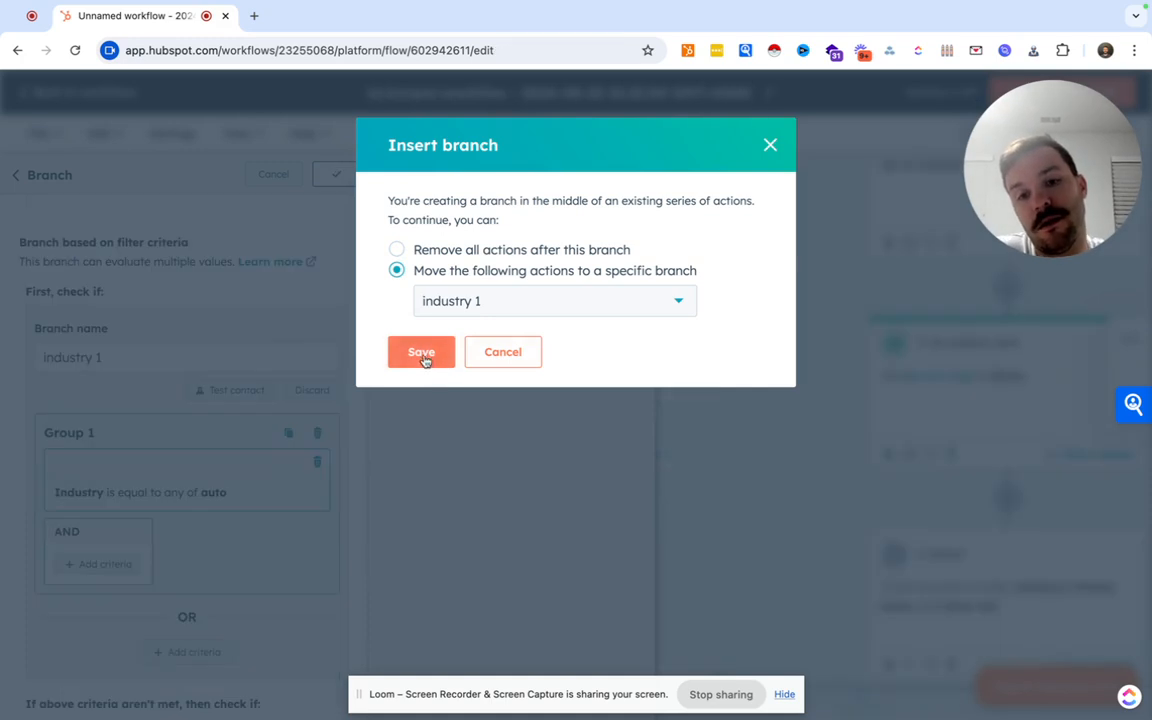
# - Clone the first Send email action of "industry 1" with all following actions and place the copies in the "Planes" branch
pyautogui.scroll(-2, 431, 462)
pyautogui.hscroll(2, 431, 460)
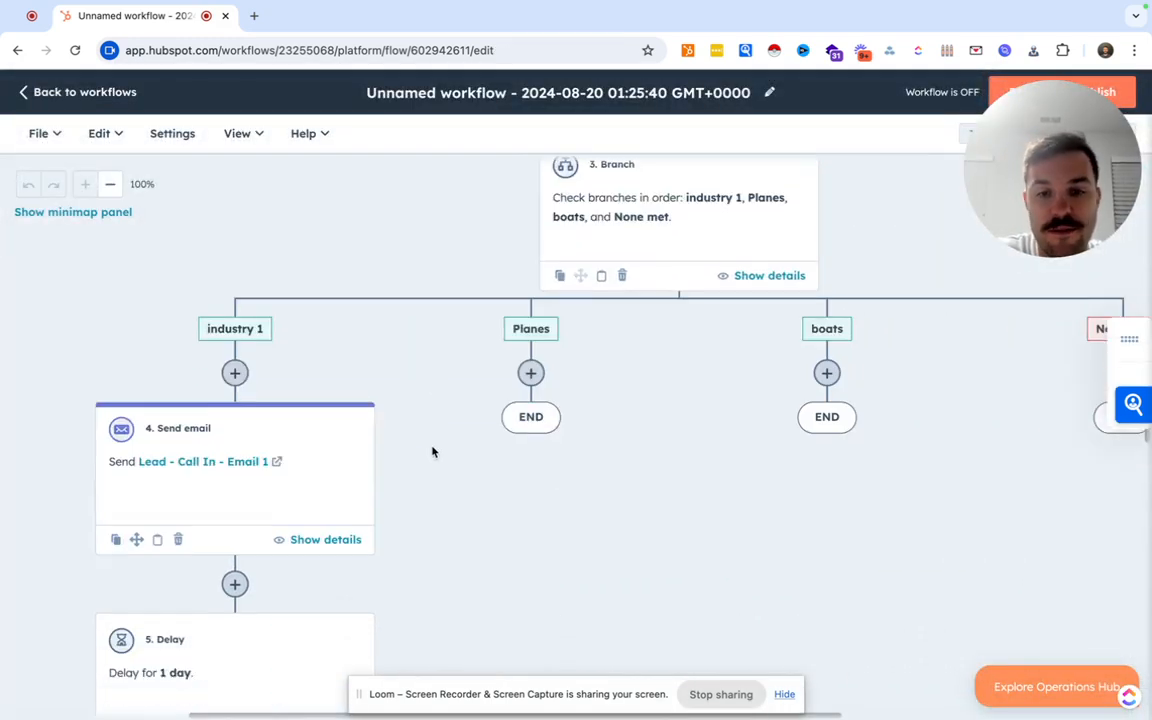
pyautogui.scroll(-1, 305, 472)
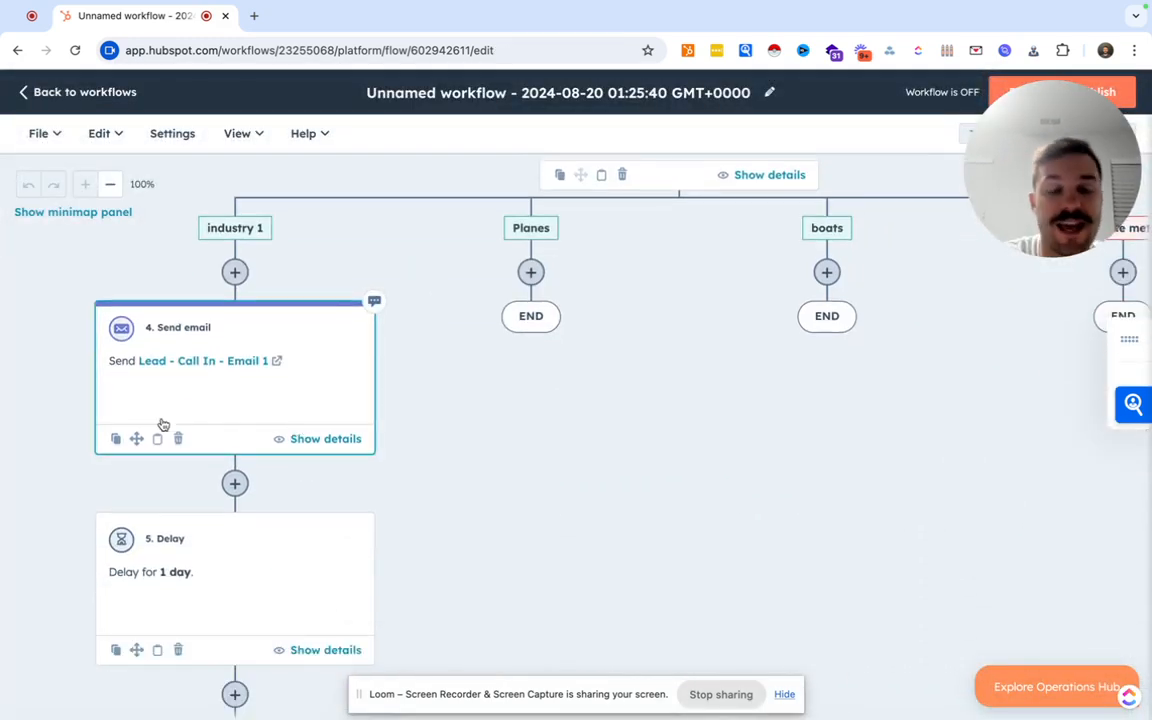
pyautogui.click(116, 438)
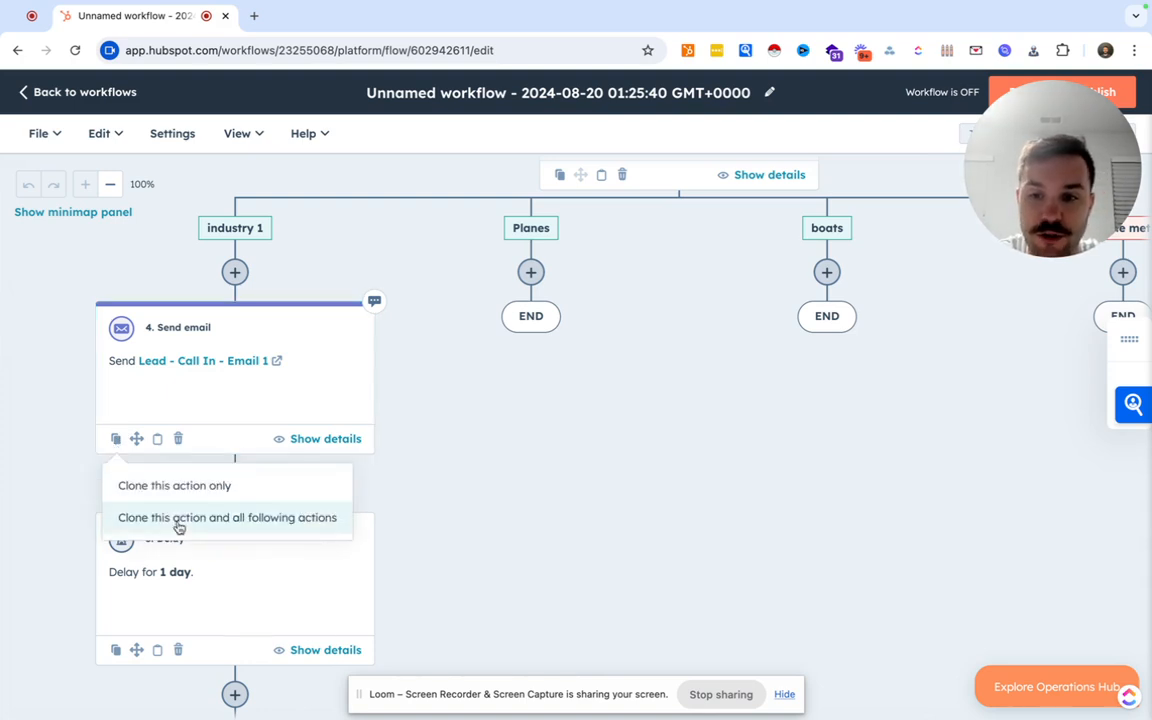
pyautogui.click(213, 520)
pyautogui.click(535, 250)
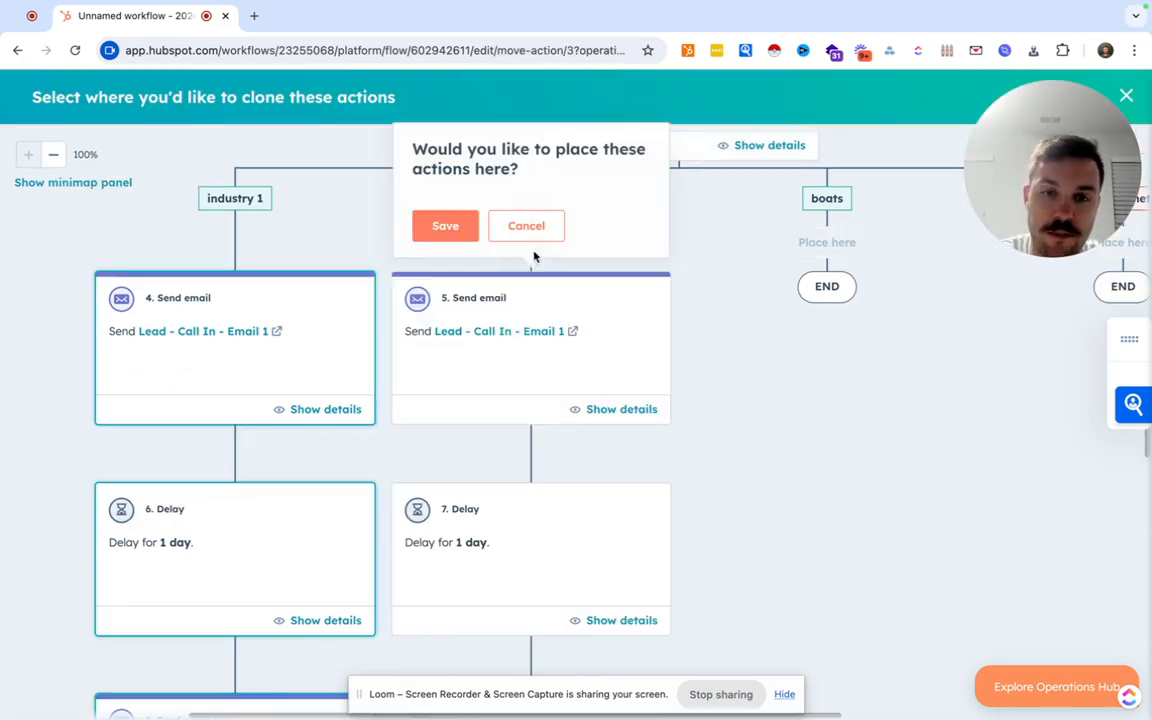
pyautogui.click(440, 232)
# - Change the first email in the "Planes" branch to "Appointment No Show - Email 1" and save the action
pyautogui.click(520, 400)
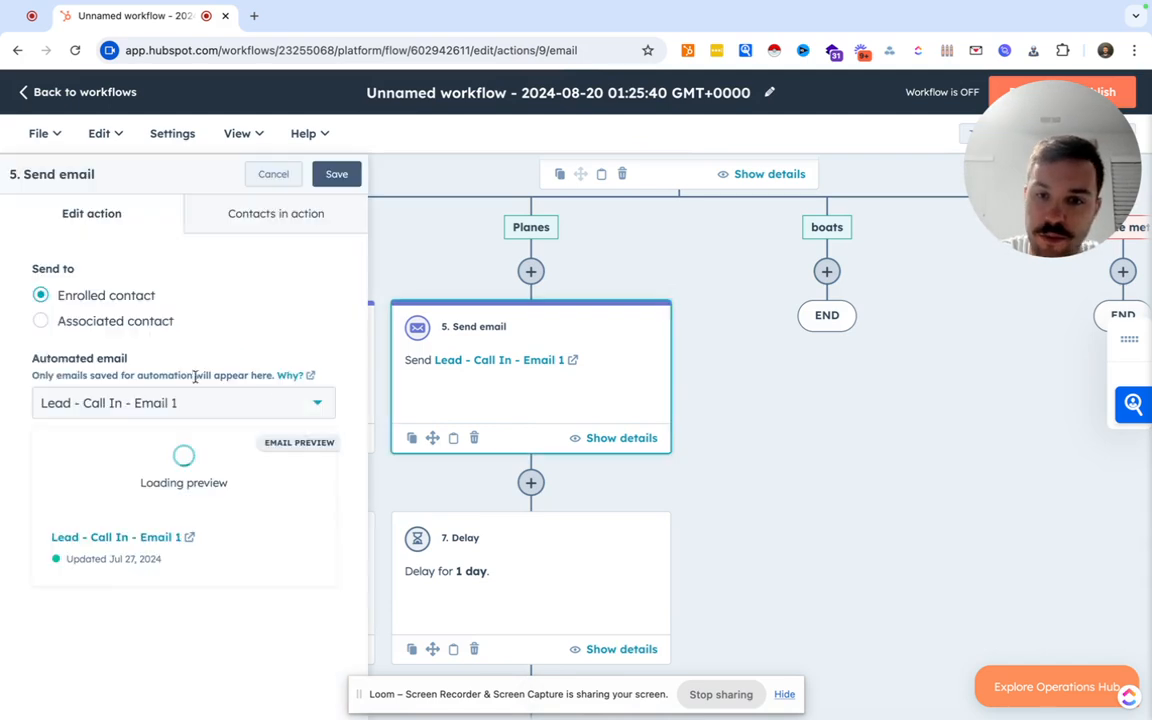
pyautogui.click(147, 402)
pyautogui.write('email')
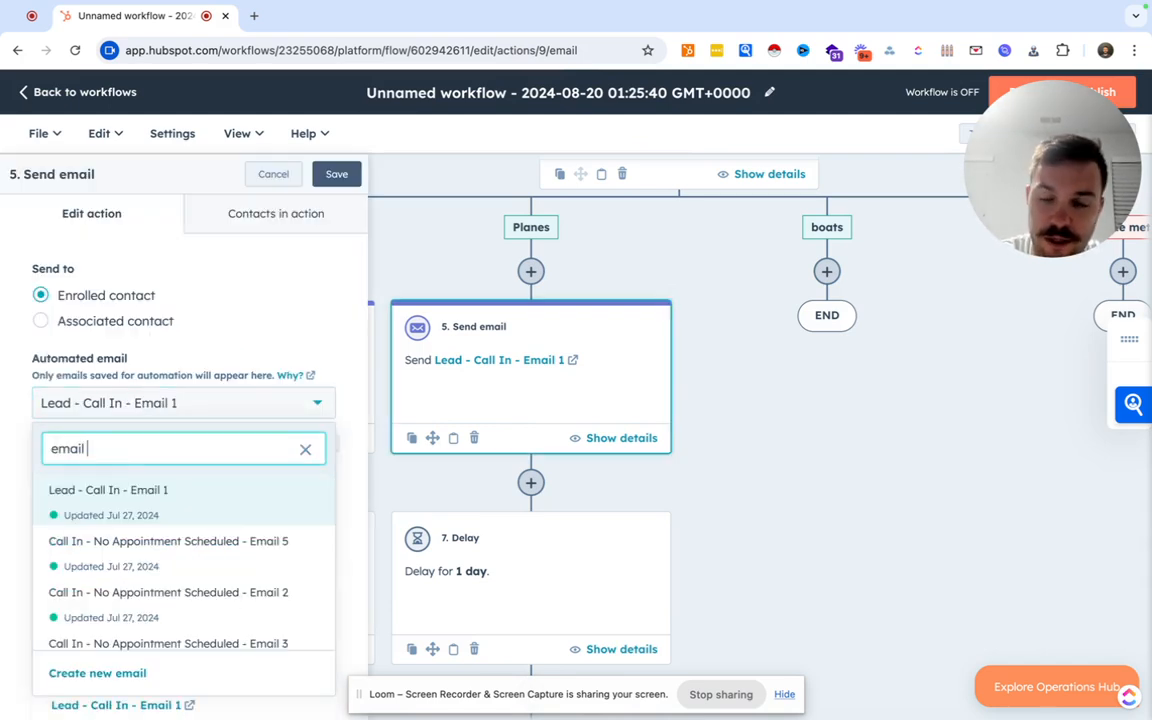
pyautogui.write(' 1')
pyautogui.click(160, 590)
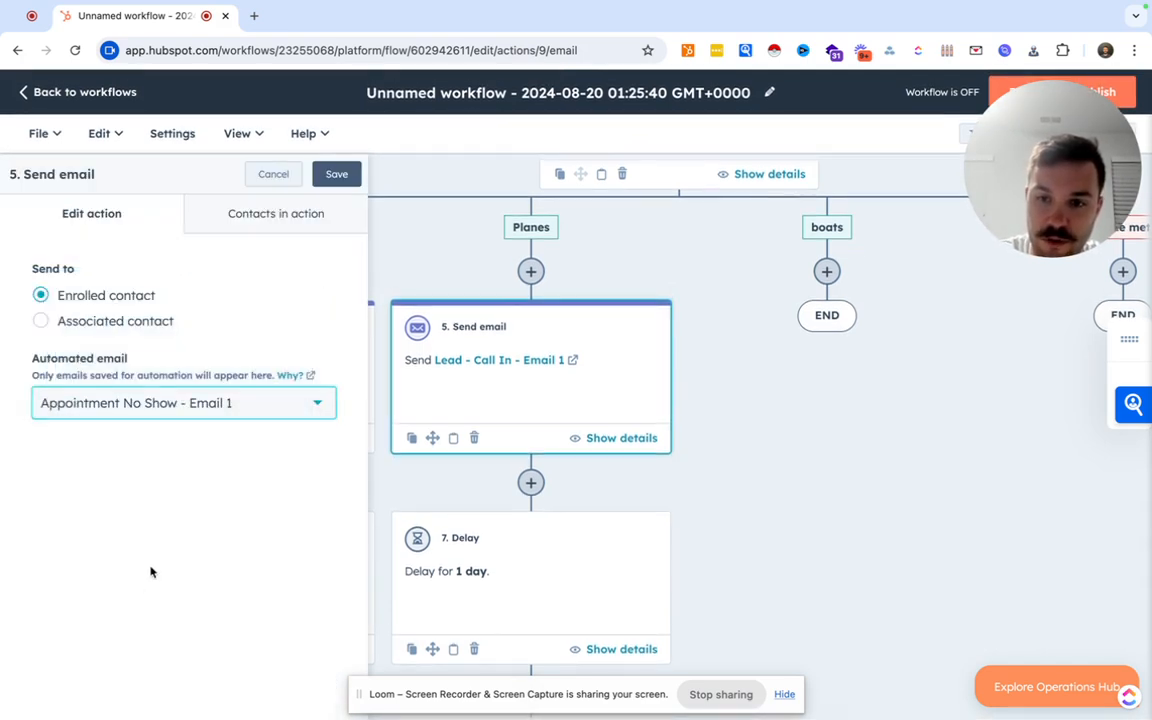
pyautogui.click(338, 175)
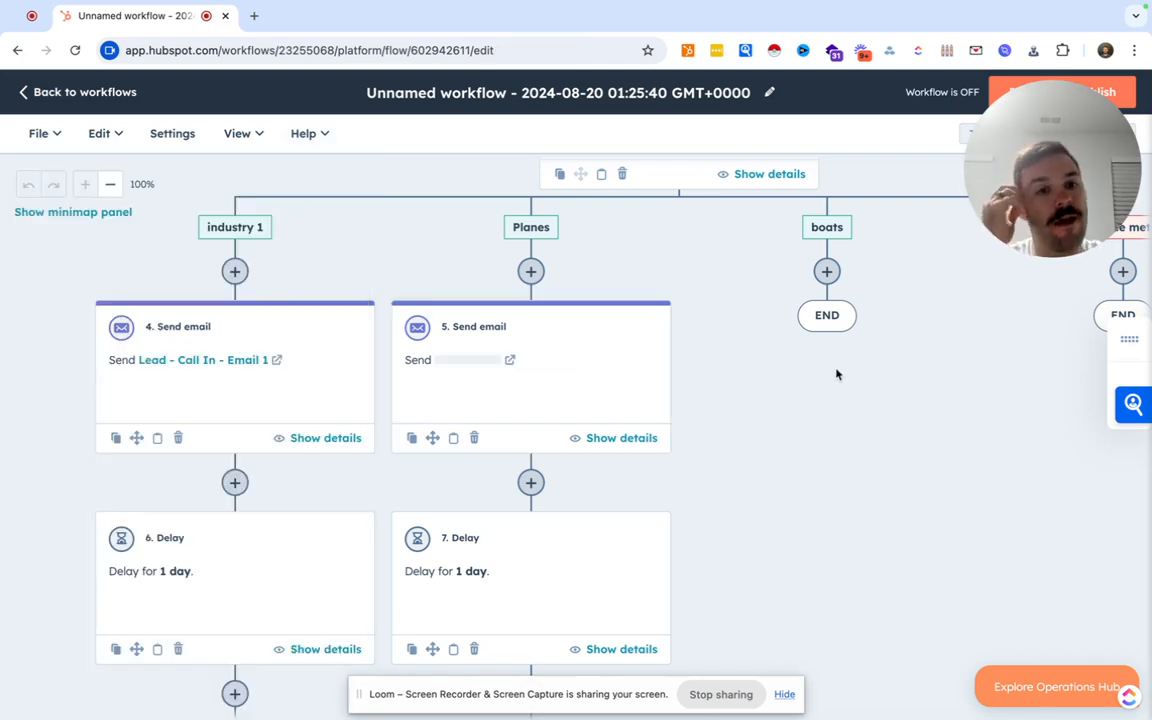
pyautogui.scroll(-1, 838, 414)
pyautogui.scroll(2, 838, 414)
pyautogui.scroll(2, 838, 414)
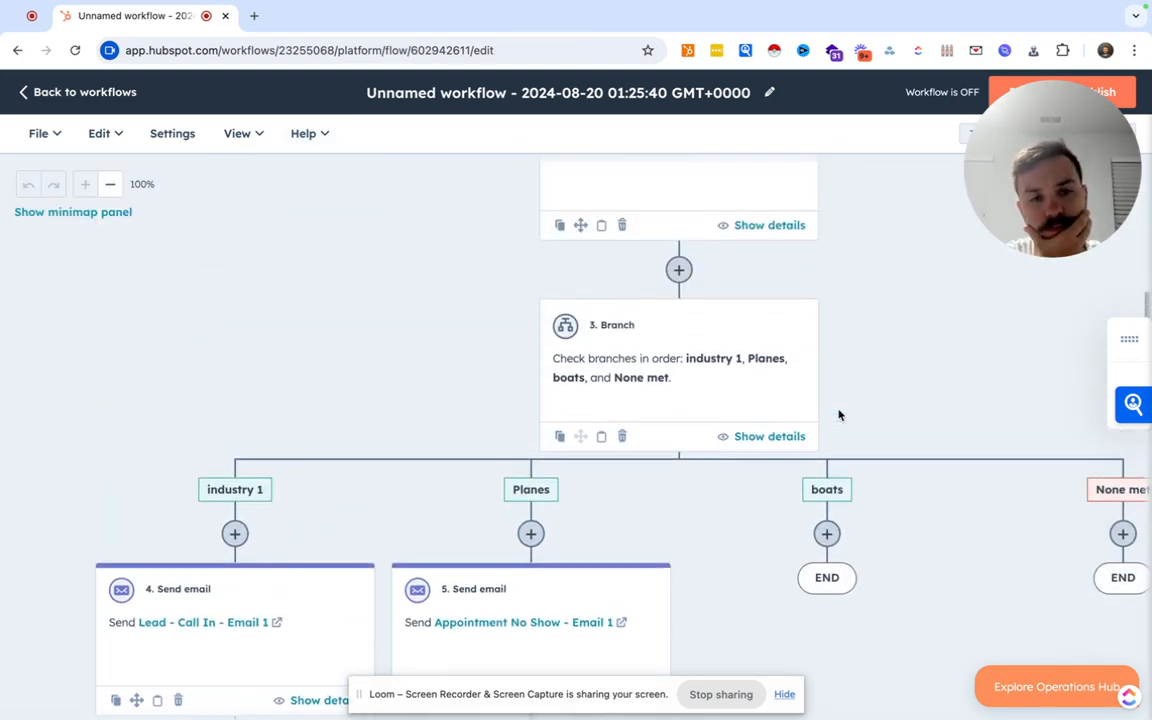
pyautogui.scroll(-2, 838, 414)
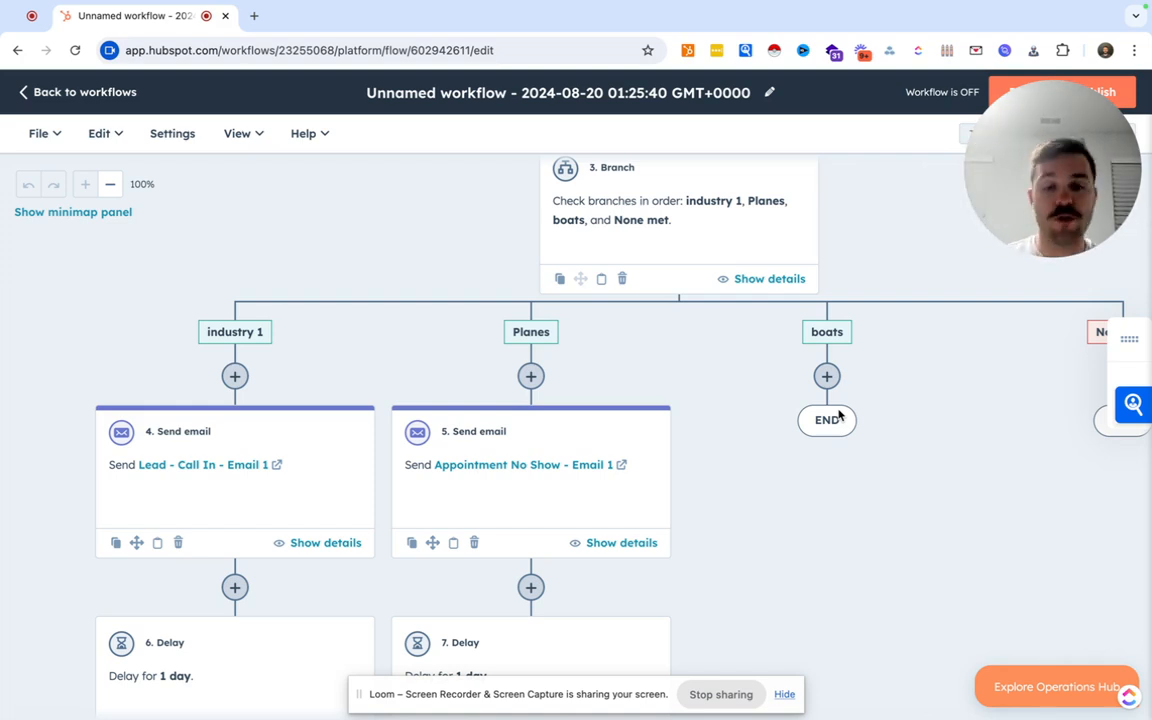
pyautogui.click(226, 139)
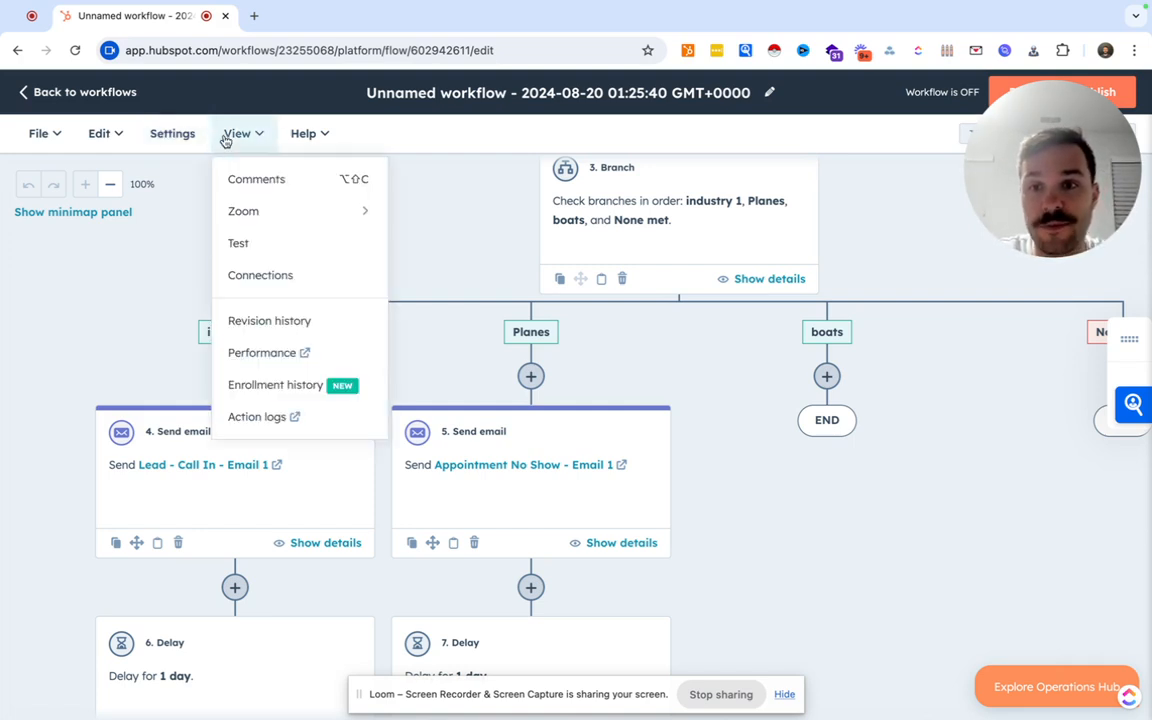
pyautogui.click(308, 142)
pyautogui.scroll(9, 680, 266)
pyautogui.click(95, 143)
pyautogui.click(98, 137)
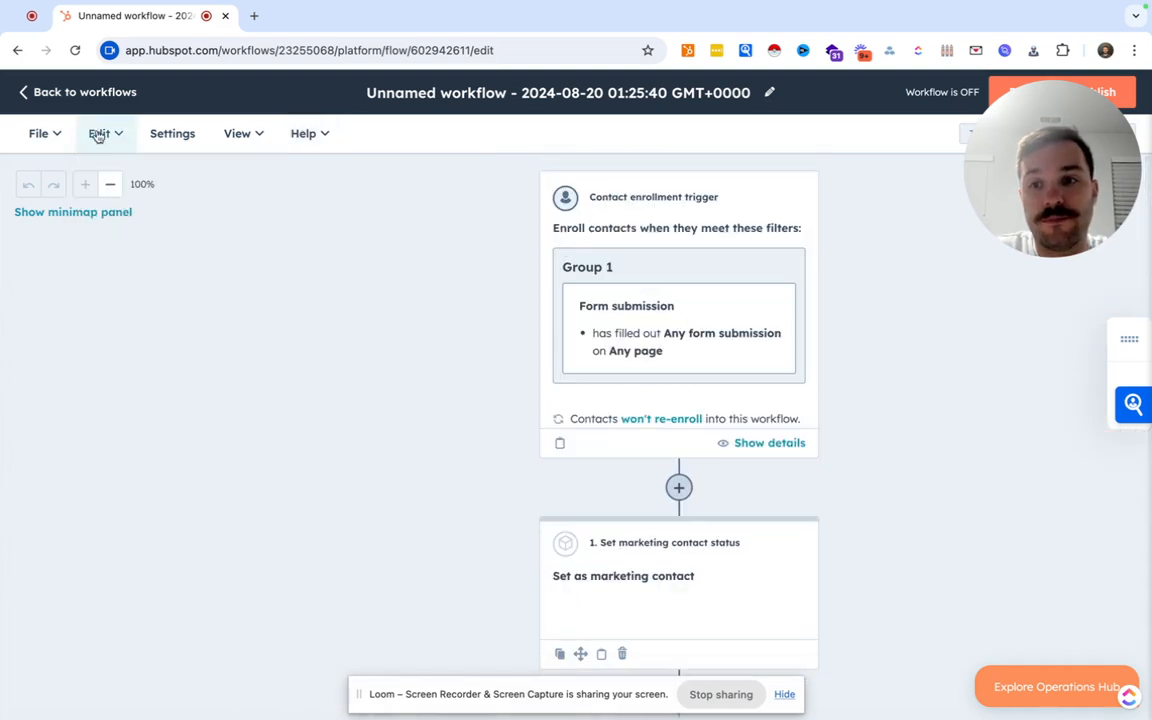
# - Open the unenrollment settings of the enrollment trigger and start a goal based on a contact property
pyautogui.click(98, 137)
pyautogui.click(62, 136)
pyautogui.click(103, 134)
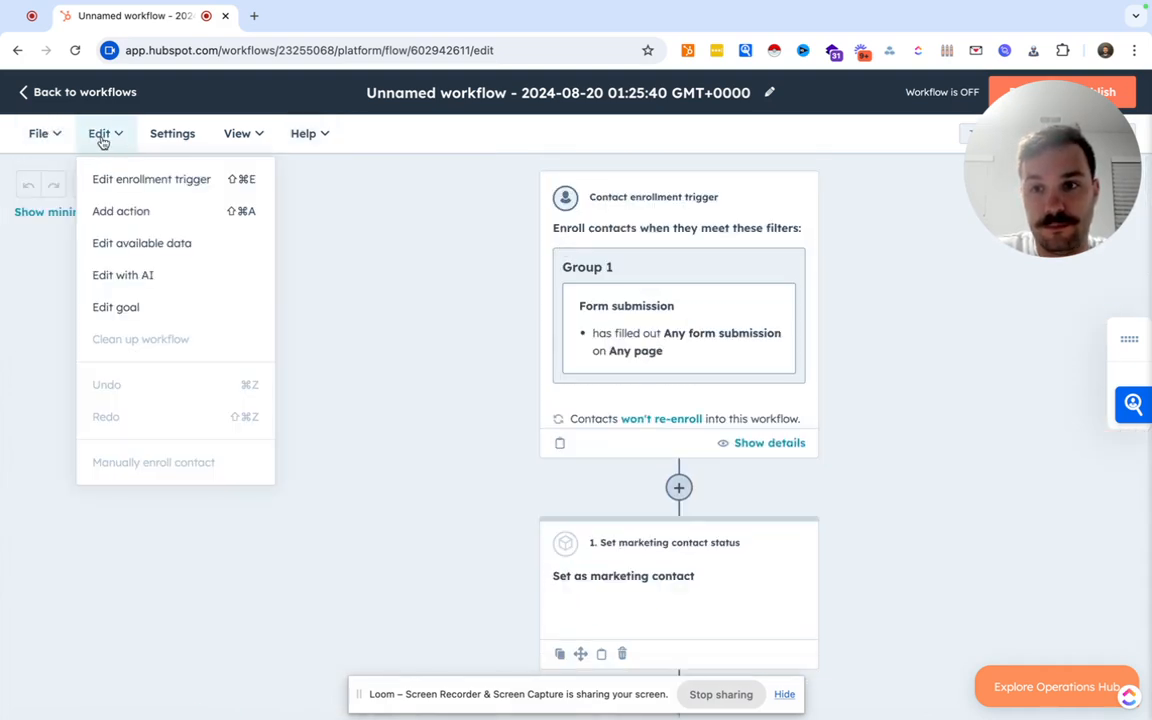
pyautogui.click(146, 179)
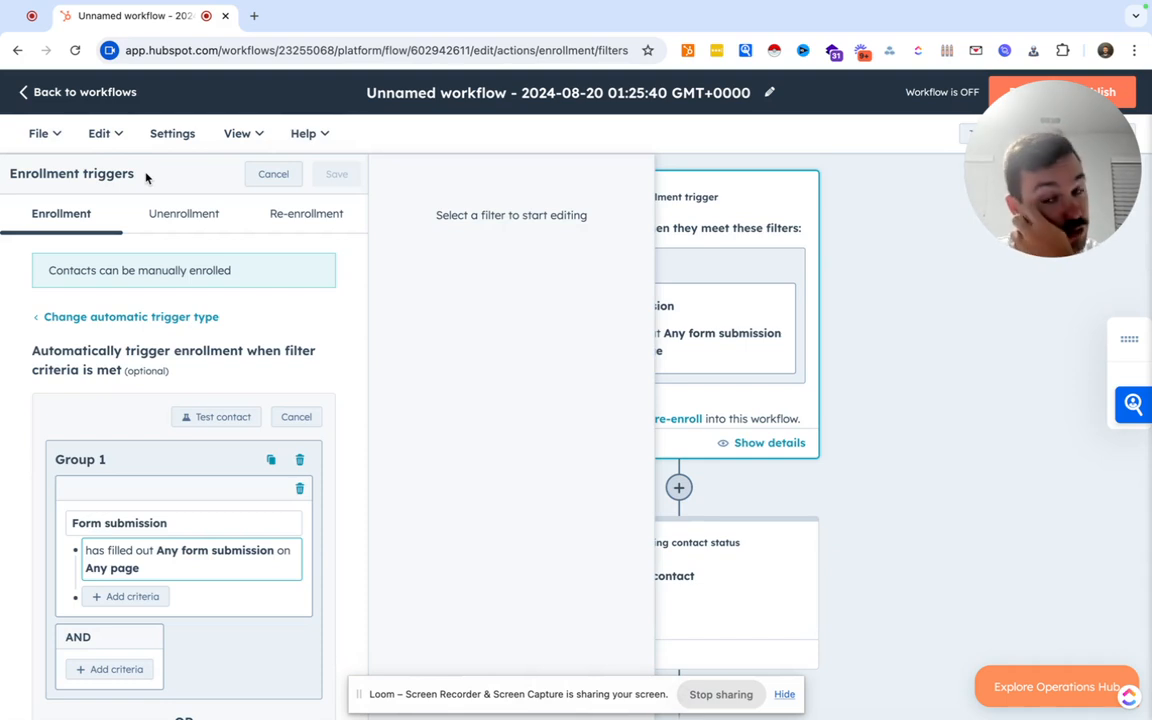
pyautogui.click(180, 213)
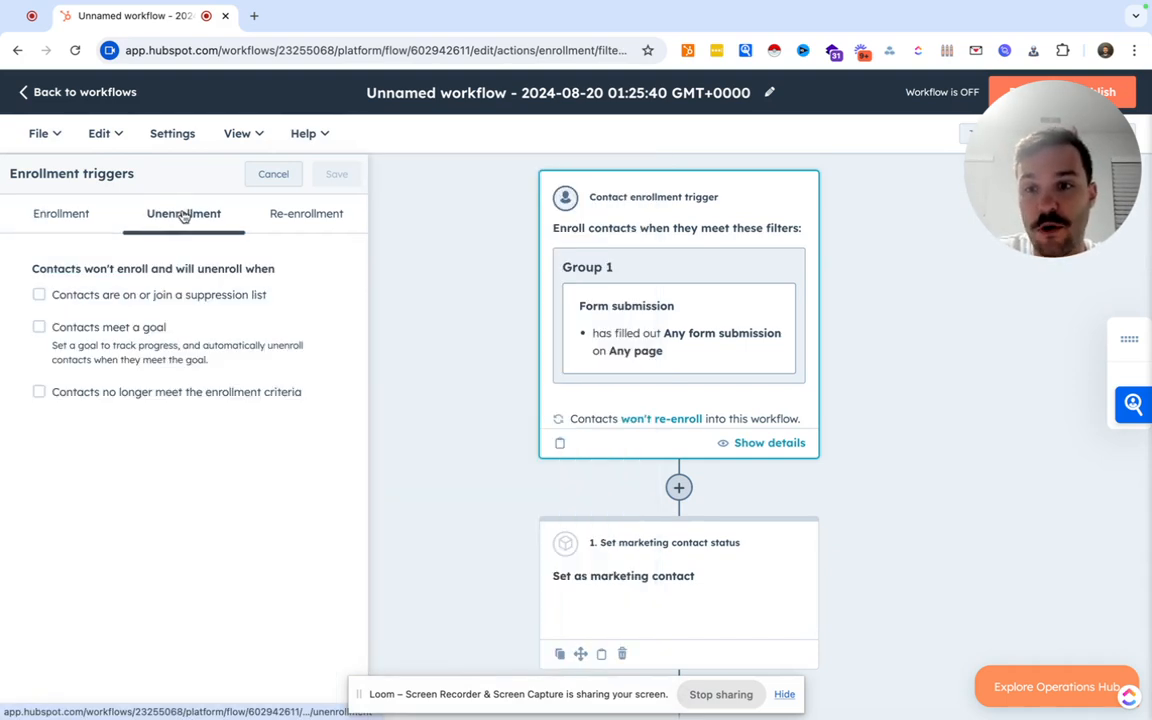
pyautogui.click(92, 332)
pyautogui.click(386, 302)
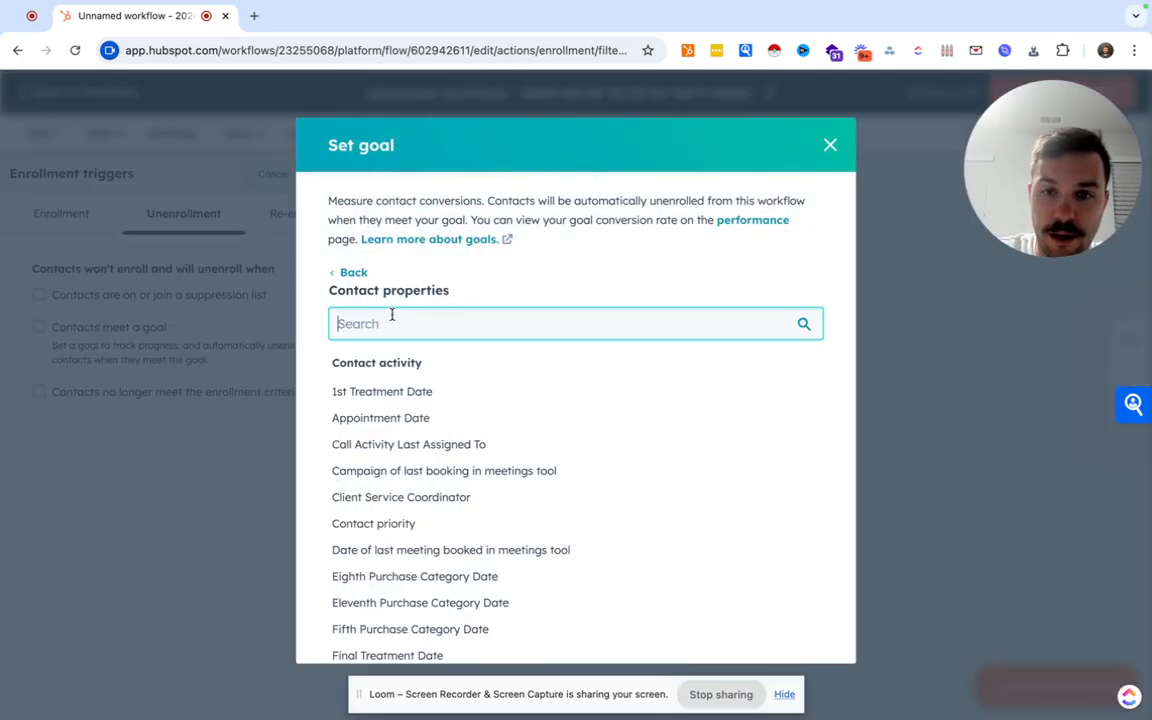
# - Set the unenrollment goal to Appointment Date is known and save the enrollment trigger changes
pyautogui.write('appo')
pyautogui.click(390, 391)
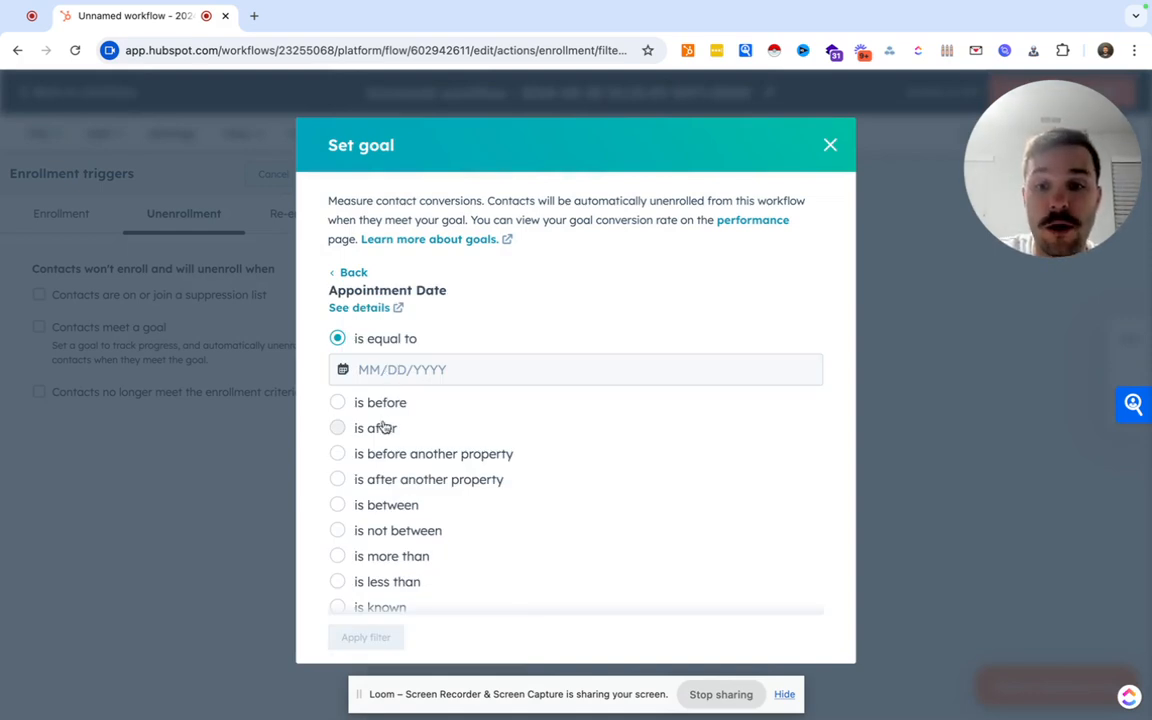
pyautogui.scroll(-1, 384, 432)
pyautogui.click(380, 580)
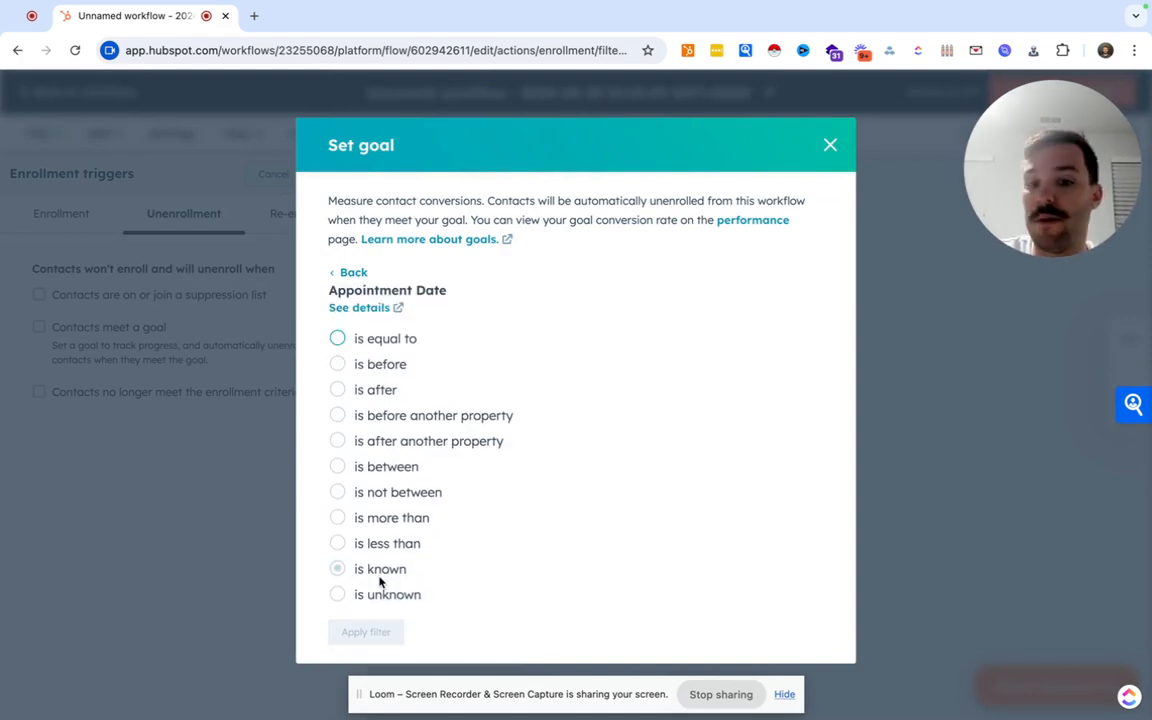
pyautogui.click(372, 632)
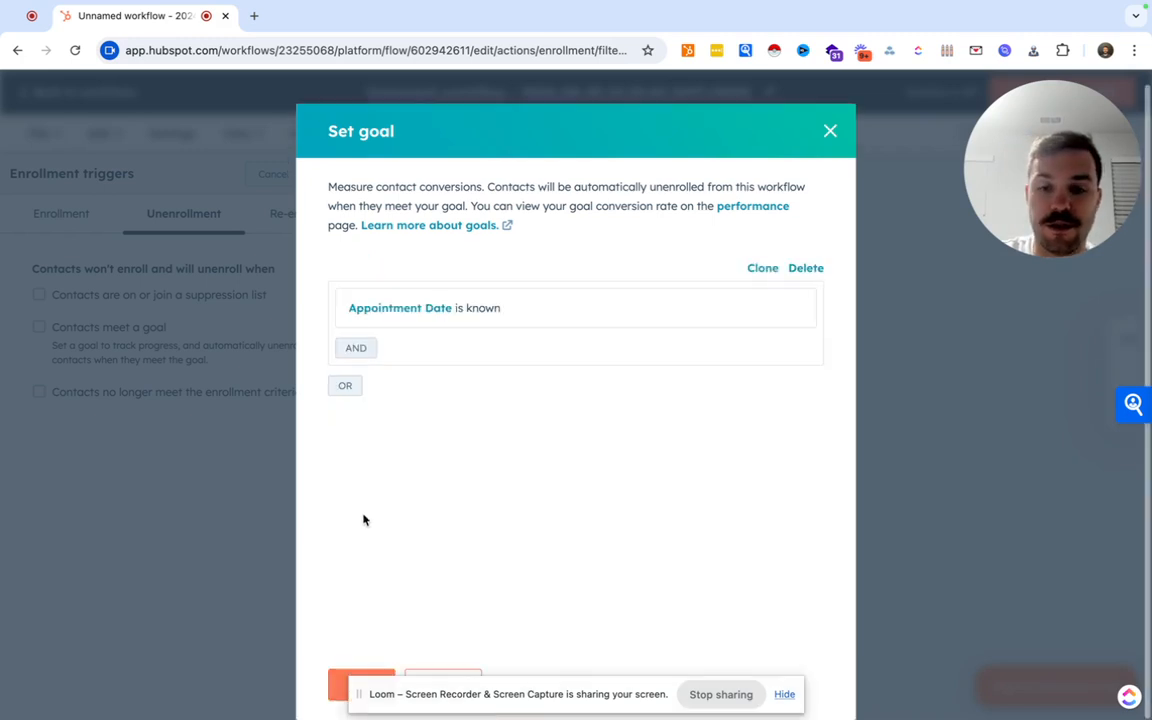
pyautogui.click(336, 682)
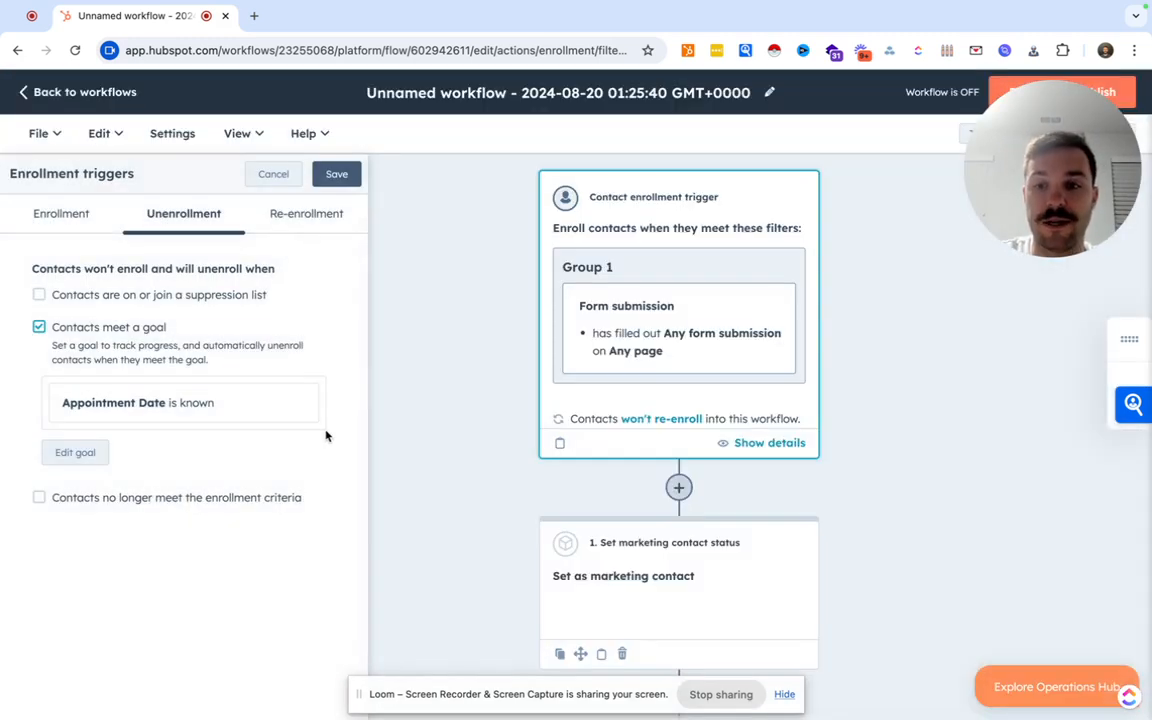
pyautogui.click(330, 176)
# - Examine the delays and emails in the "industry 1" and "Planes" branches through to the end of each series
pyautogui.scroll(-2, 650, 371)
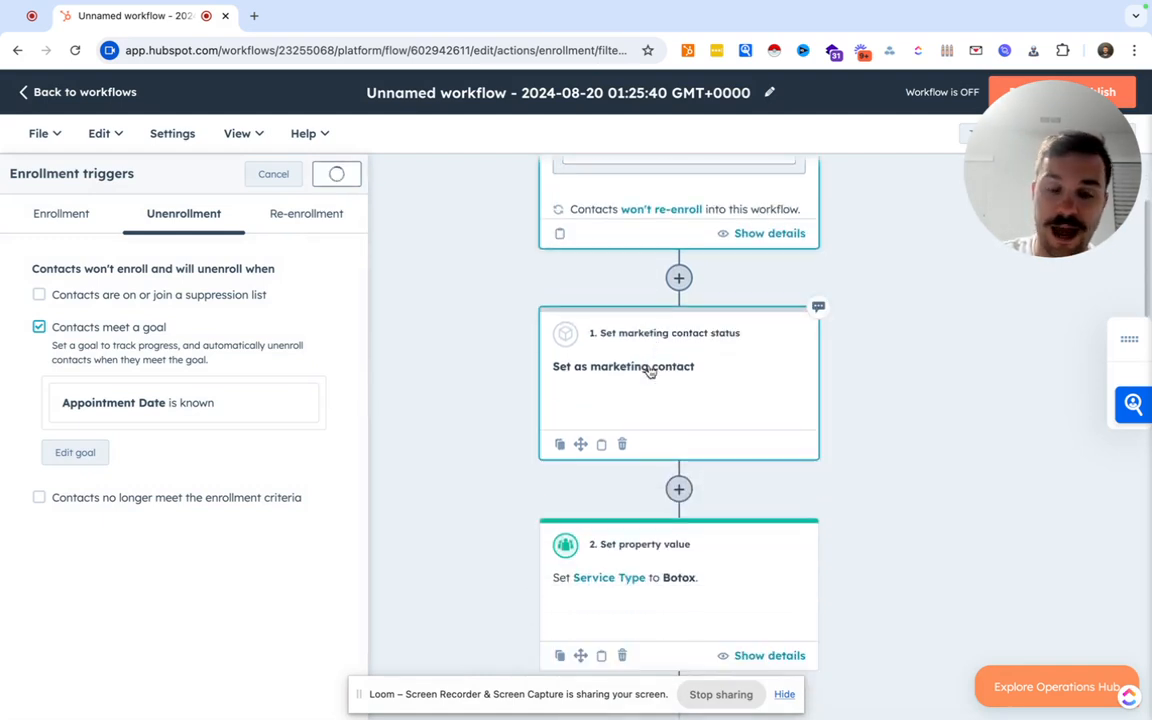
pyautogui.scroll(-5, 650, 371)
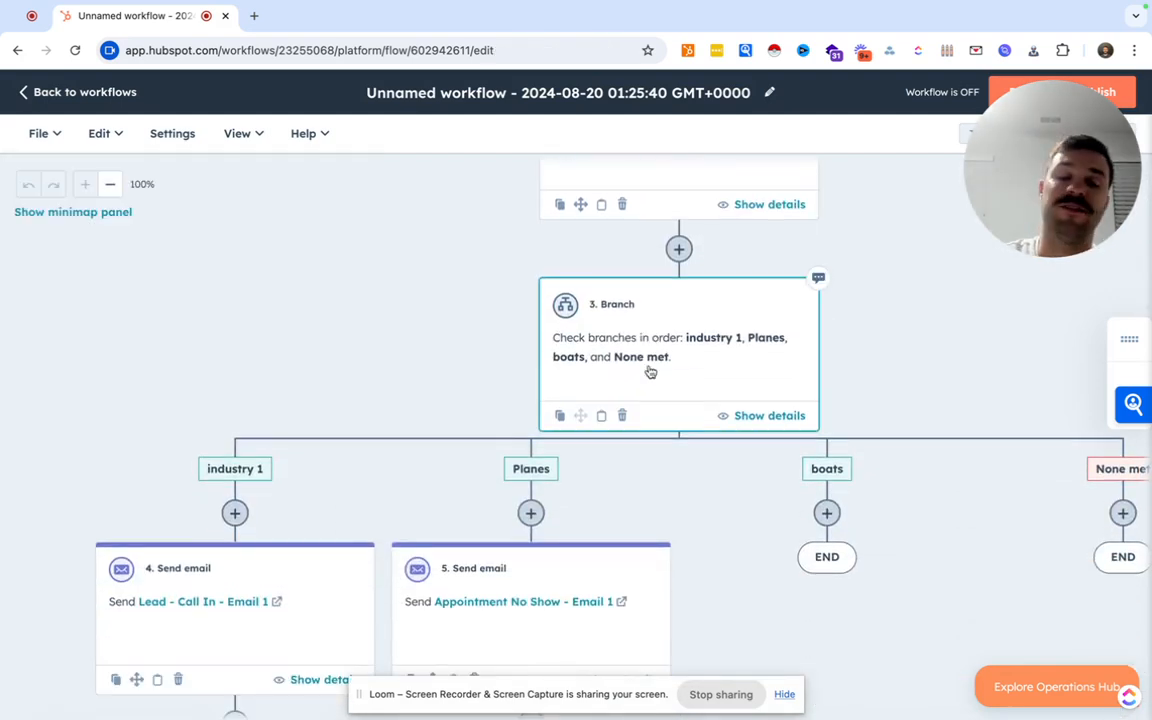
pyautogui.scroll(-4, 650, 371)
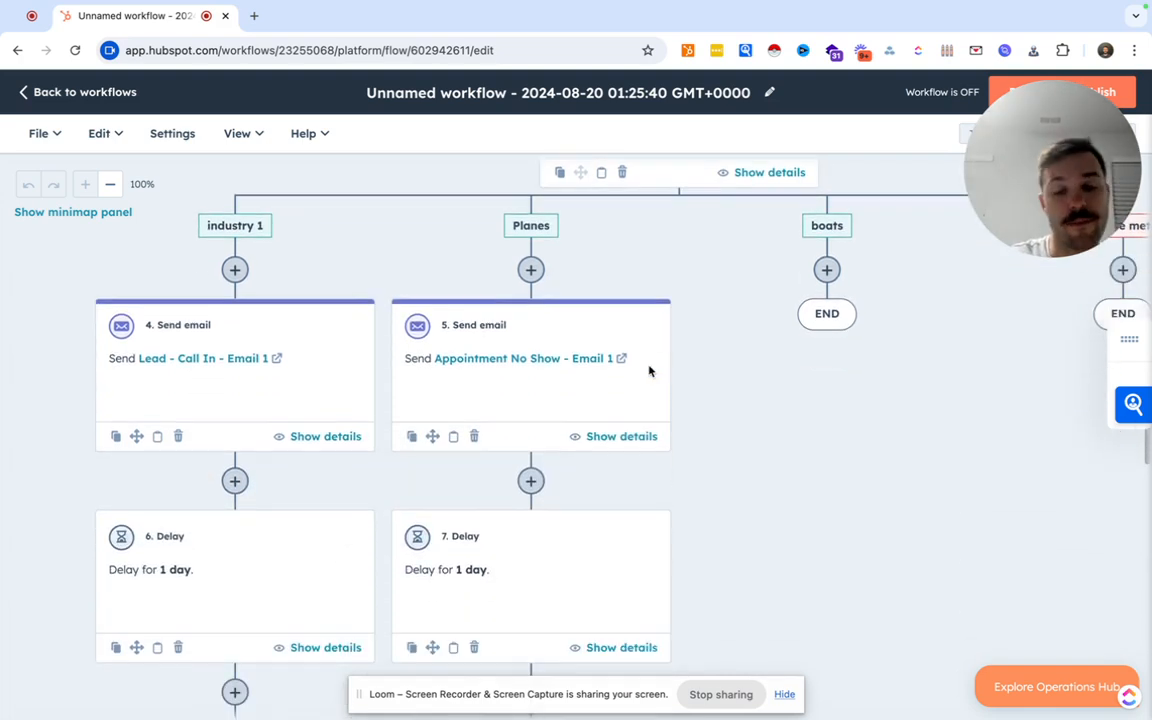
pyautogui.scroll(-1, 573, 386)
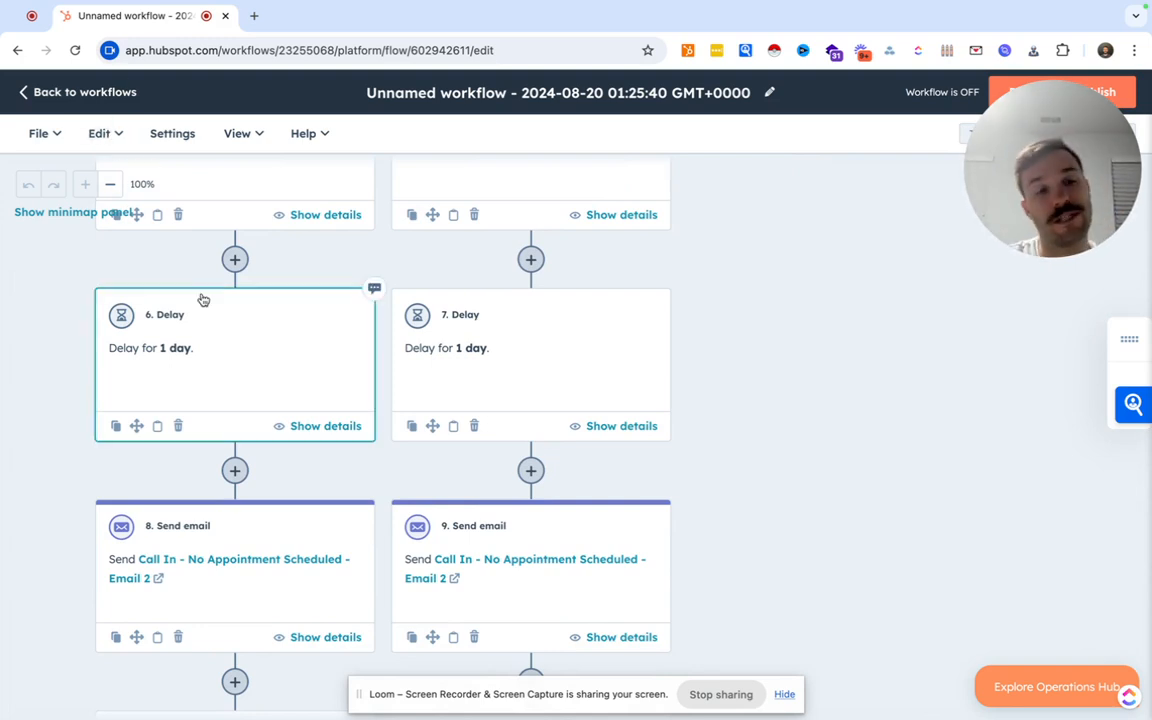
pyautogui.scroll(2, 203, 300)
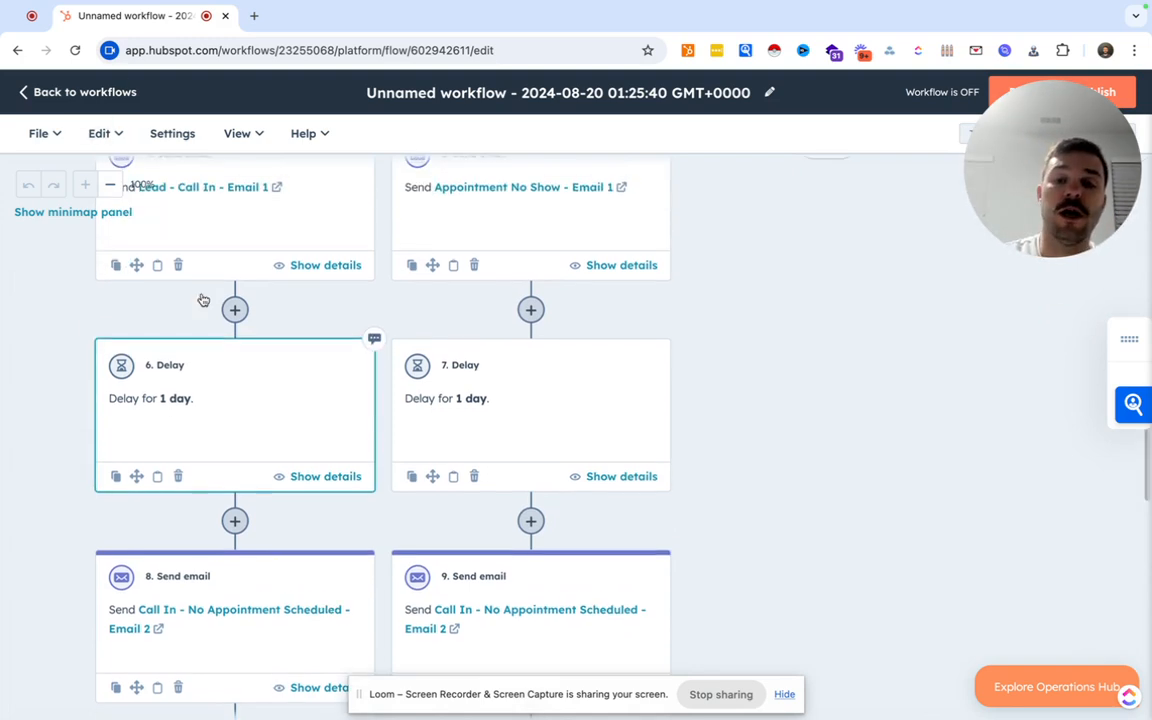
pyautogui.scroll(-3, 203, 300)
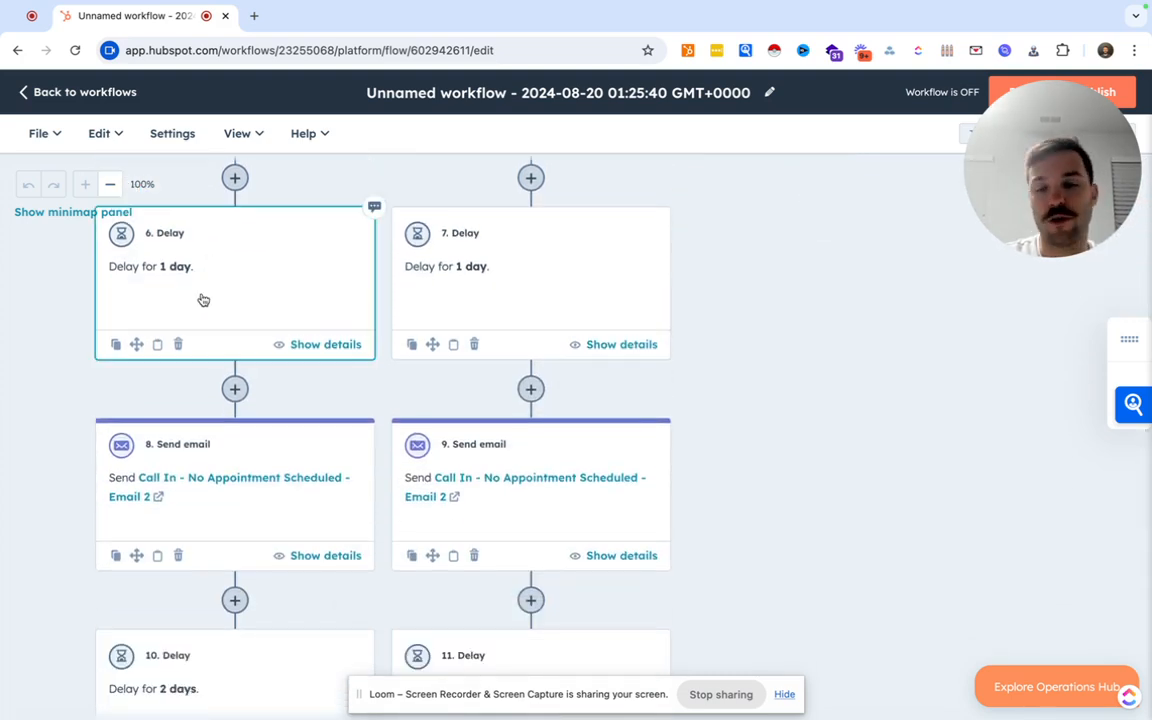
pyautogui.scroll(-1, 203, 300)
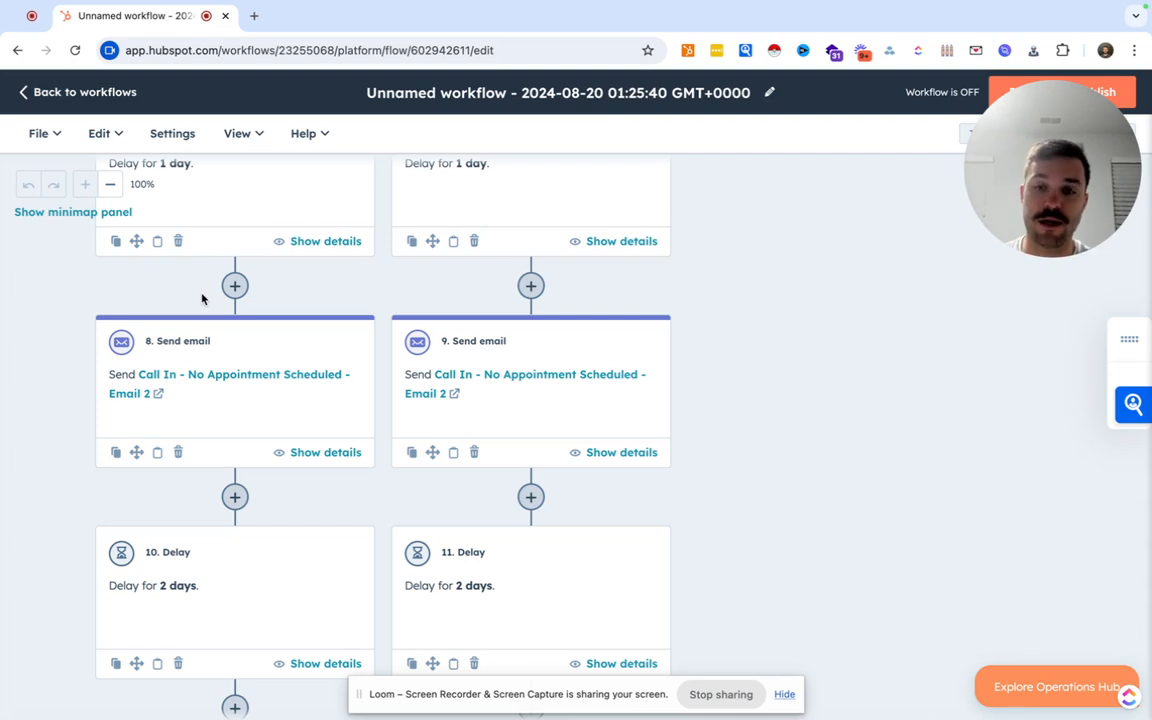
pyautogui.scroll(-5, 201, 298)
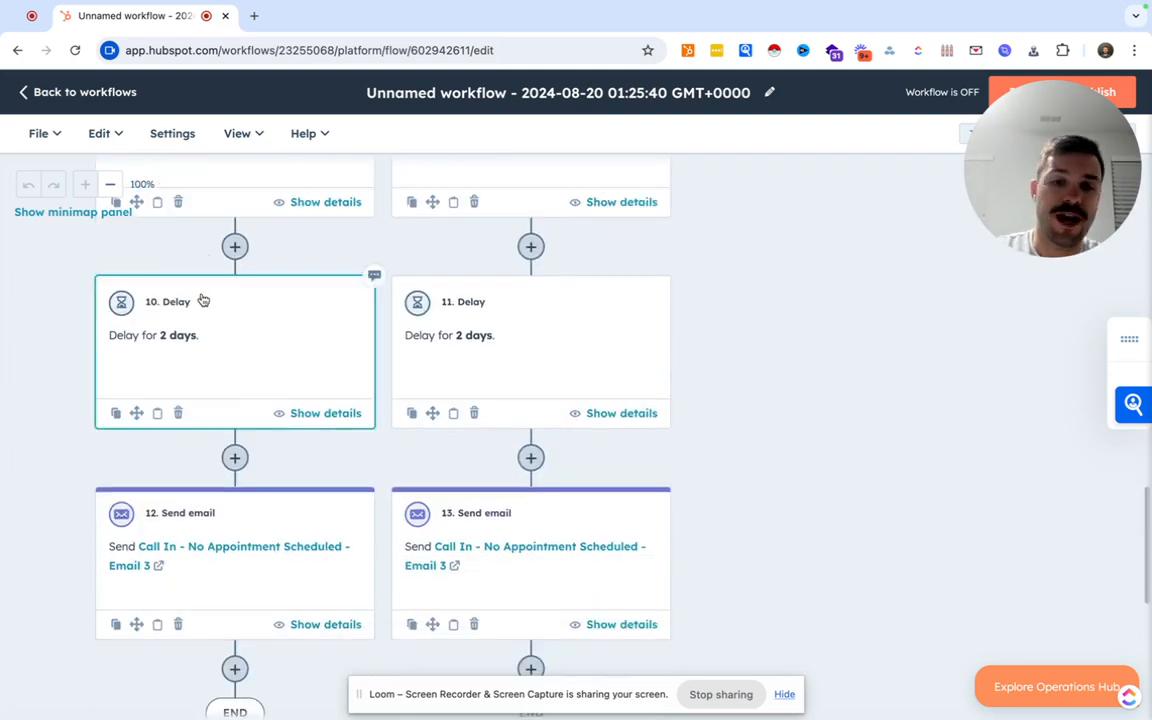
pyautogui.moveTo(504, 499)
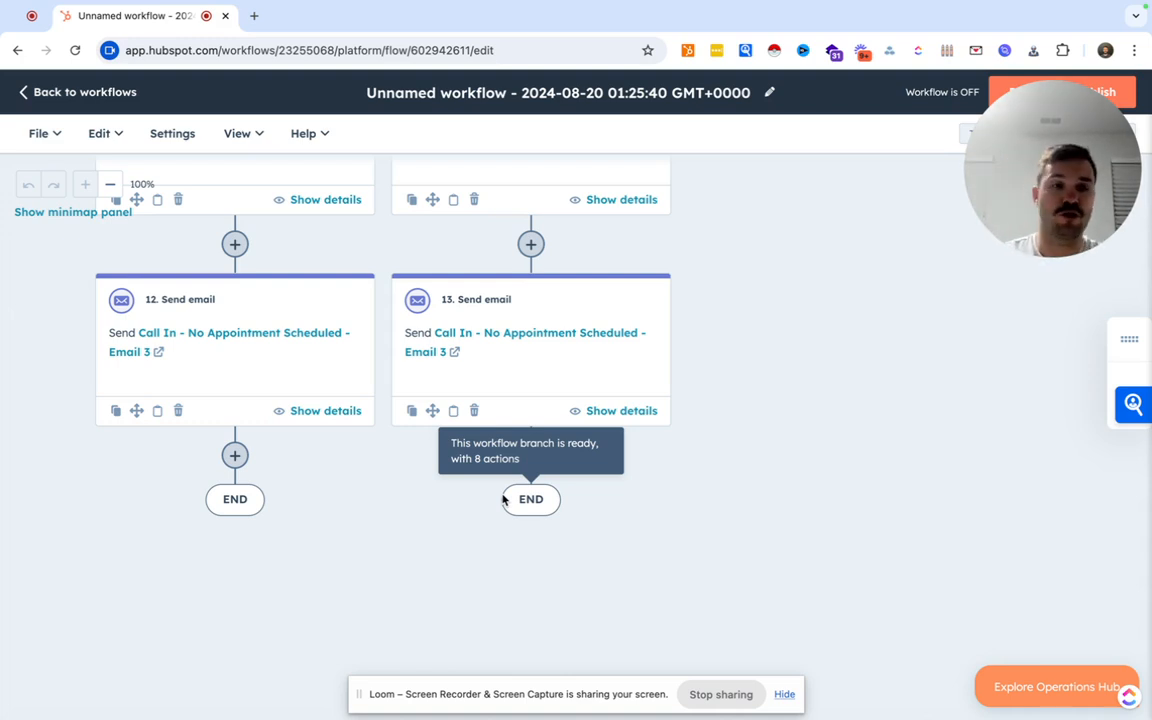
# - Rename the workflow "example welcome flow" and save its details
pyautogui.moveTo(1067, 162); pyautogui.dragTo(995, 407)
pyautogui.click(520, 93)
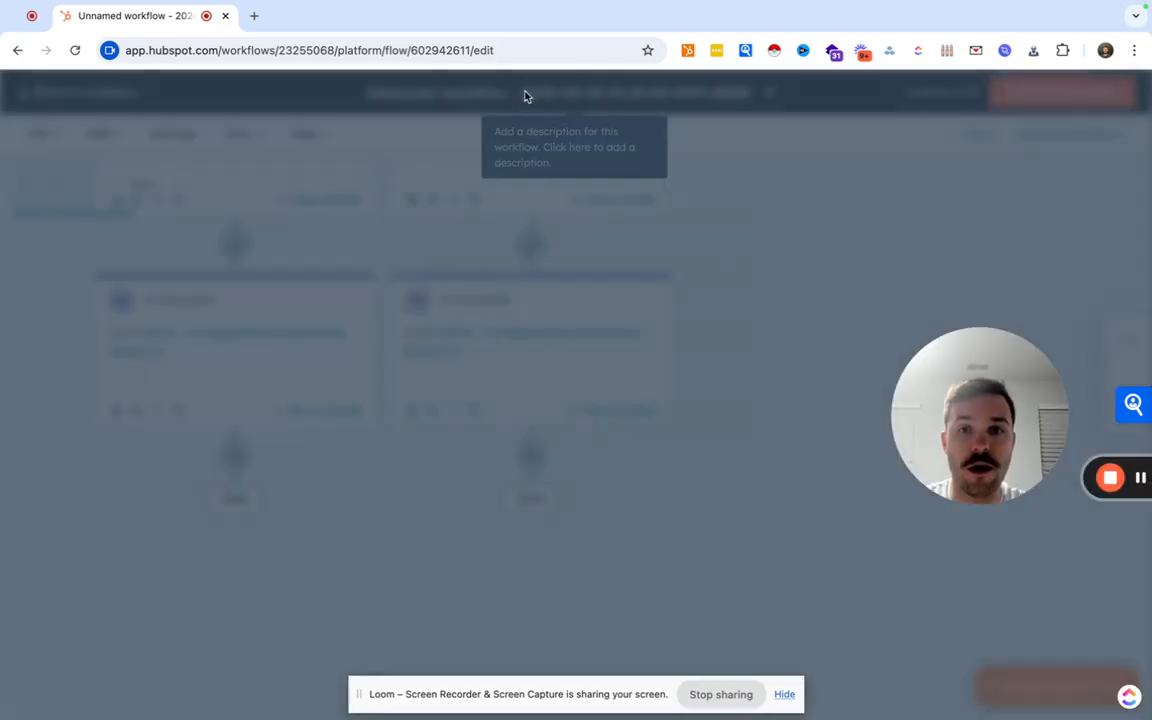
pyautogui.write('exam')
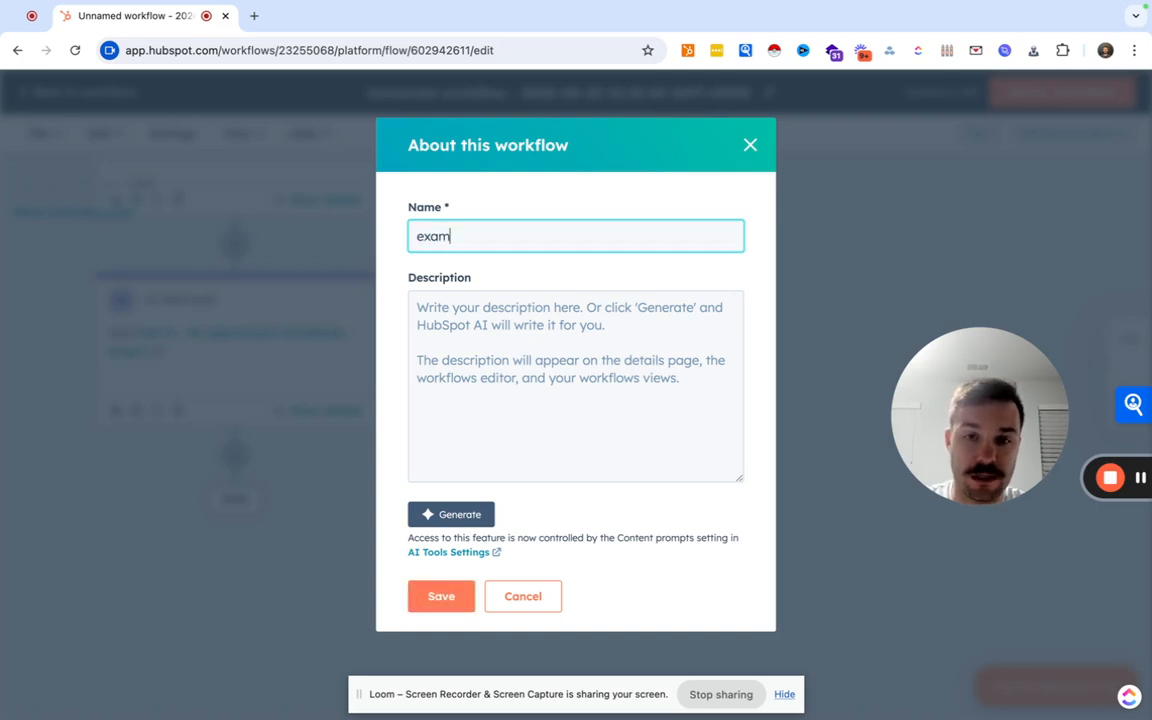
pyautogui.write('ple welcome dlow')
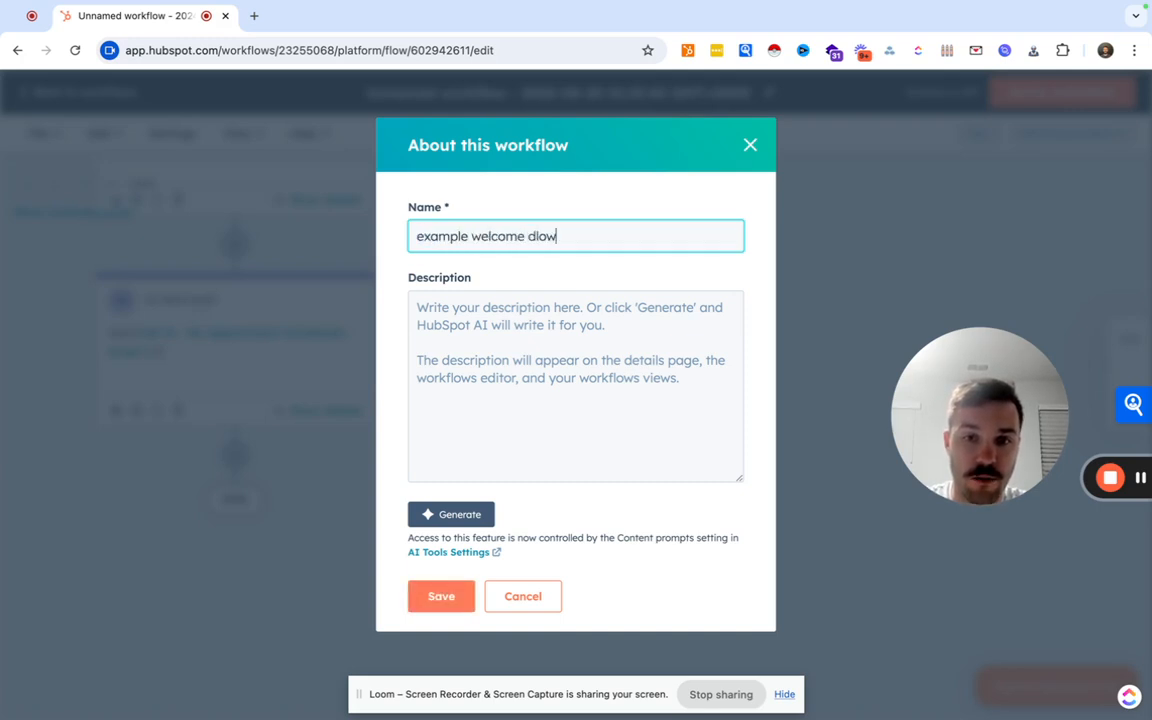
pyautogui.press('BackSpace')
pyautogui.press('BackSpace')
pyautogui.press('BackSpace')
pyautogui.press('BackSpace')
pyautogui.write('flow')
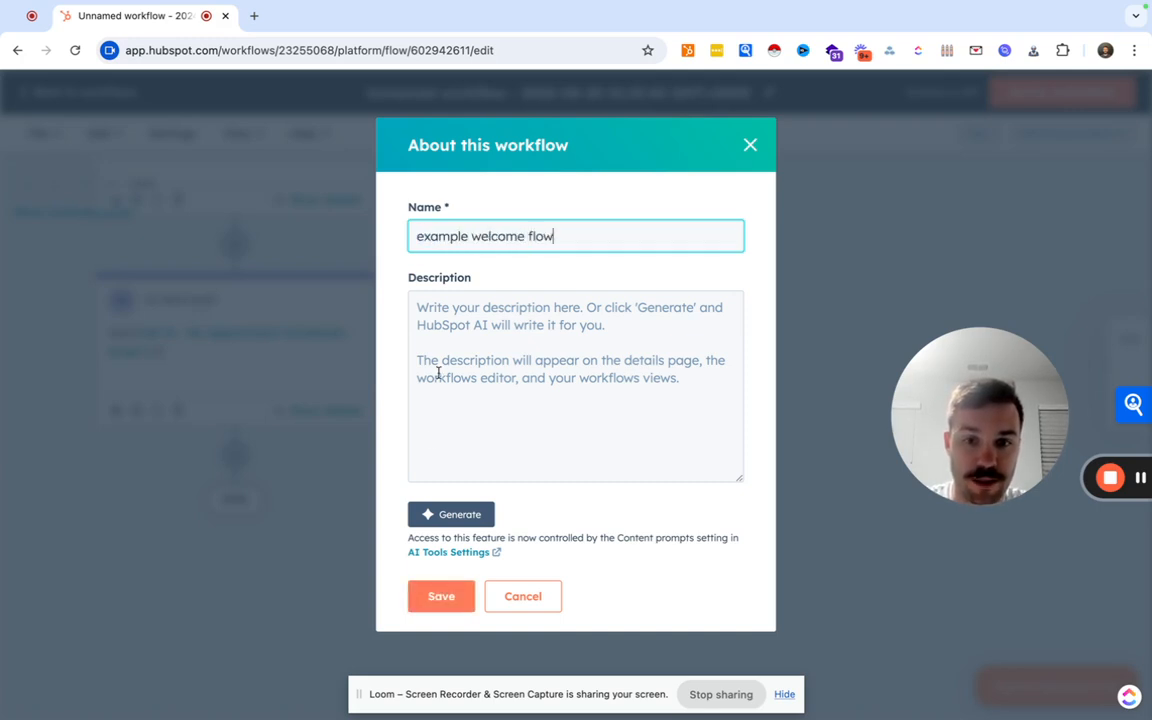
pyautogui.click(458, 596)
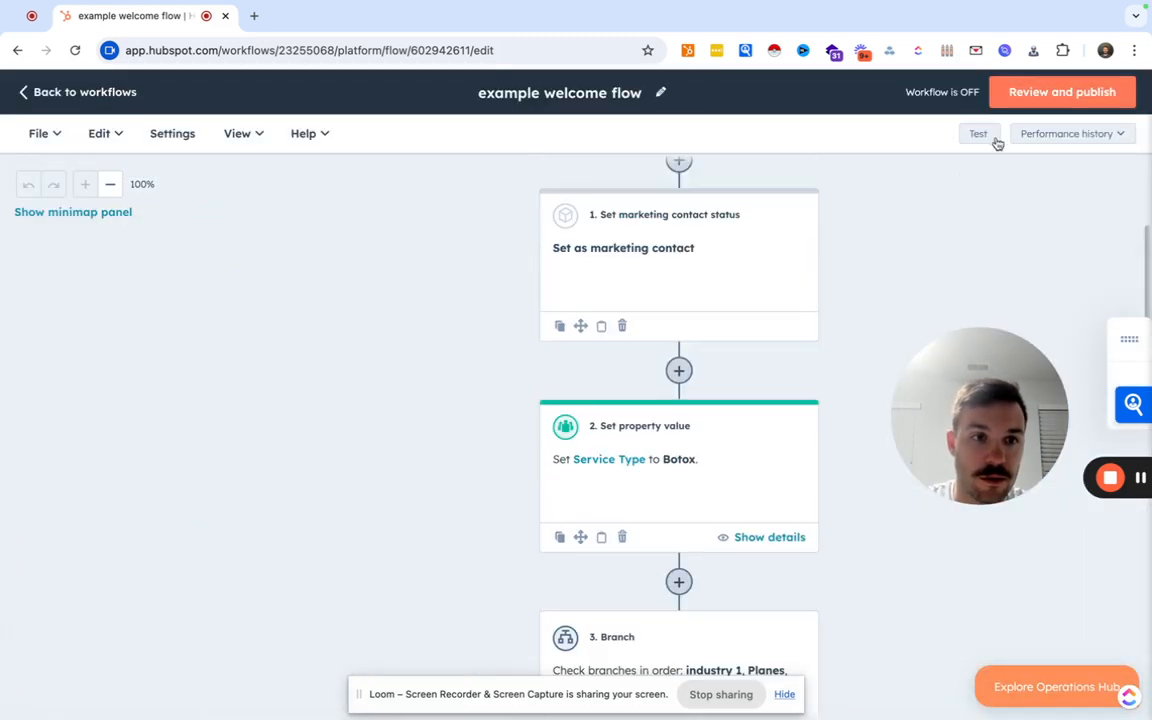
# - Open the workflow's pre-publish review and examine the enrollment options and criteria
pyautogui.click(1043, 100)
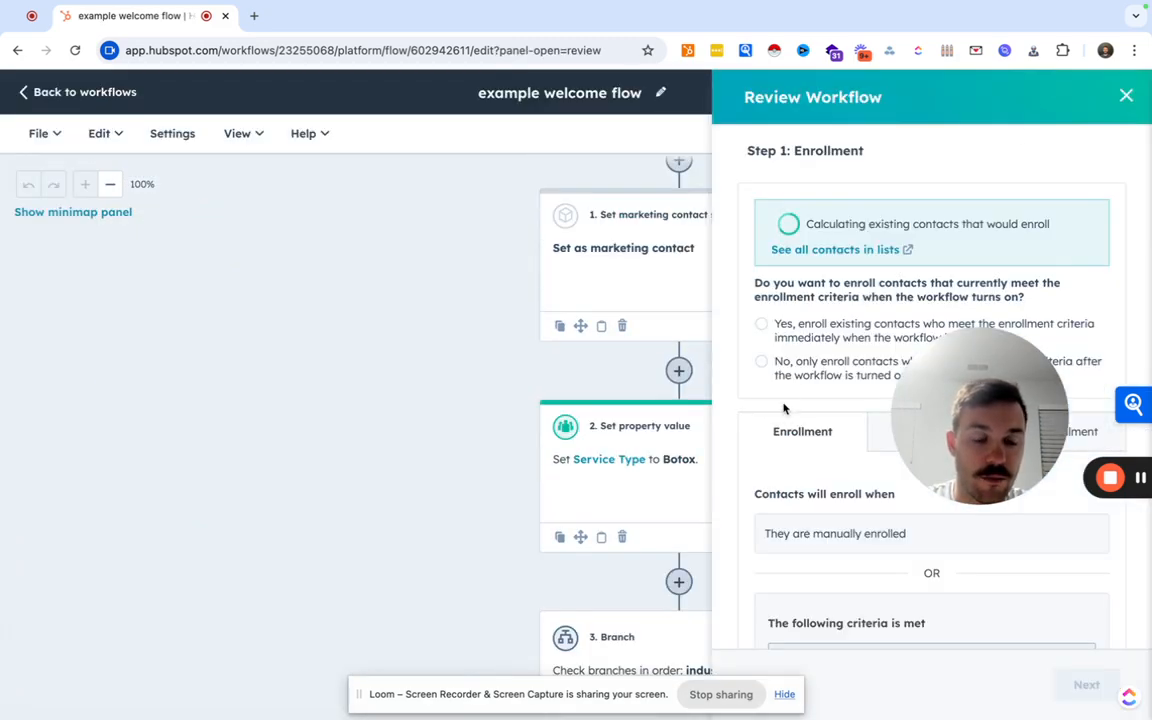
pyautogui.moveTo(992, 409); pyautogui.dragTo(677, 422)
pyautogui.moveTo(800, 410); pyautogui.dragTo(130, 168)
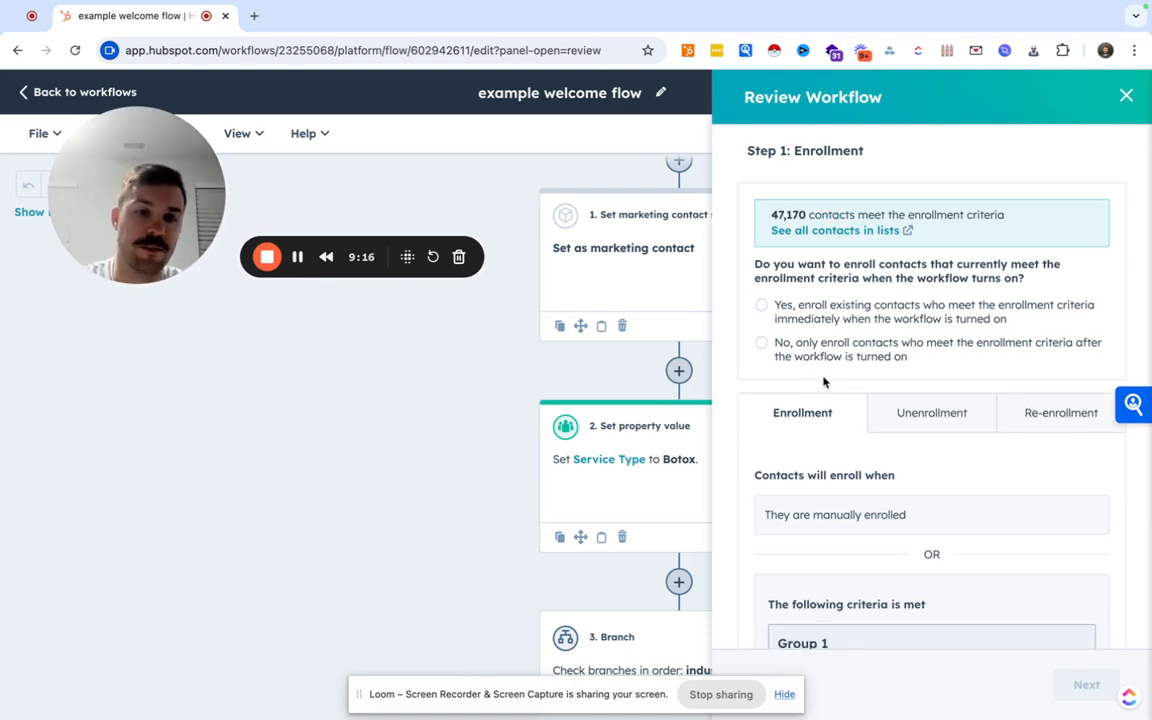
pyautogui.scroll(-3, 808, 418)
pyautogui.scroll(-3, 810, 421)
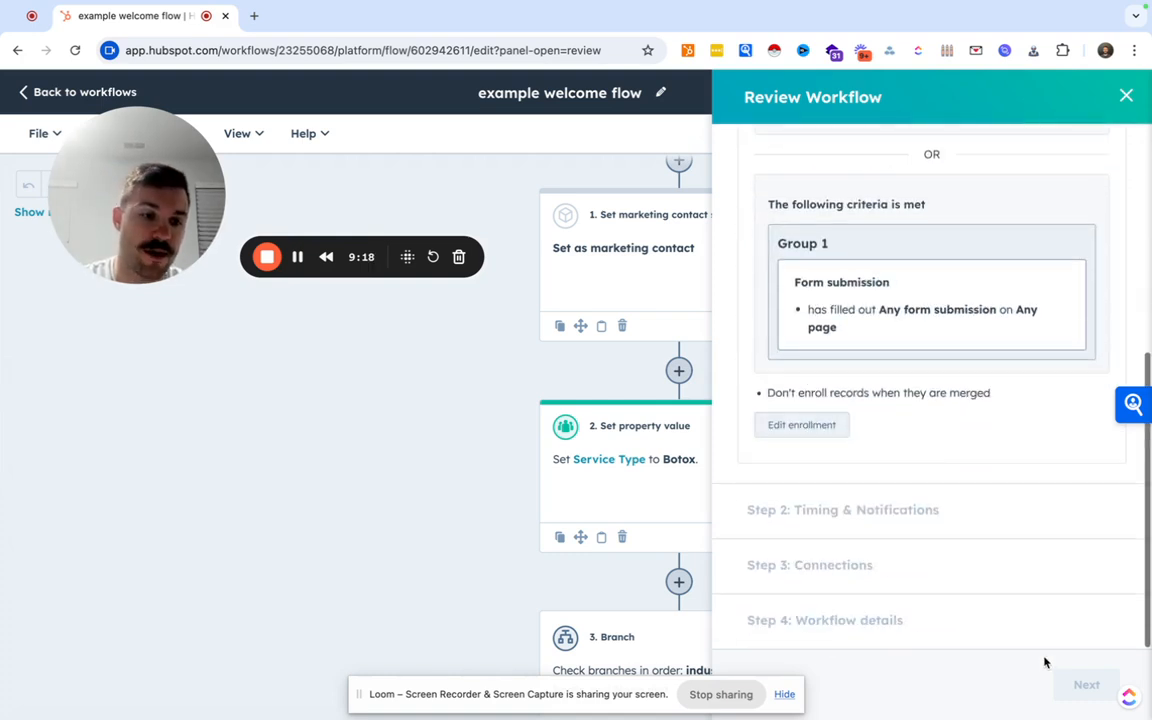